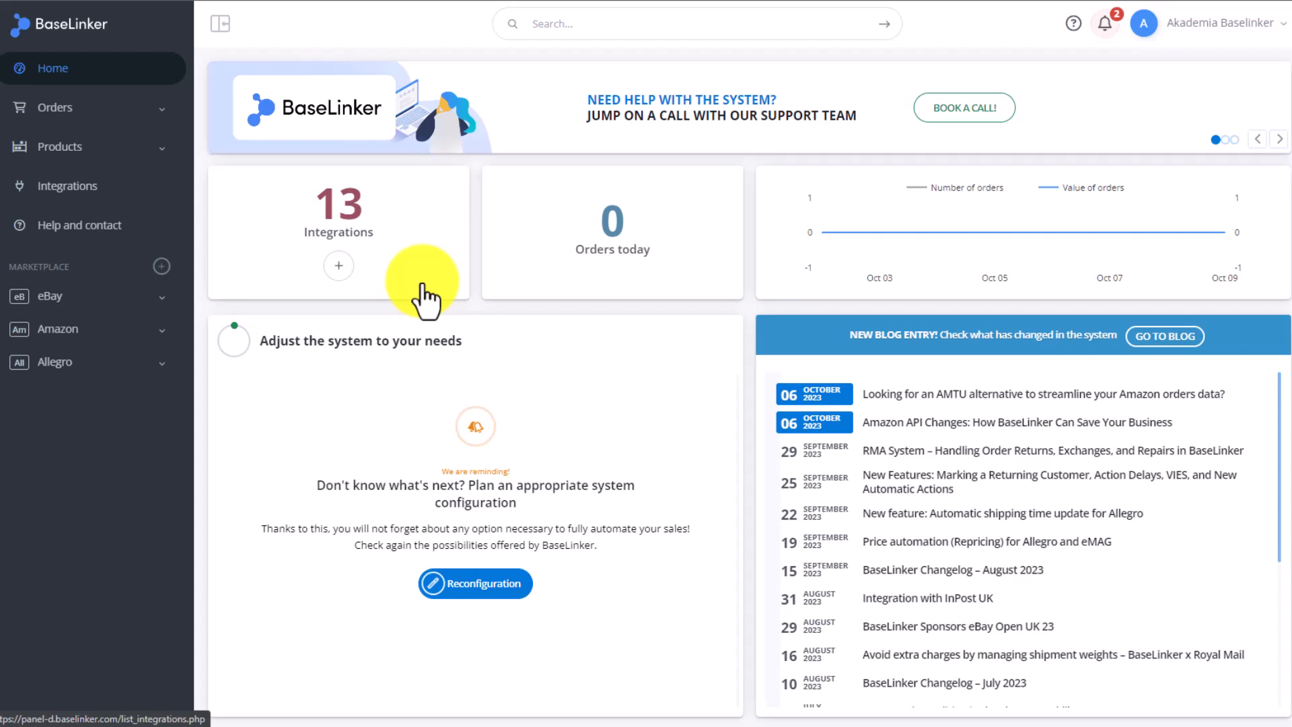
Open the E-mail/SMS templates of the orders section, view the e-mail accounts, and return to the templates list
left_click(43, 116)
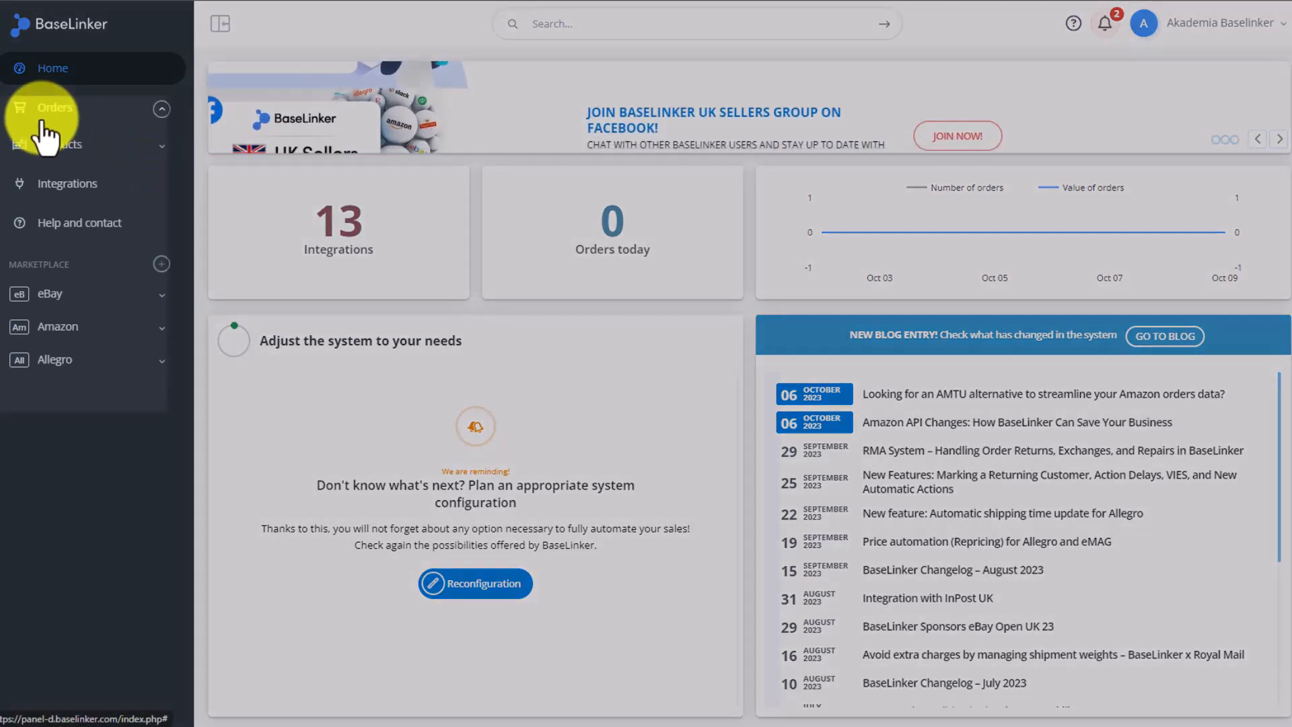
left_click(108, 288)
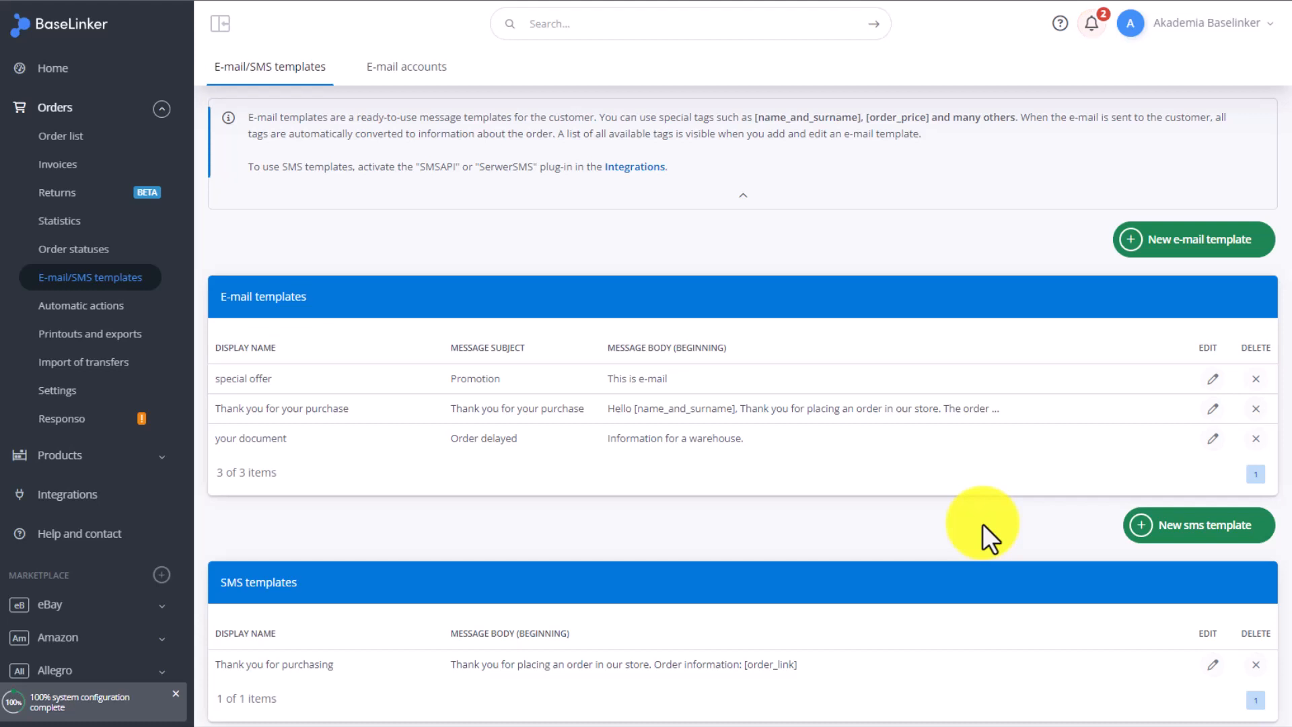
left_click(429, 82)
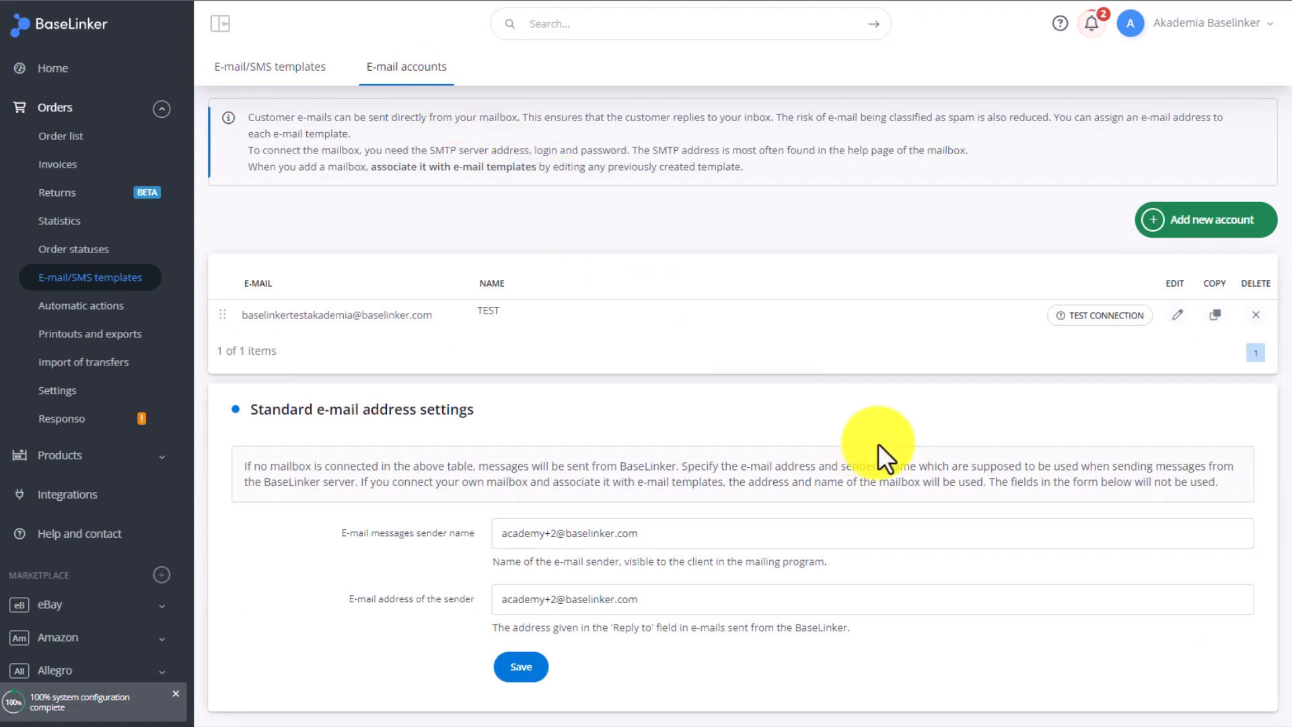
left_click(300, 80)
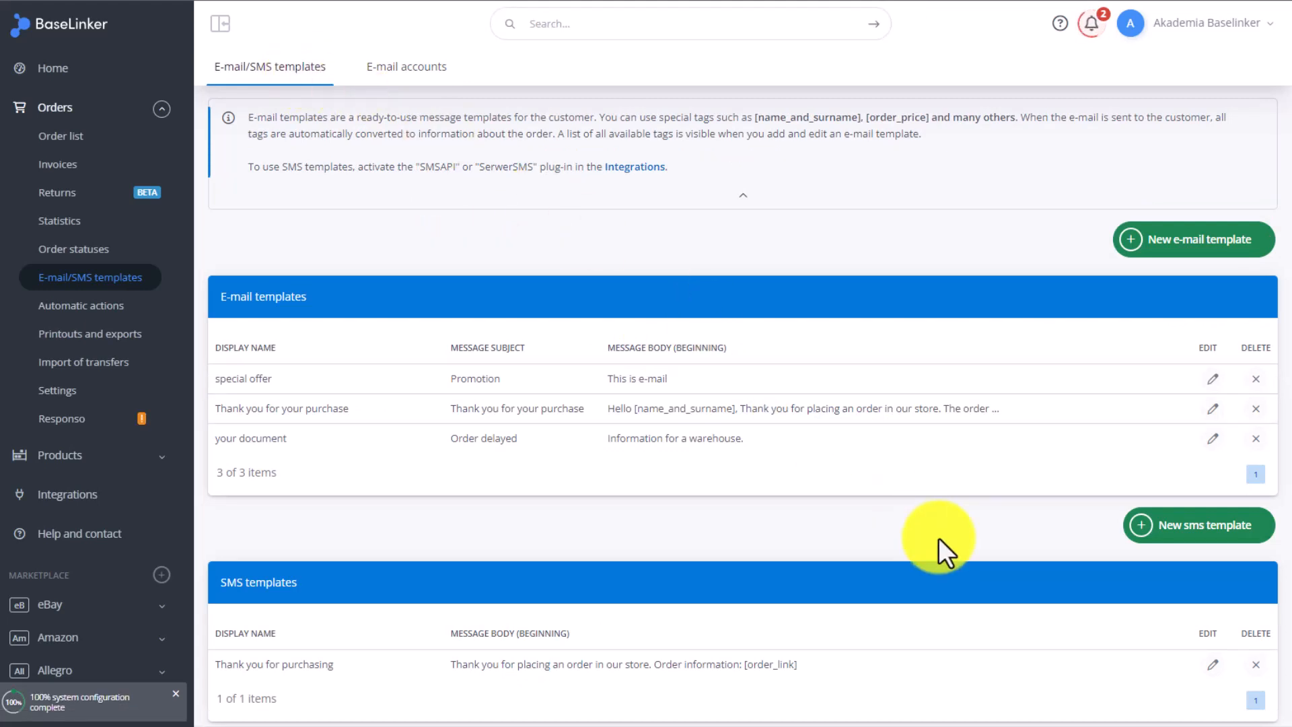
Start a new e-mail template in HTML code format and switch its message body to the visual editor
left_click(1194, 257)
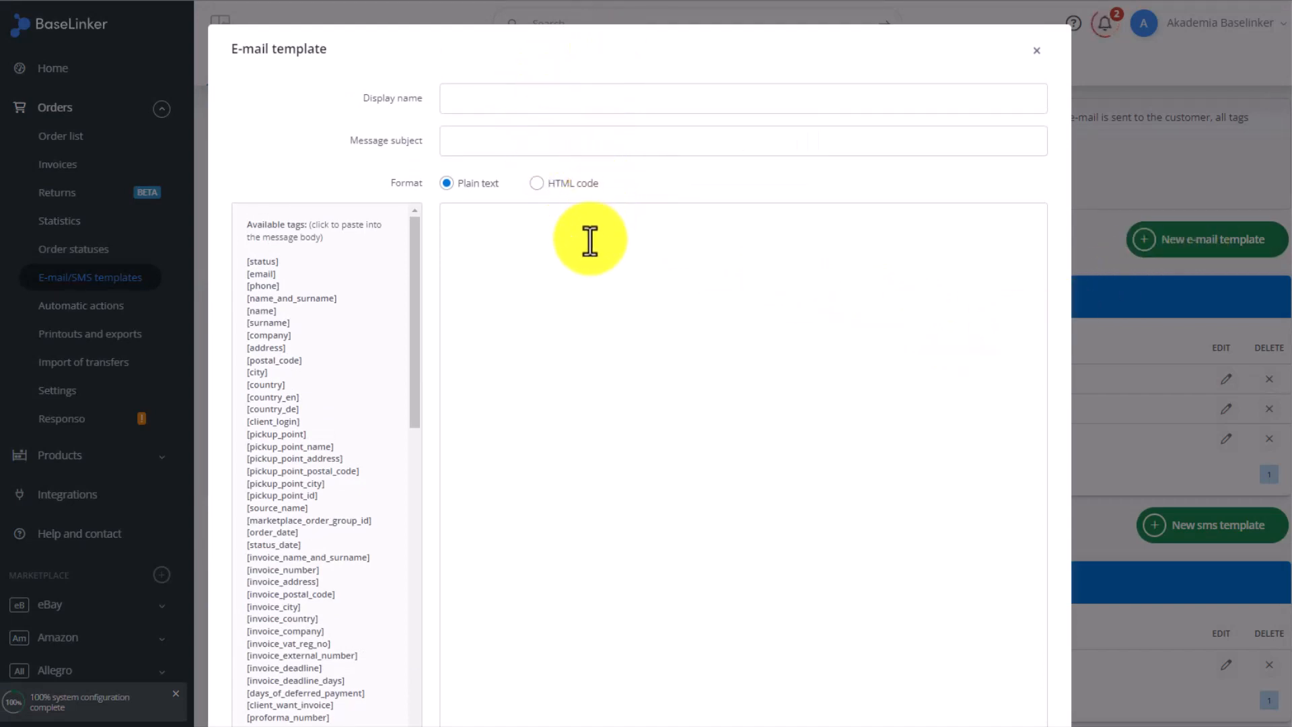
left_click(544, 289)
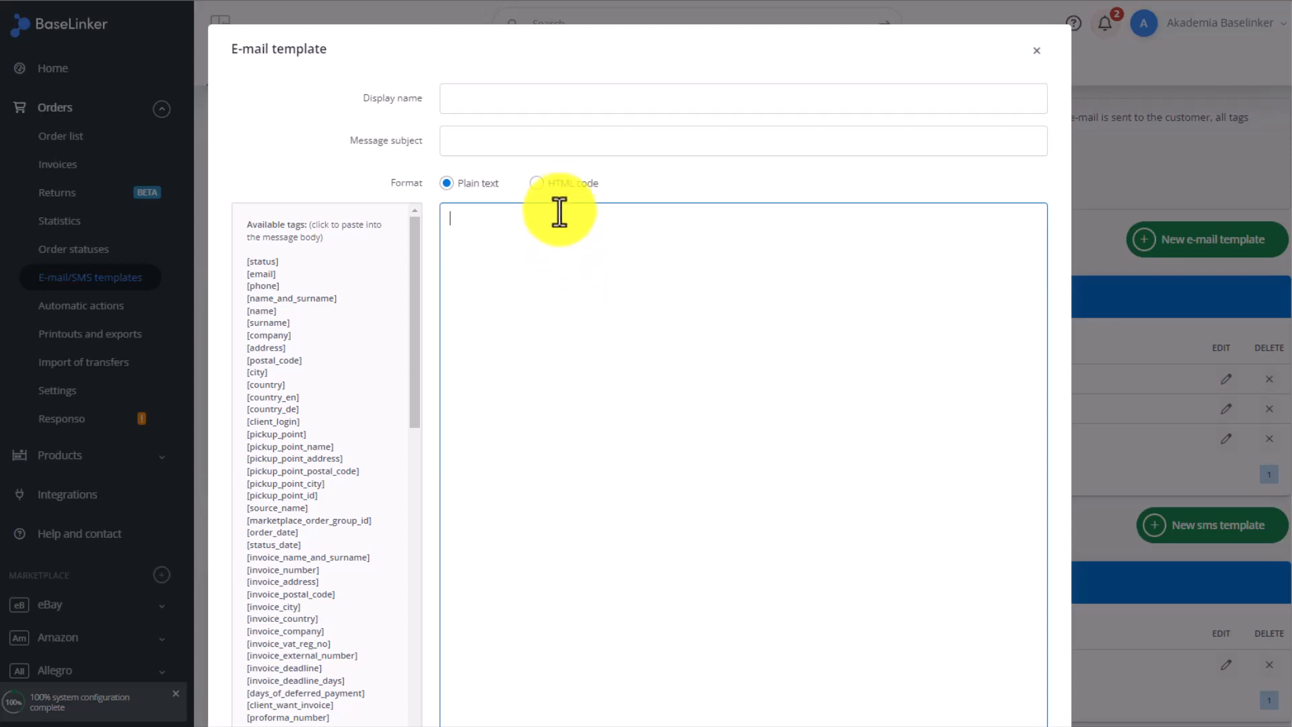
left_click(550, 183)
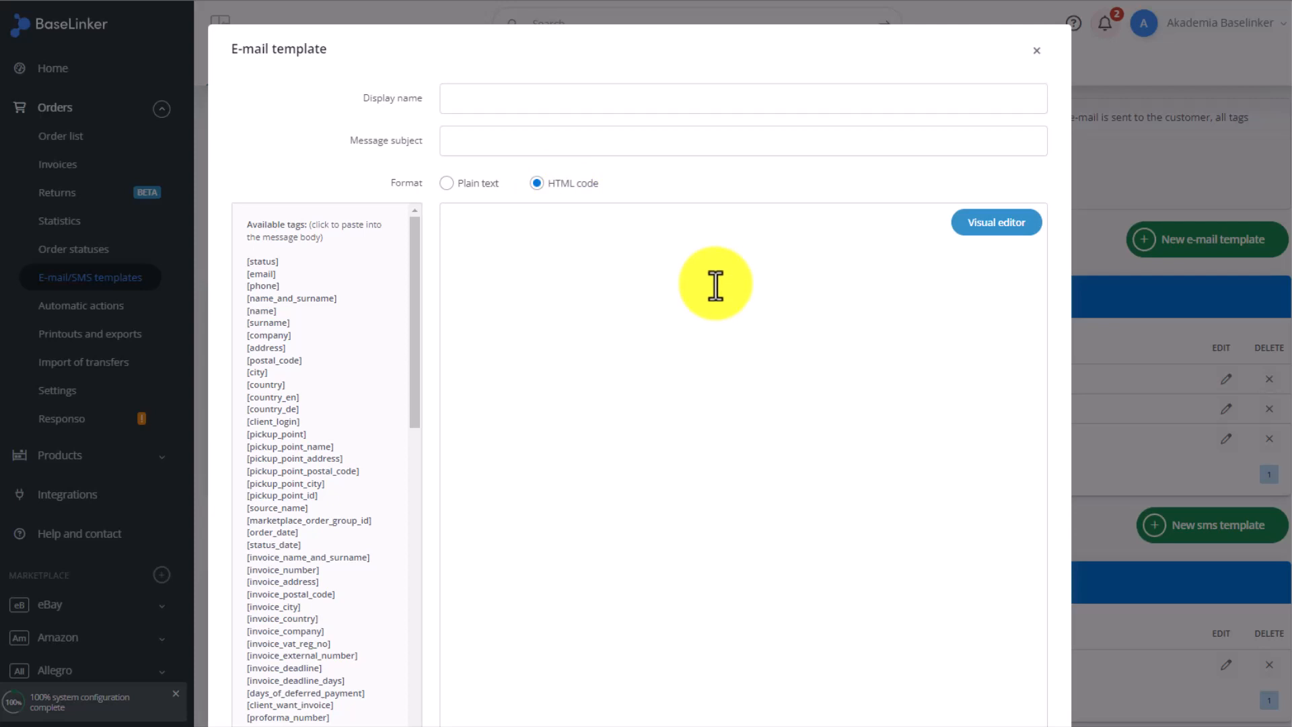
left_click(969, 222)
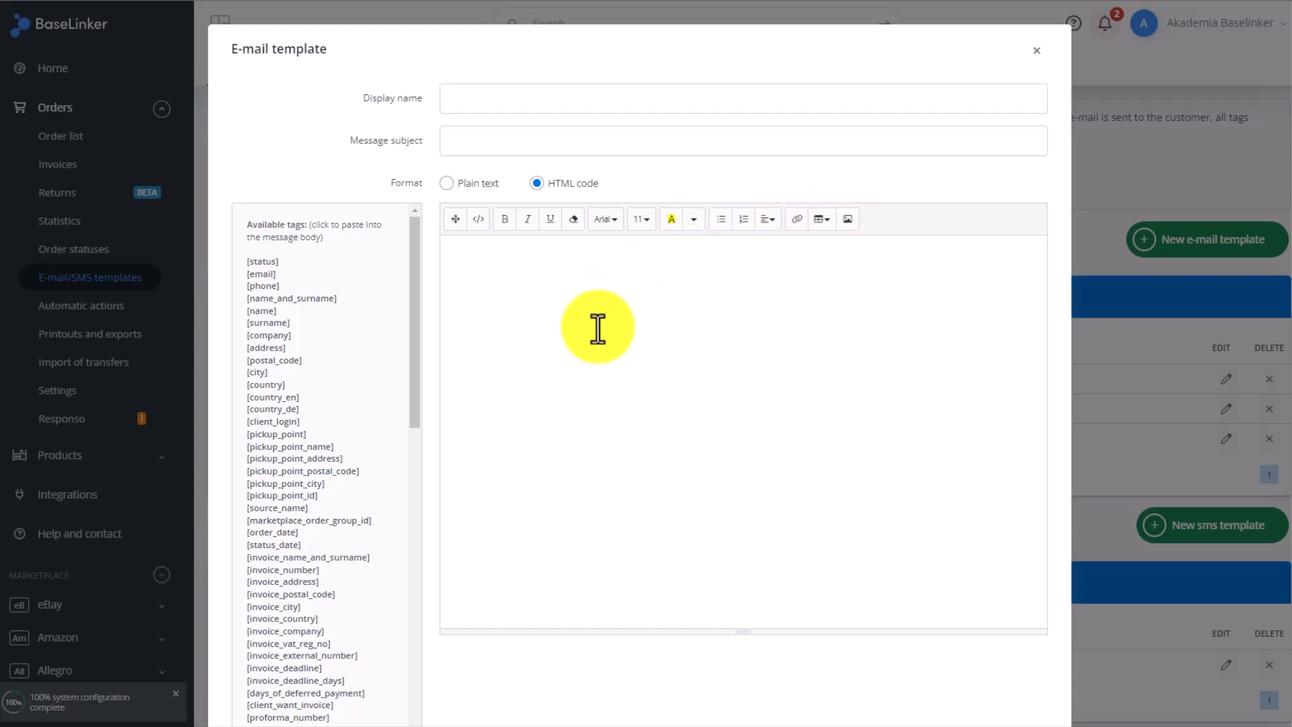
Set the template's display name to "TEST" and enter "Hello" as the start of the message subject
left_click(491, 96)
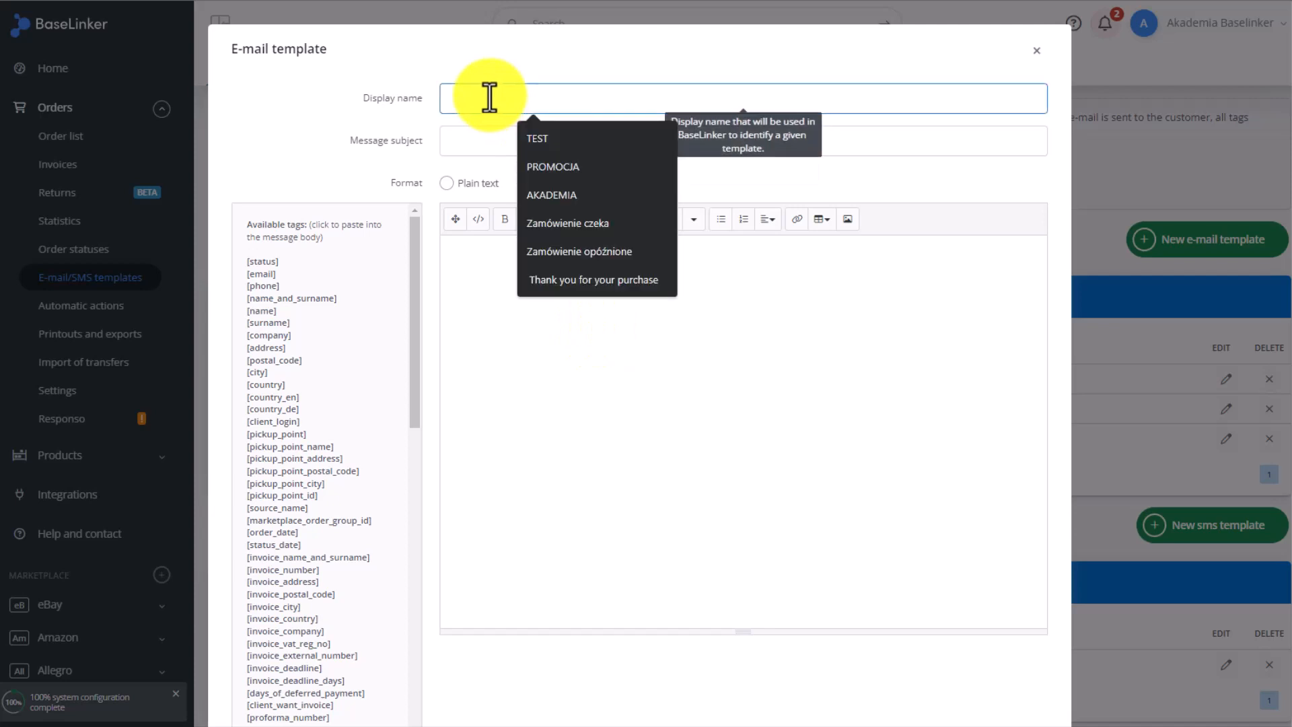
type("TE")
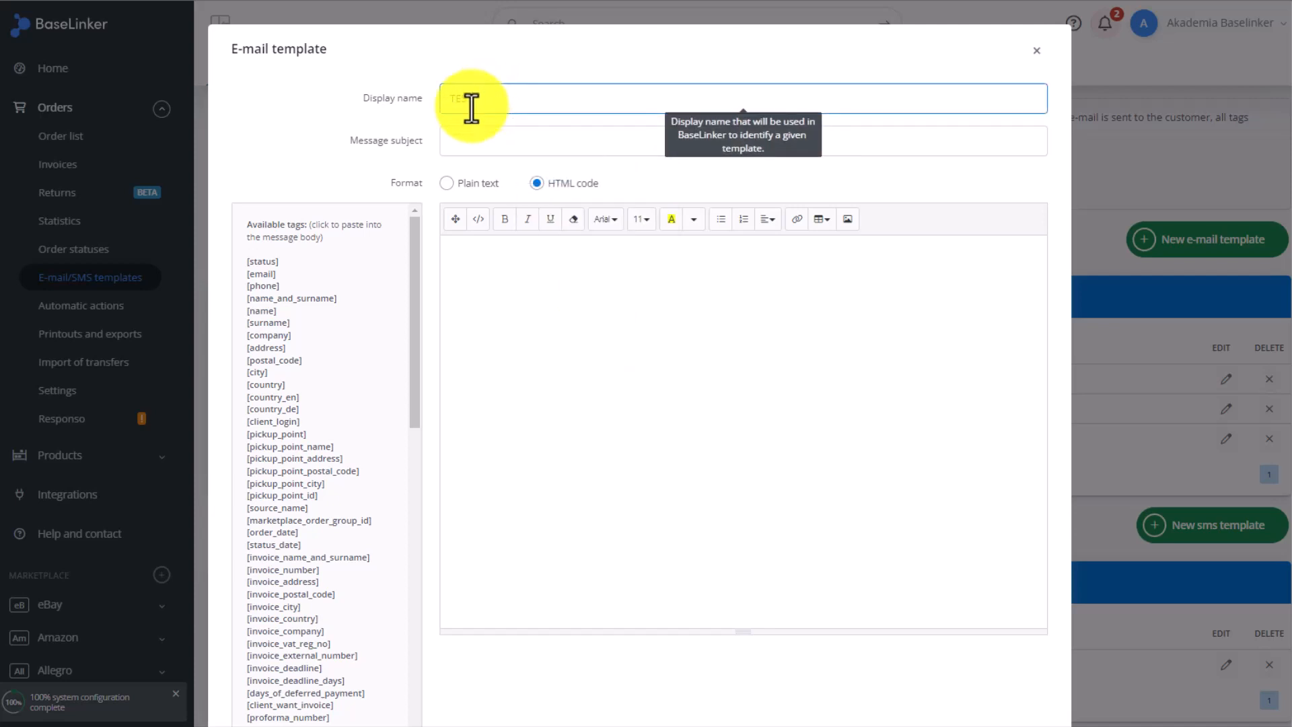
type("ST")
key("Tab")
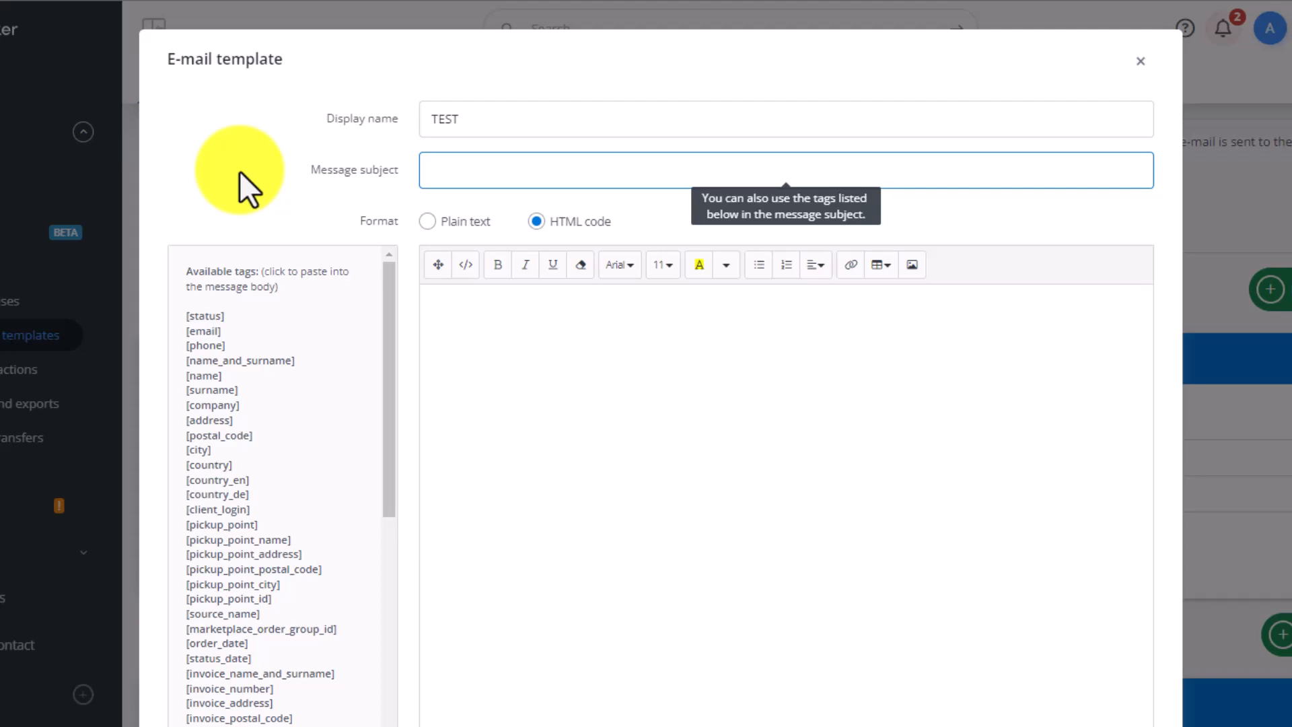
type("Hello")
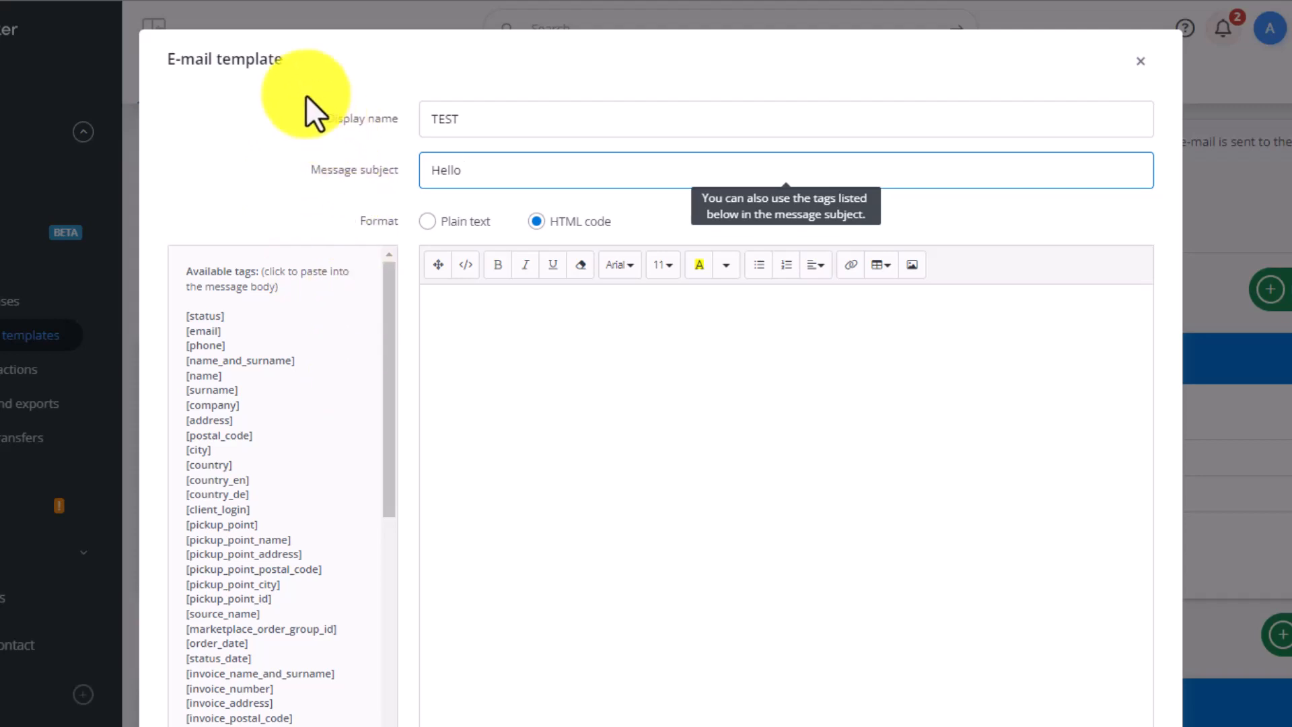
Insert the [name] tag, move it from the message body into the subject after "Hello", and end the subject with "!"
left_click(285, 51)
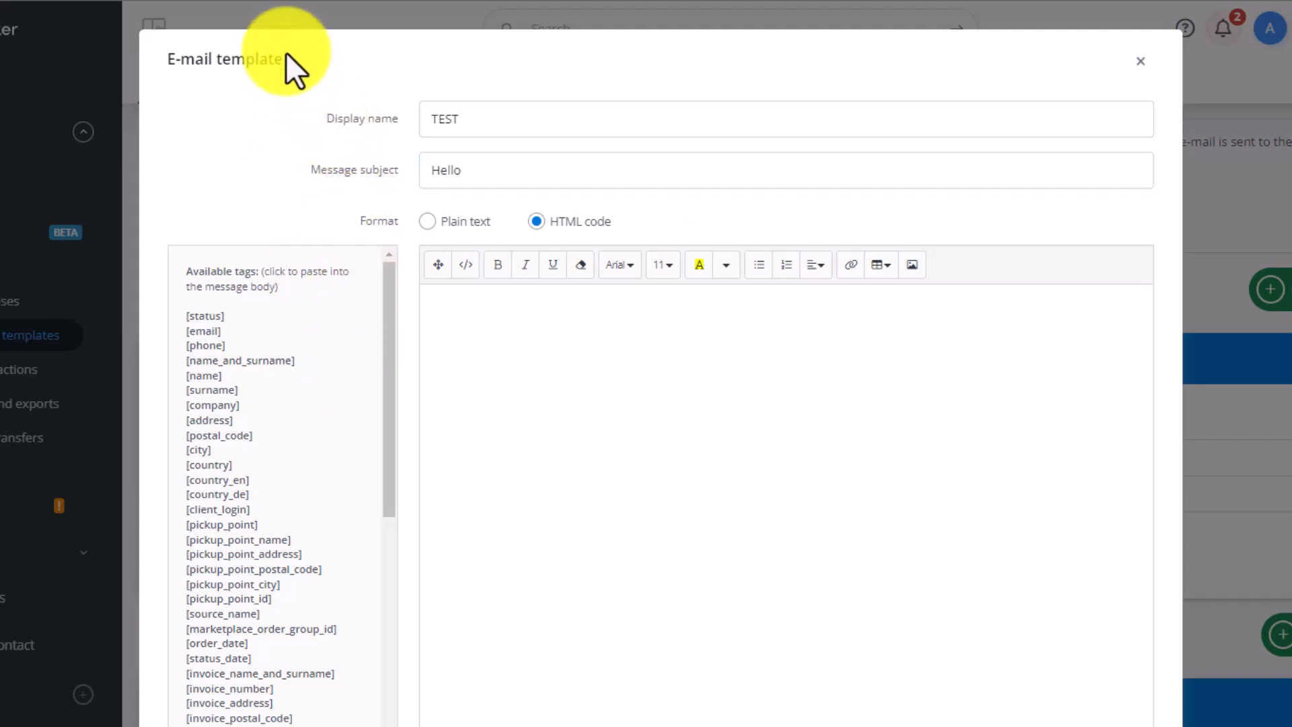
left_click(212, 375)
left_click_drag(626, 332, 418, 331)
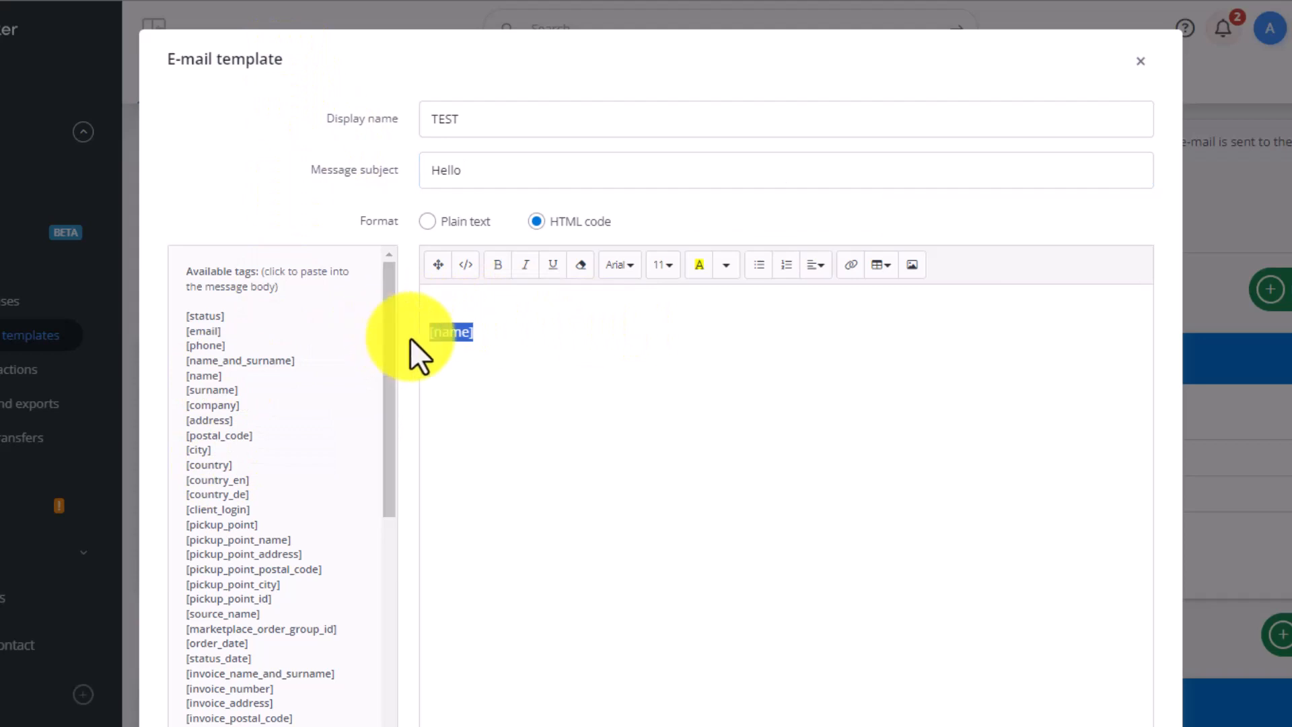
key("ctrl+x")
left_click(514, 161)
key("ctrl+v")
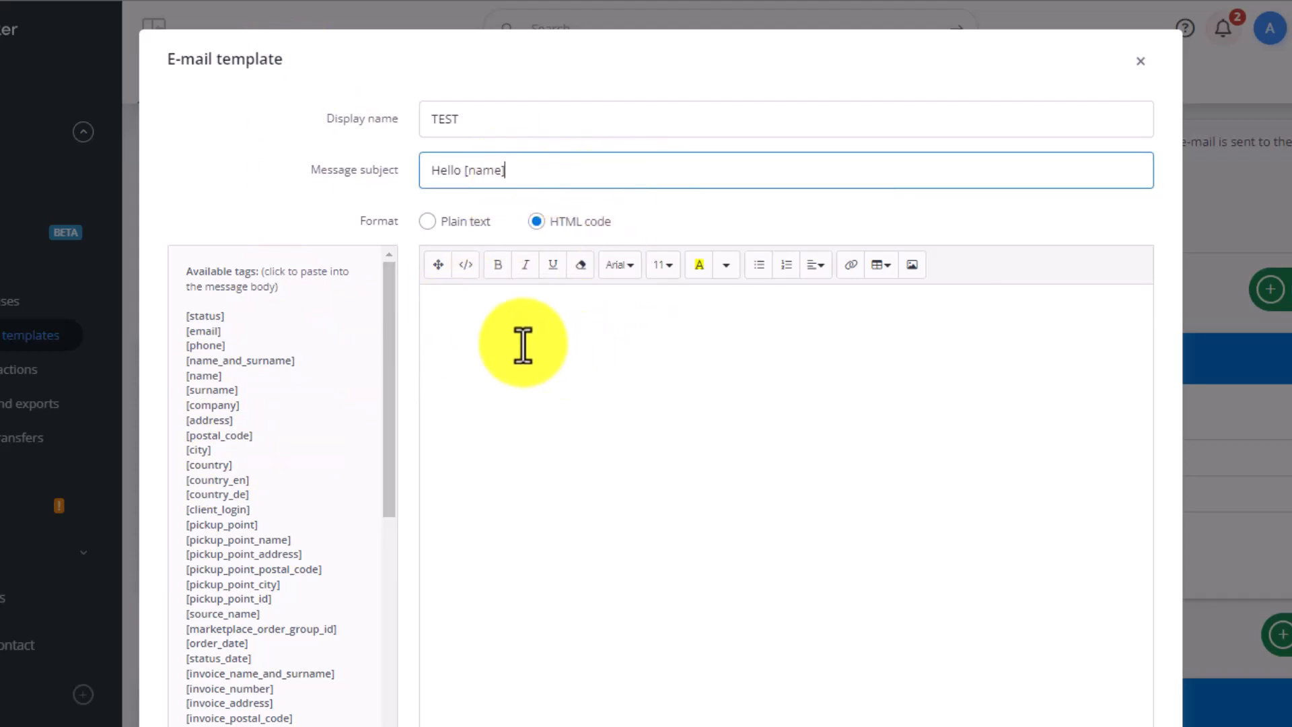
type("!")
Write the greeting "Hello [name]!" in the message body, using the available [name] tag
left_click(511, 320)
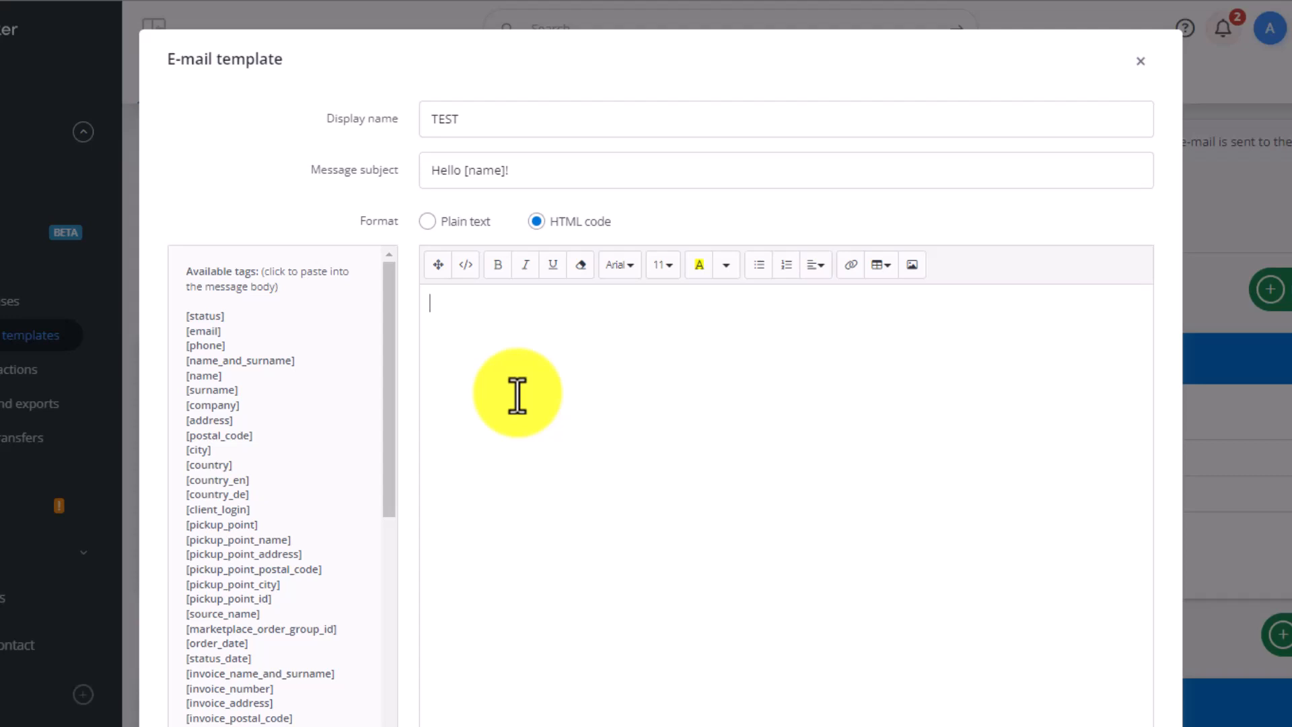
type("Hello")
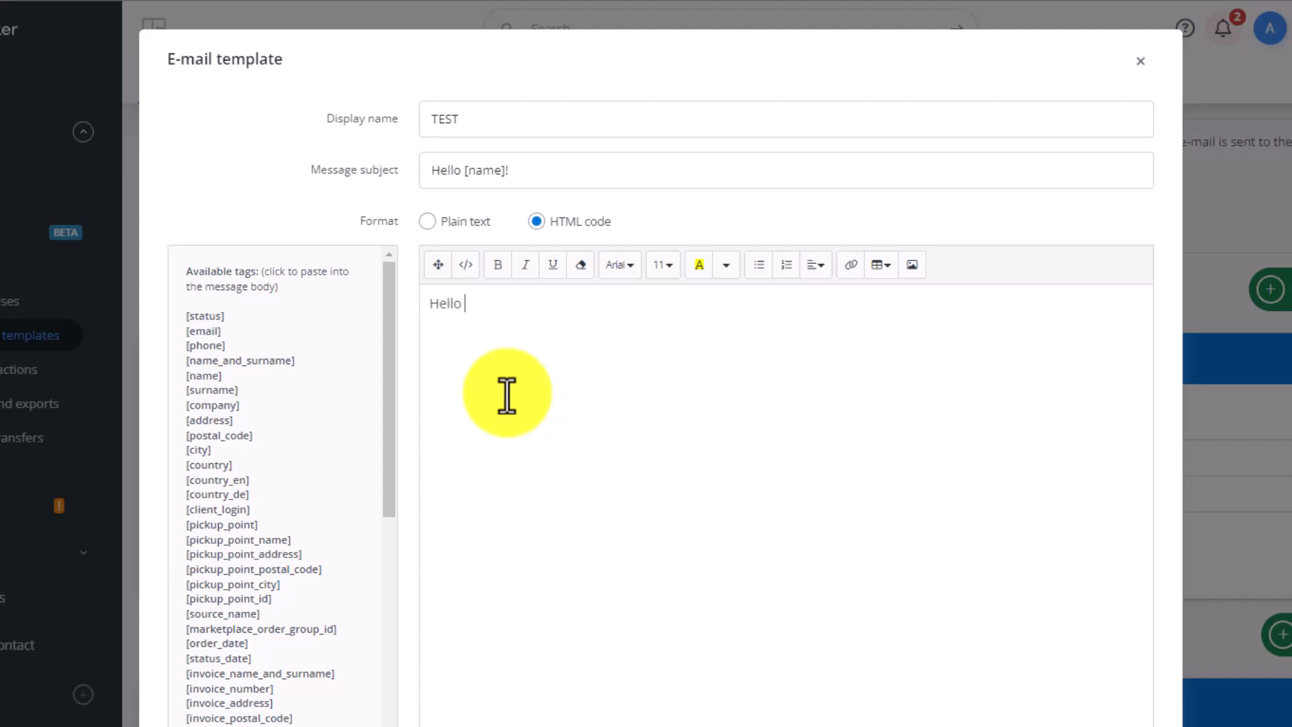
left_click(263, 374)
left_click_drag(475, 351, 478, 300)
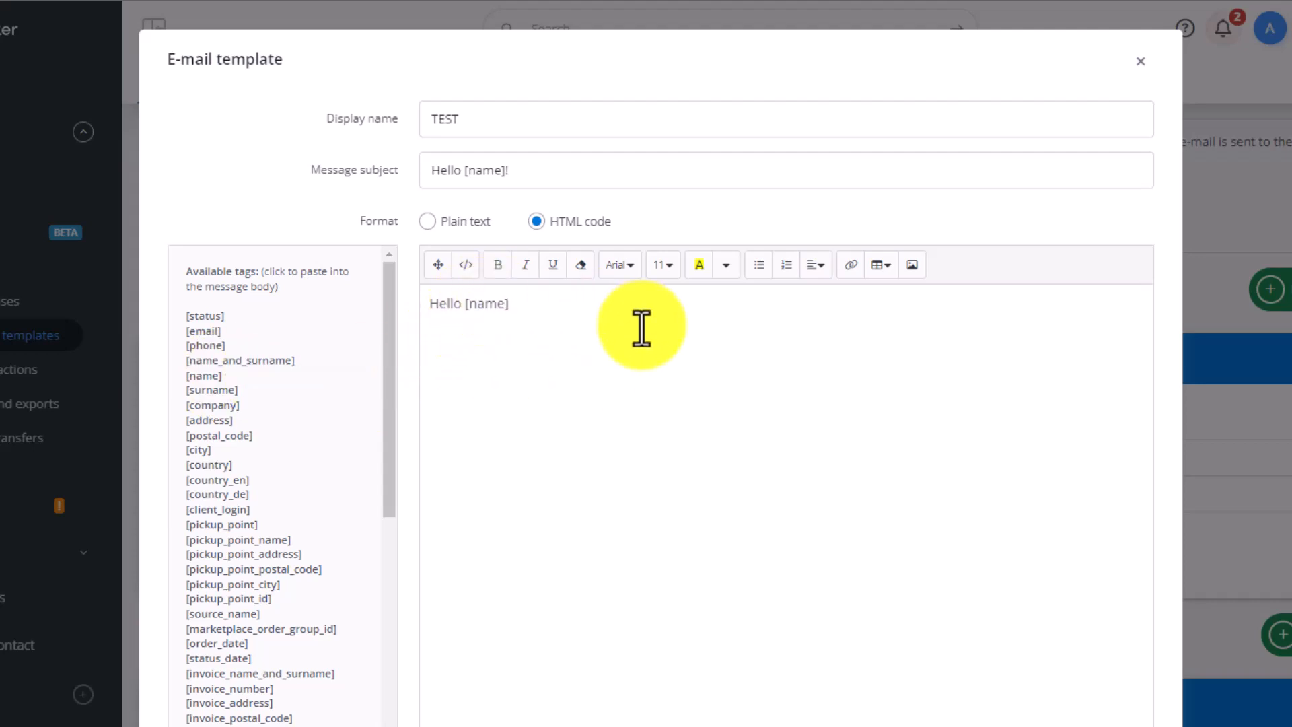
type("!")
Add the line "This is your order:" below the greeting, with the [items_list] tag directly beneath it
key("Return")
key("BackSpace")
type("This is your order:")
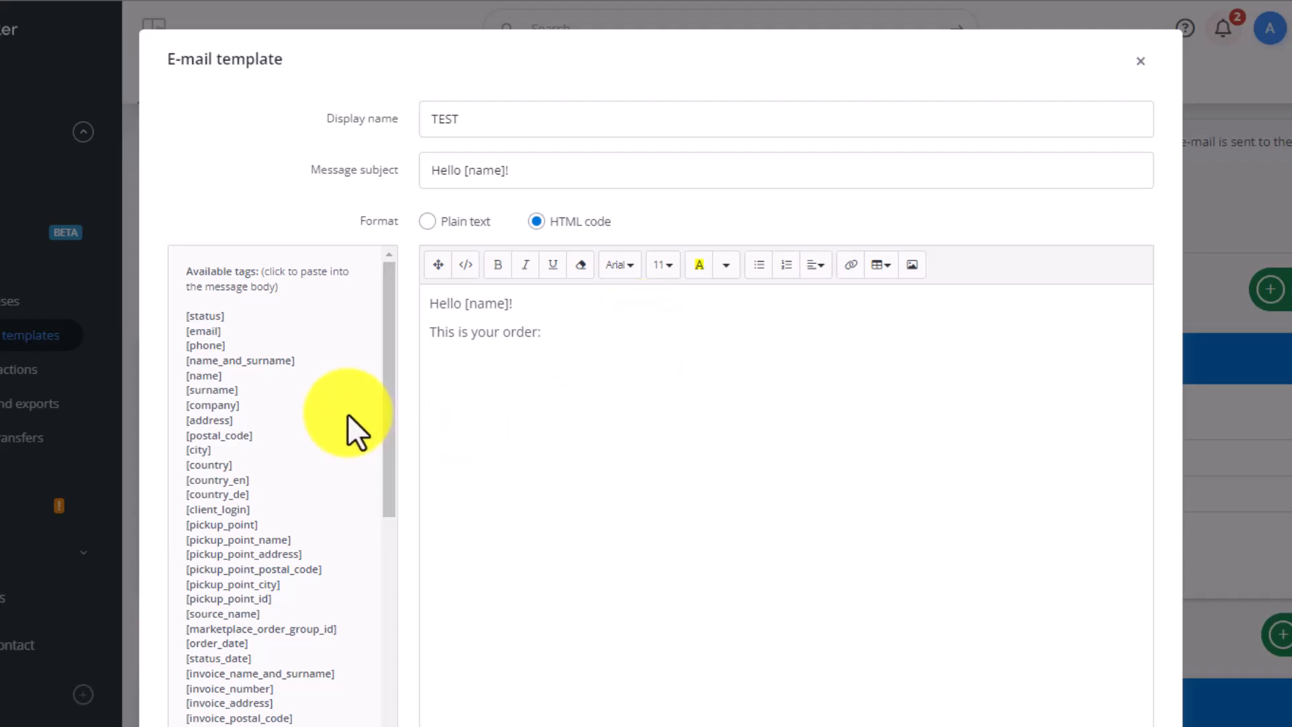
scroll(347, 413, "down", 4)
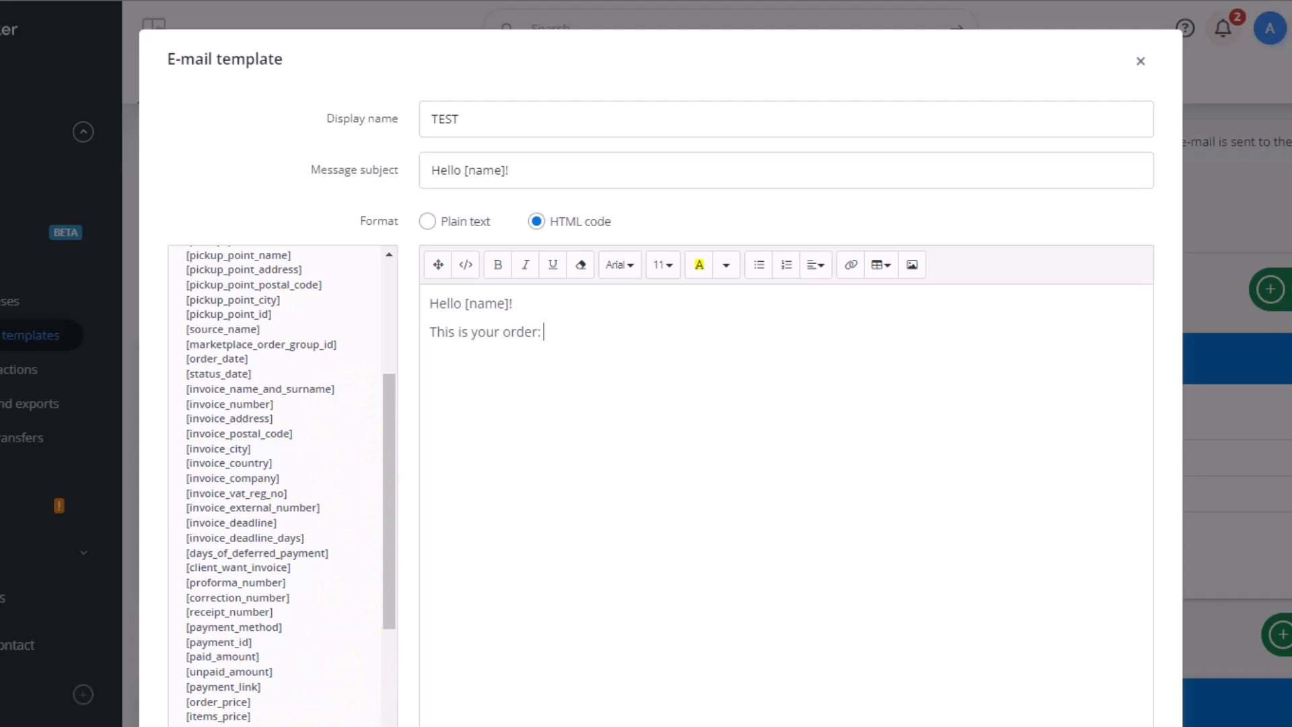
left_click(211, 726)
left_click(463, 384)
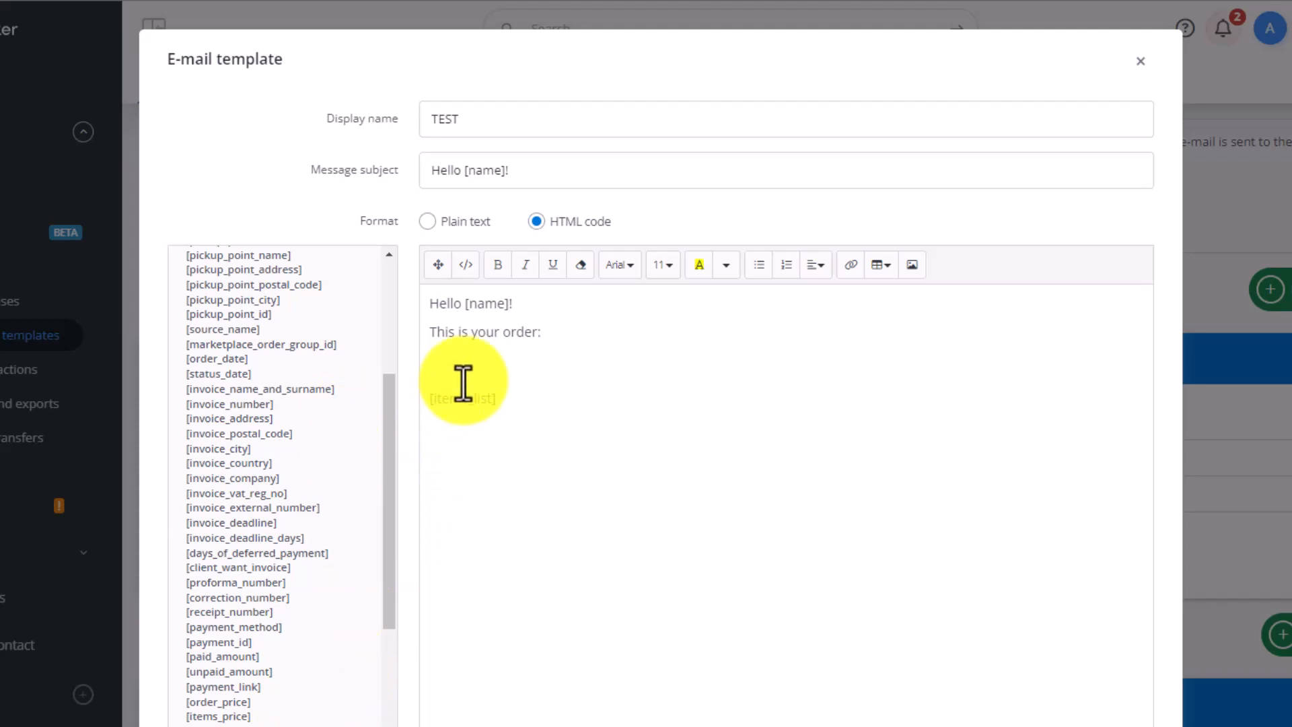
key("BackSpace")
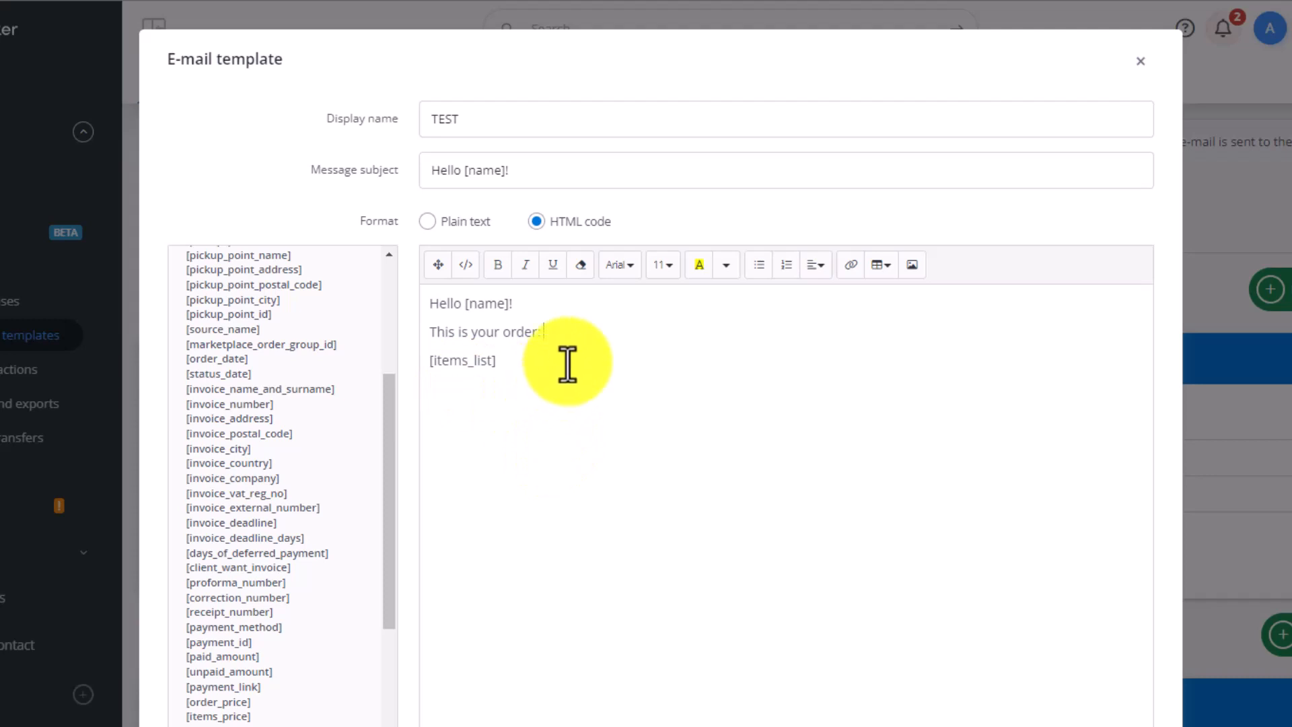
Make the line "This is your order:" bold
left_click_drag(548, 332, 431, 330)
left_click(498, 265)
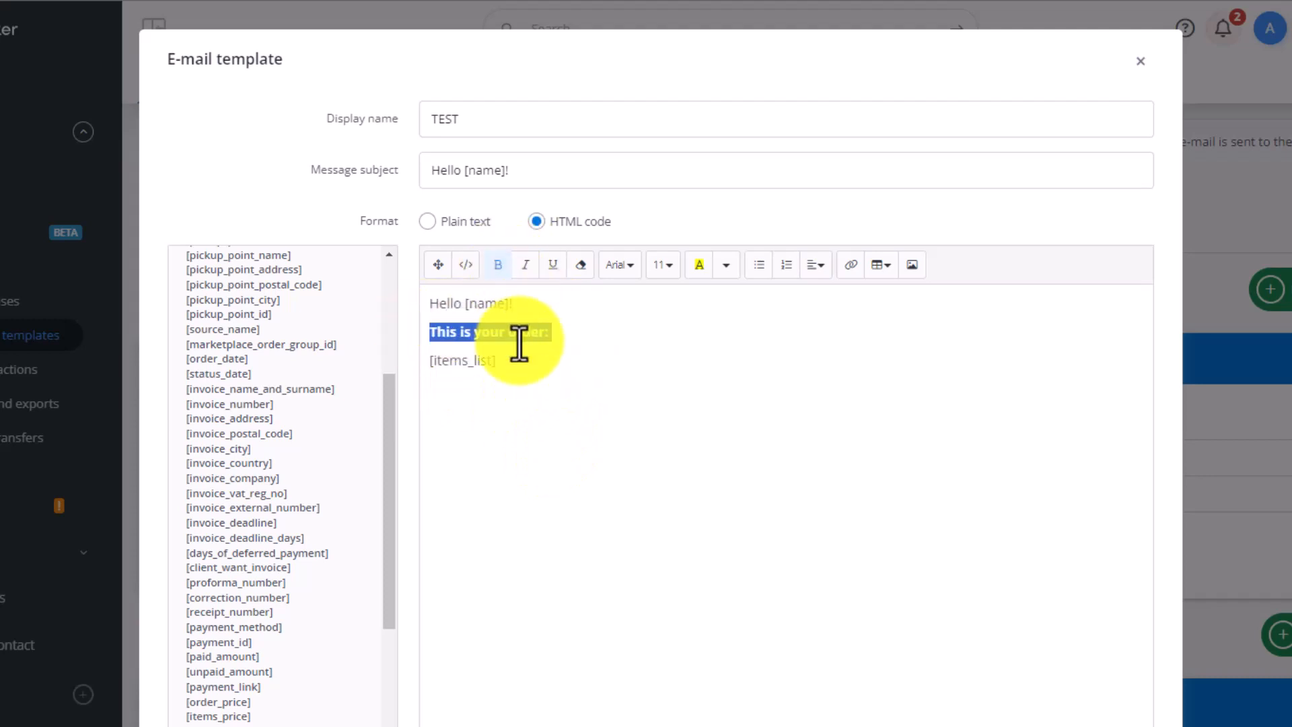
left_click(517, 353)
Insert the [order_price] tag below the items list and put the label "Price:" in front of it
left_click(606, 378)
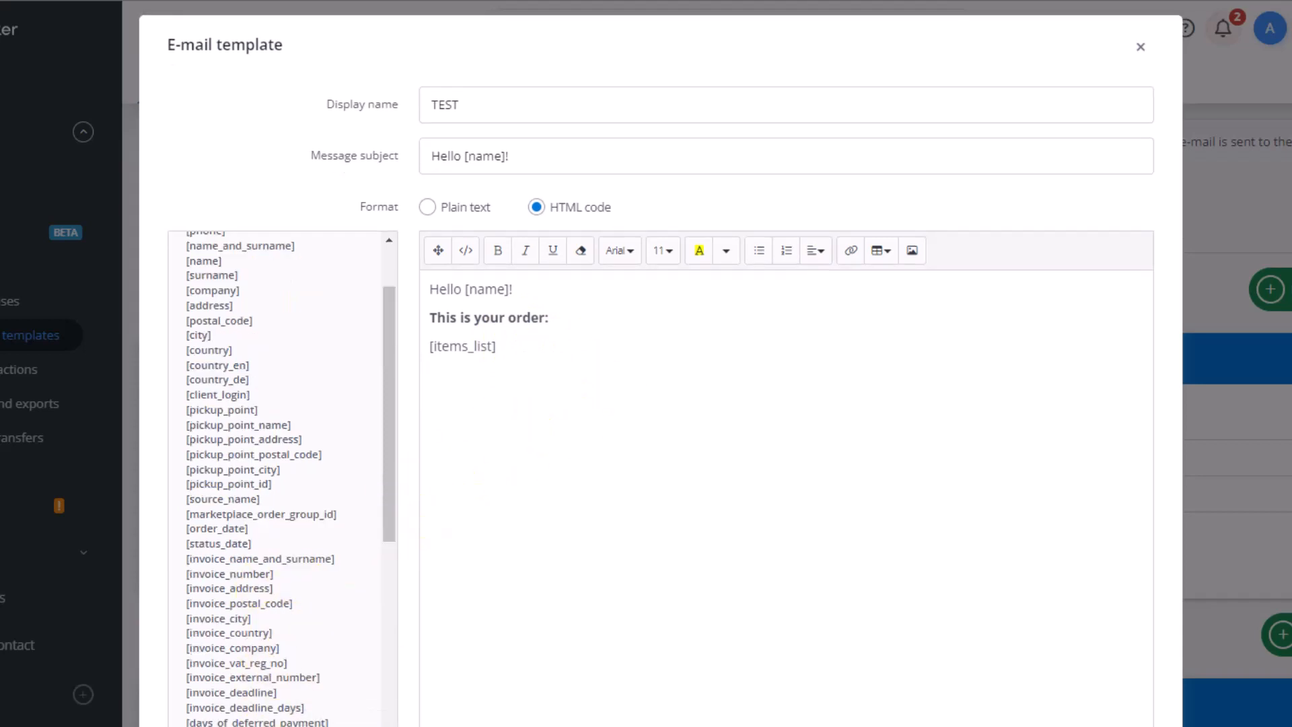
type("[order_price]")
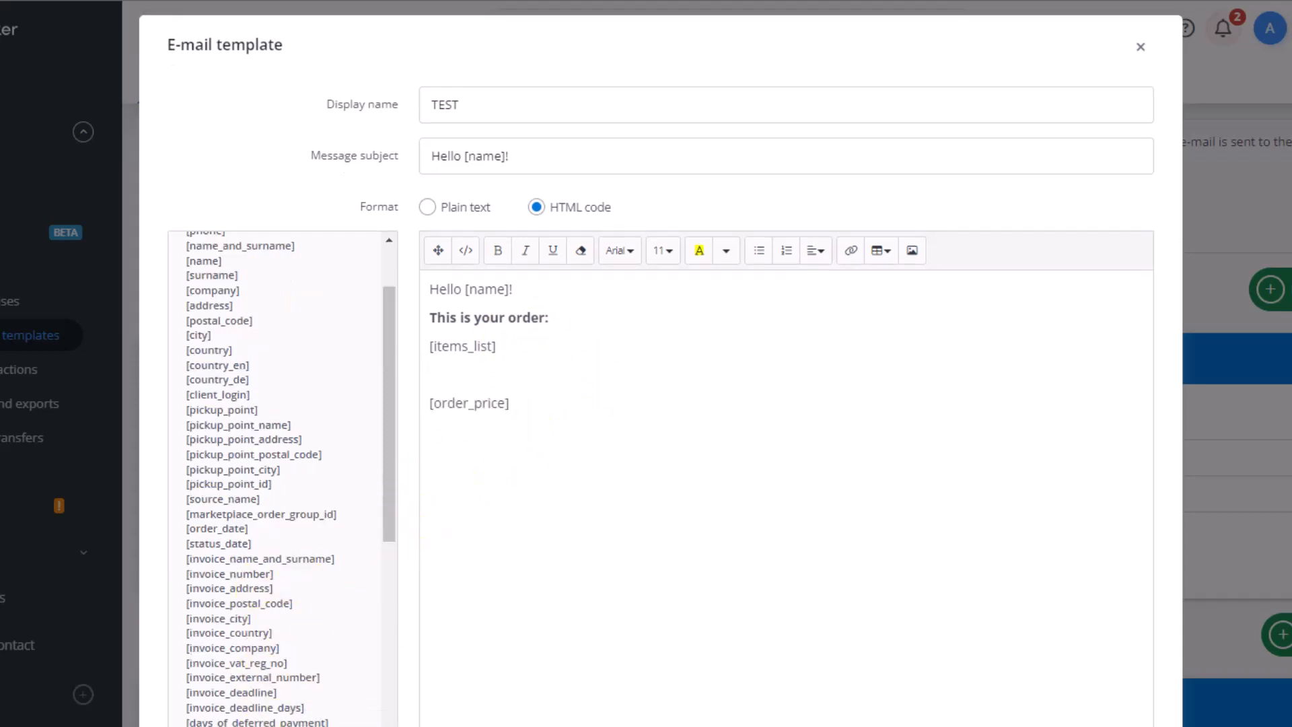
left_click(430, 398)
type("Proce")
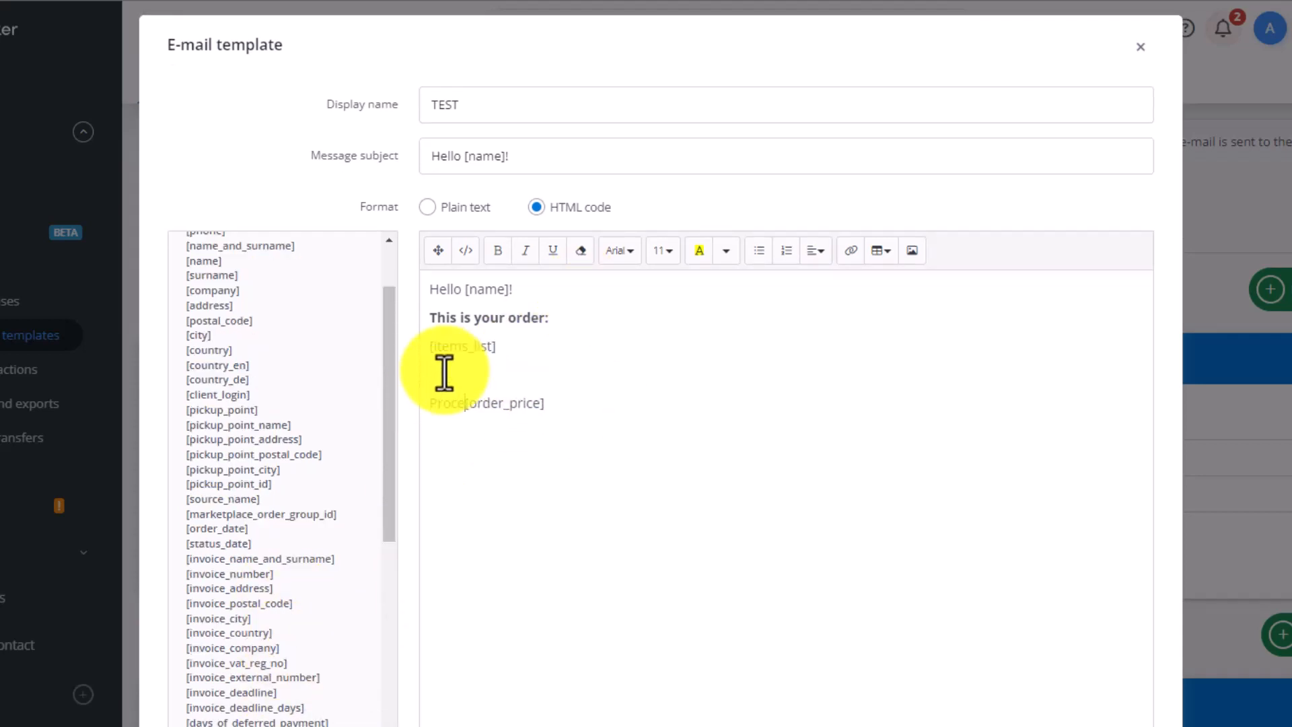
type(":")
left_click(451, 404)
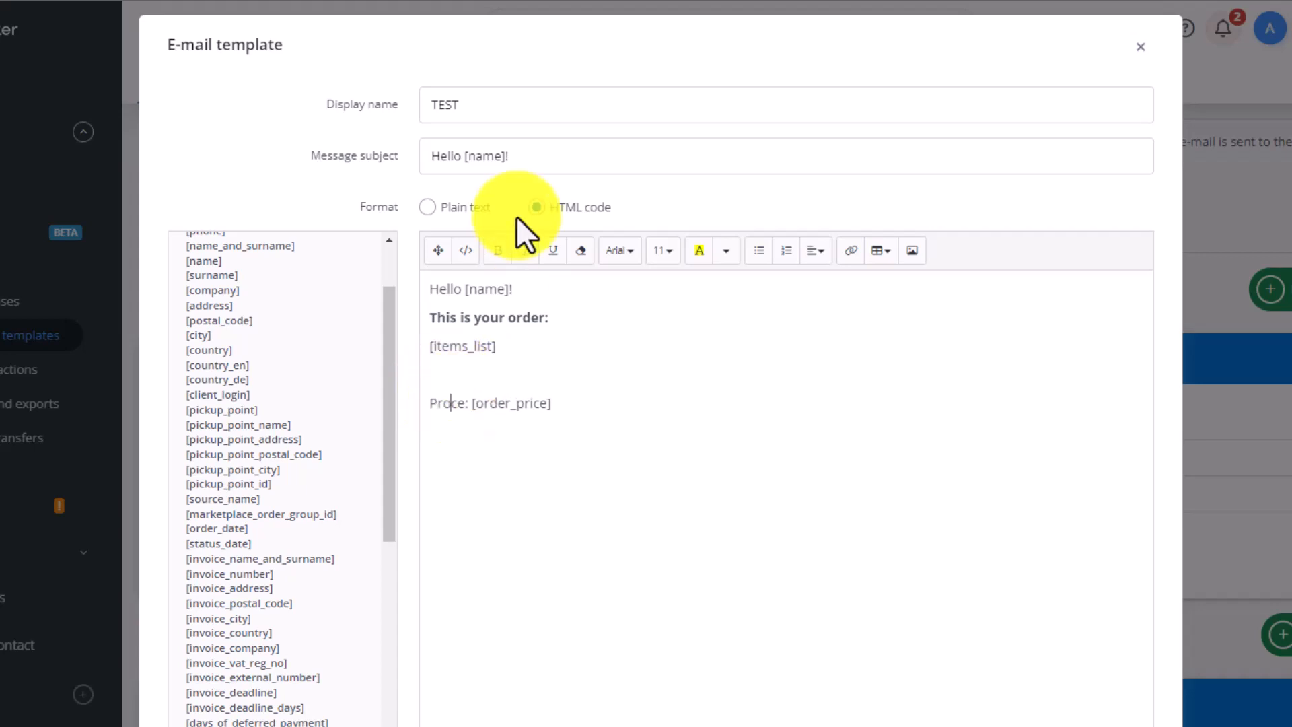
key("BackSpace")
type("i")
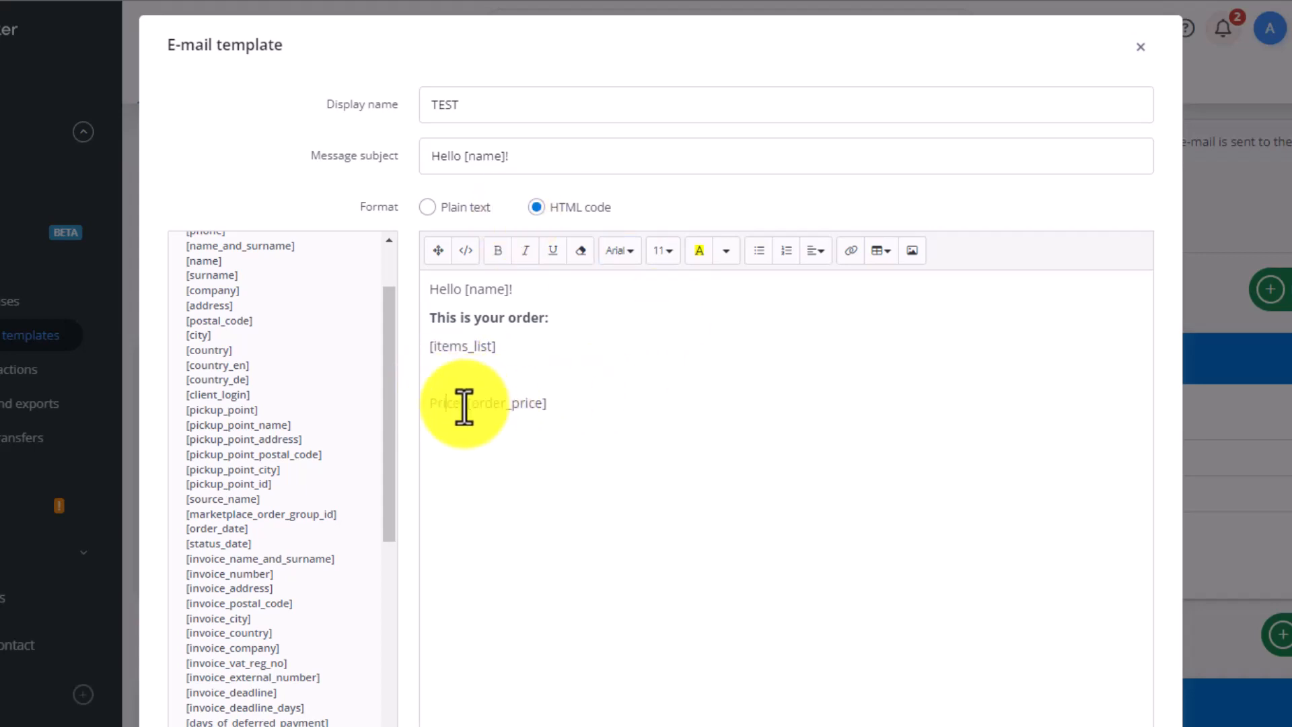
Make the "Price:" label bold and reduce the empty space between the items list and the price line
left_click_drag(469, 404, 425, 405)
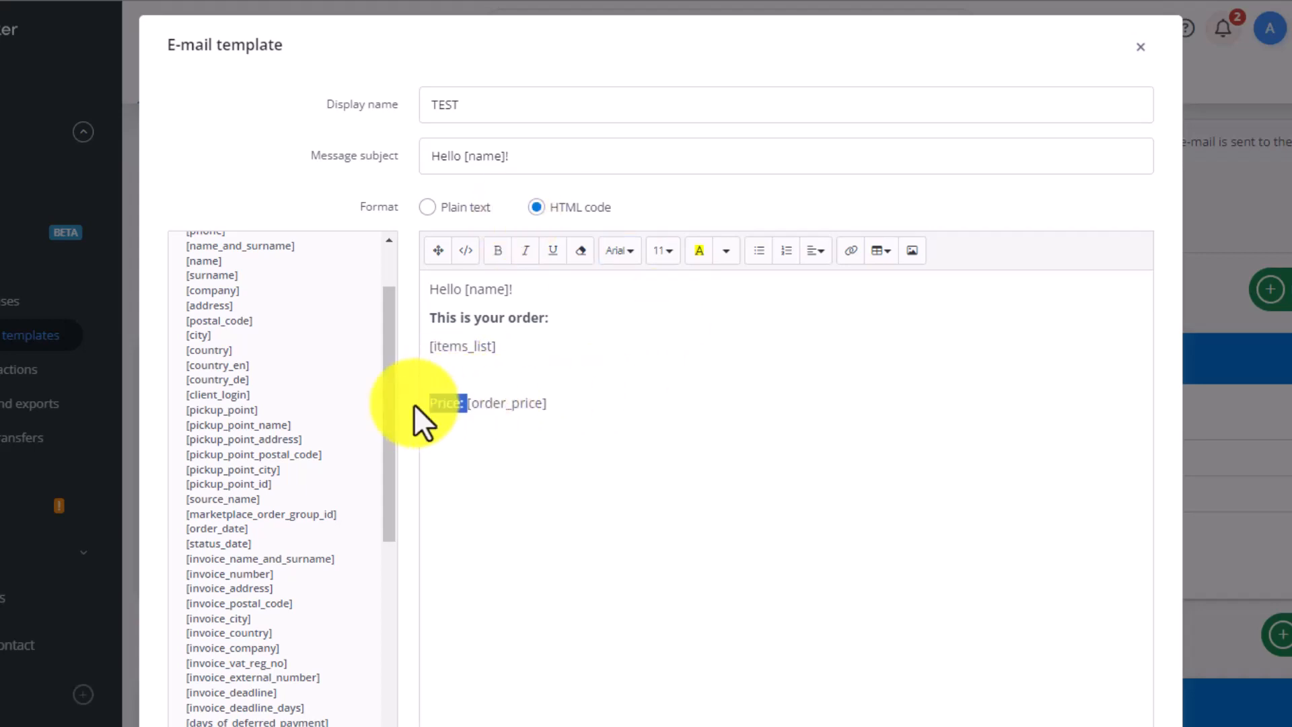
left_click(497, 252)
left_click(463, 377)
key("BackSpace")
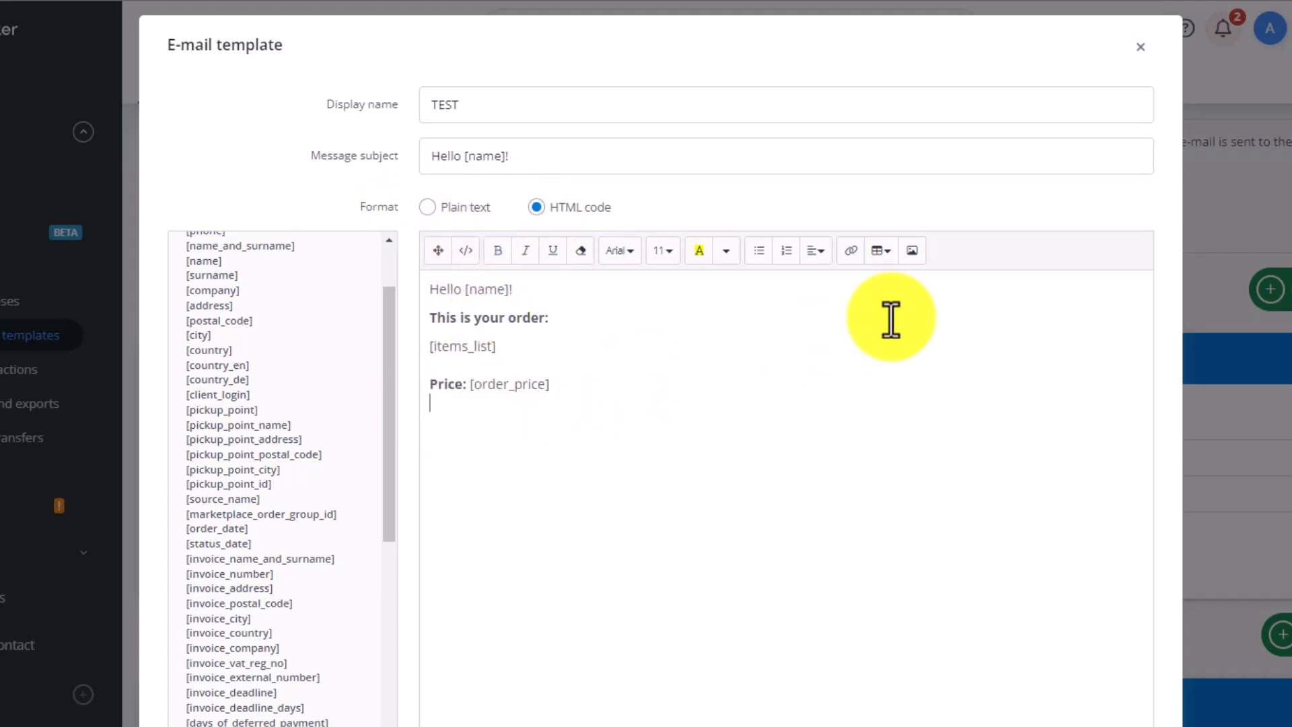
Insert a table with one row and two columns below the price line, leaving an empty line above it
left_click(899, 256)
left_click(874, 301)
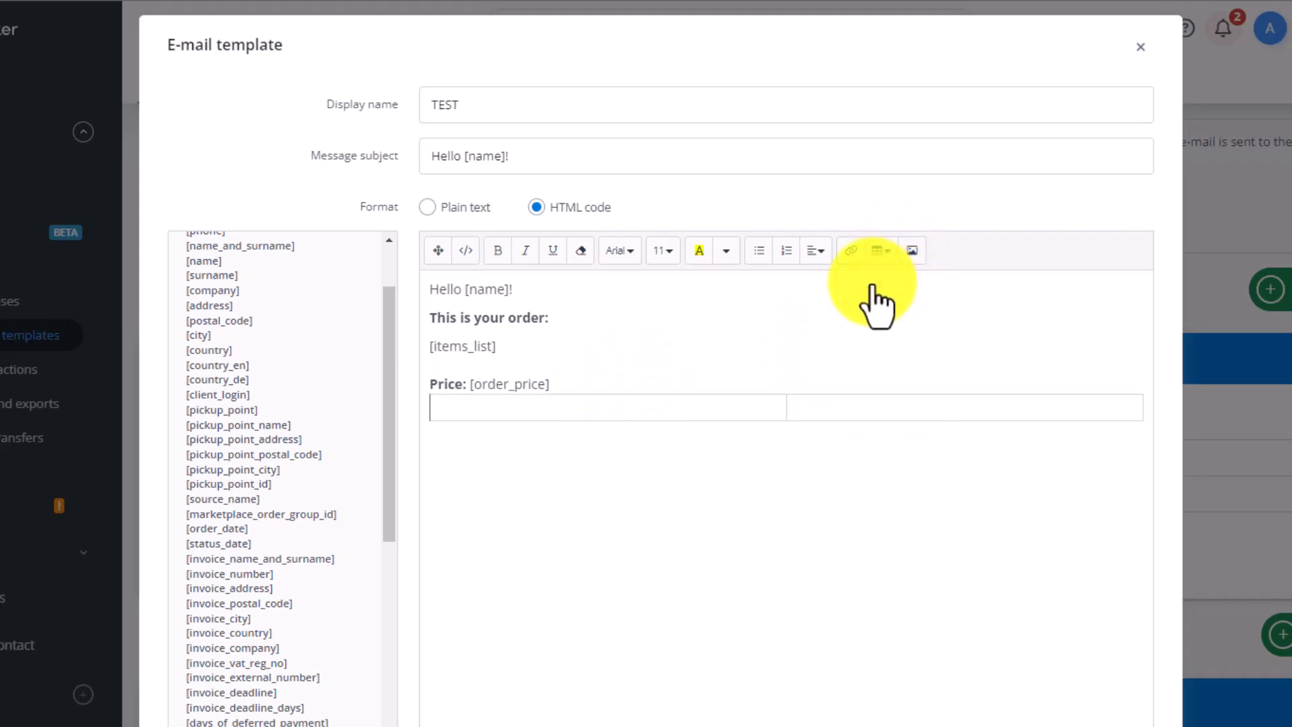
left_click(594, 385)
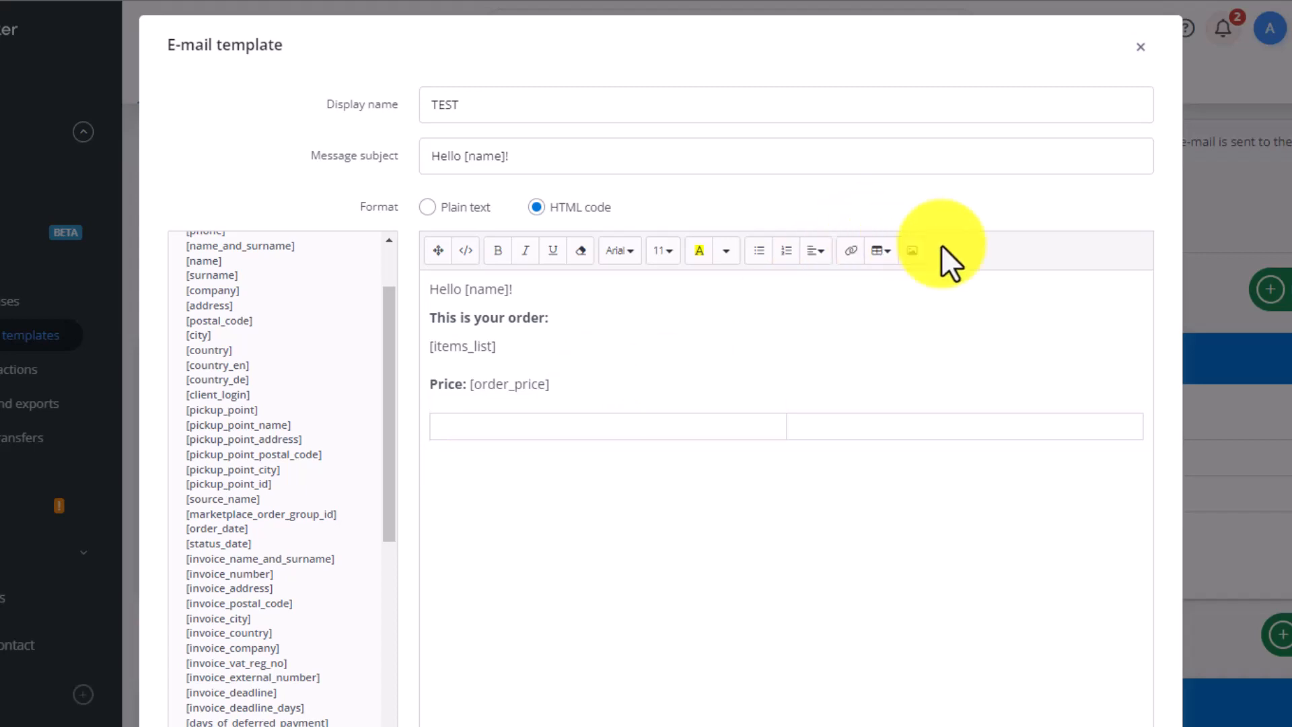
left_click(917, 264)
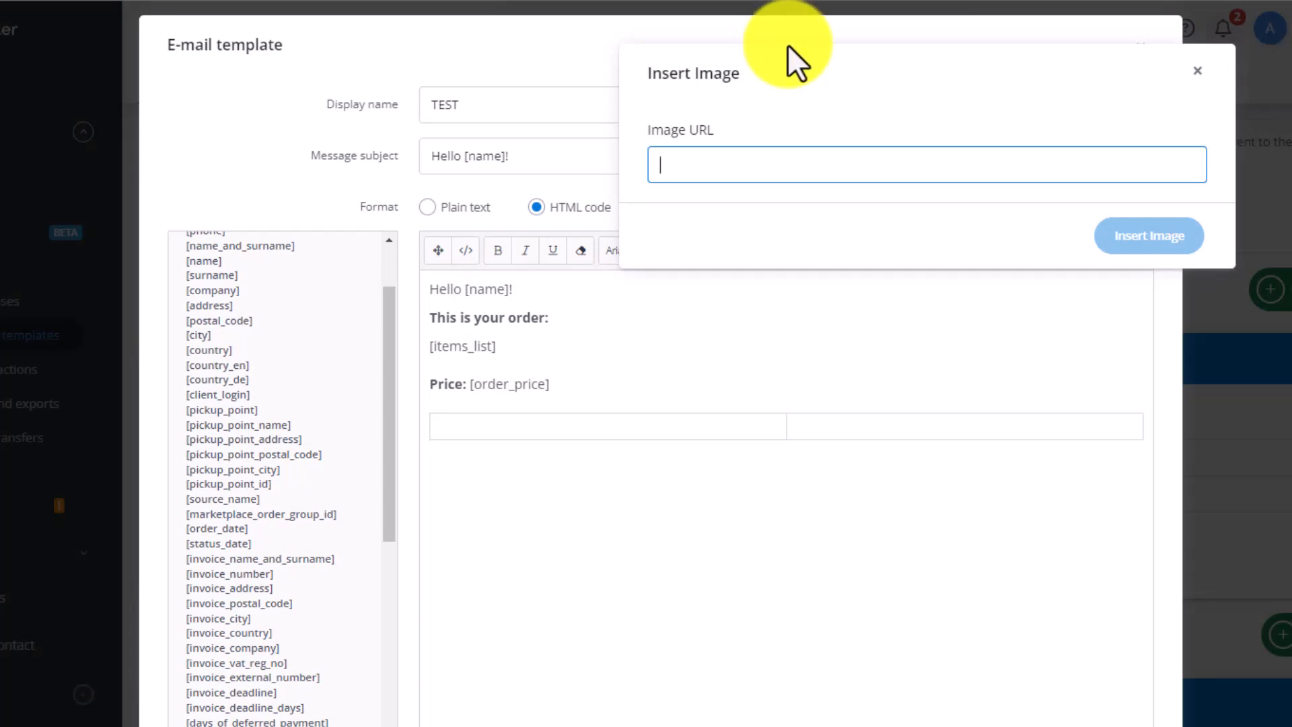
type("https://1000logos.net/wp-content/uploads/2016/10/Amazon-Logo-500x313.png")
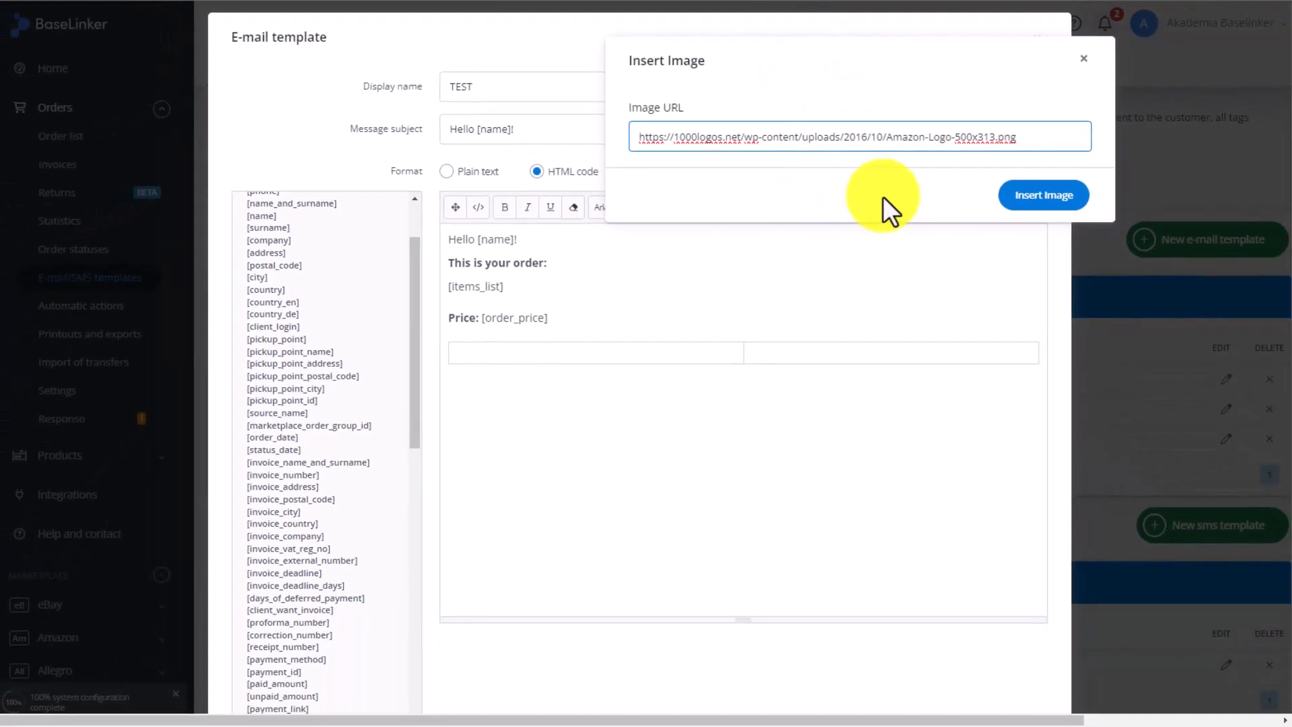
left_click(1056, 197)
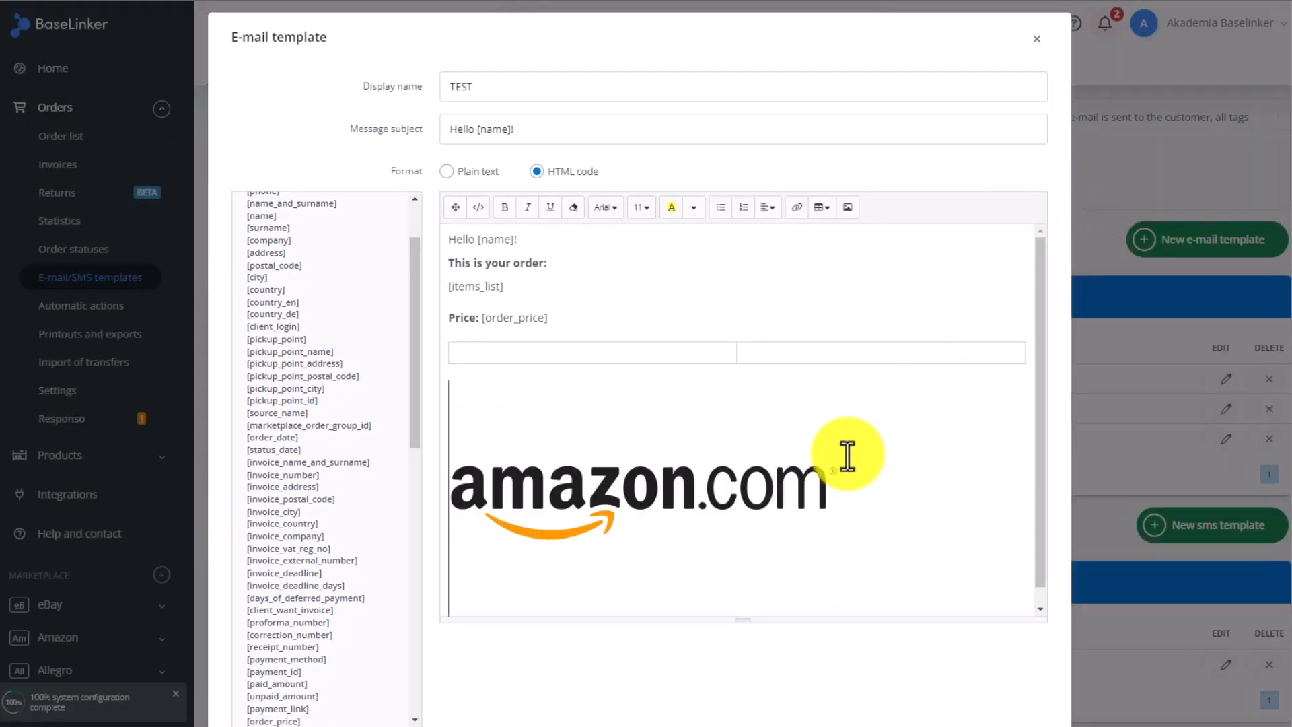
Resize the Amazon logo image to 25%, try floating it right, and set it to float left
left_click(734, 471)
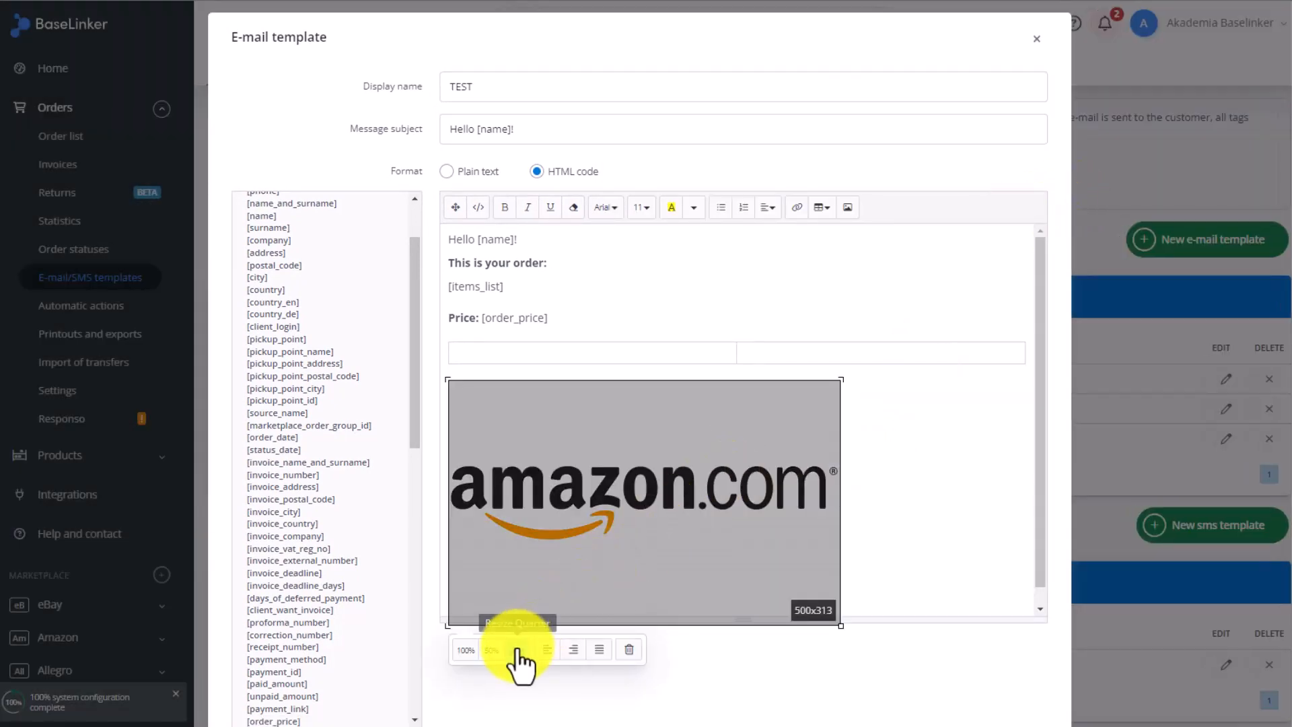
left_click(515, 649)
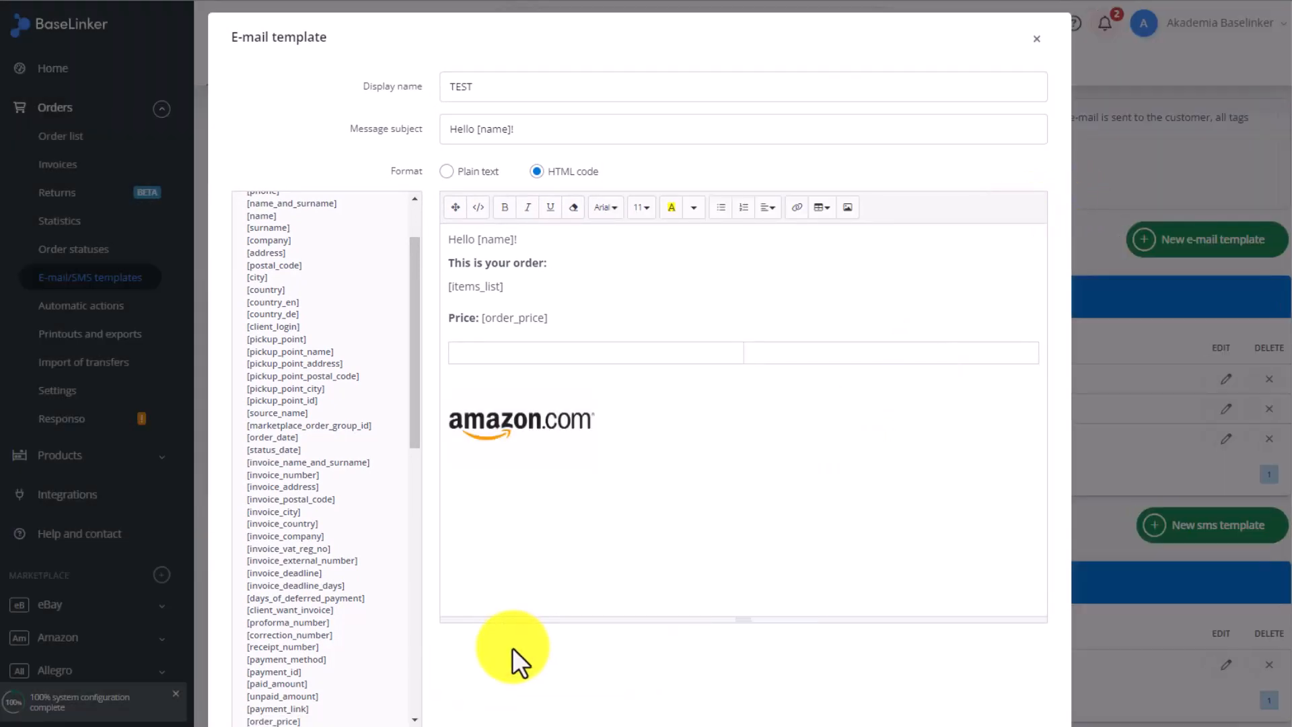
left_click(542, 425)
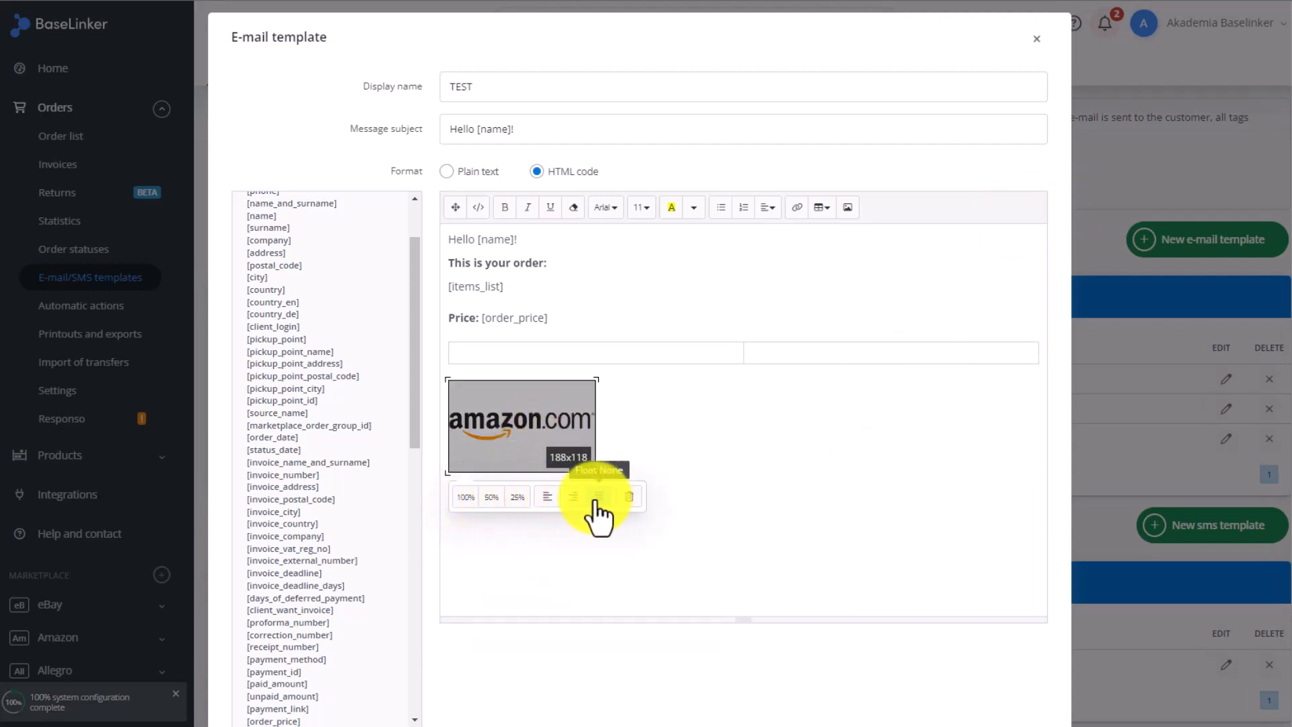
left_click(573, 497)
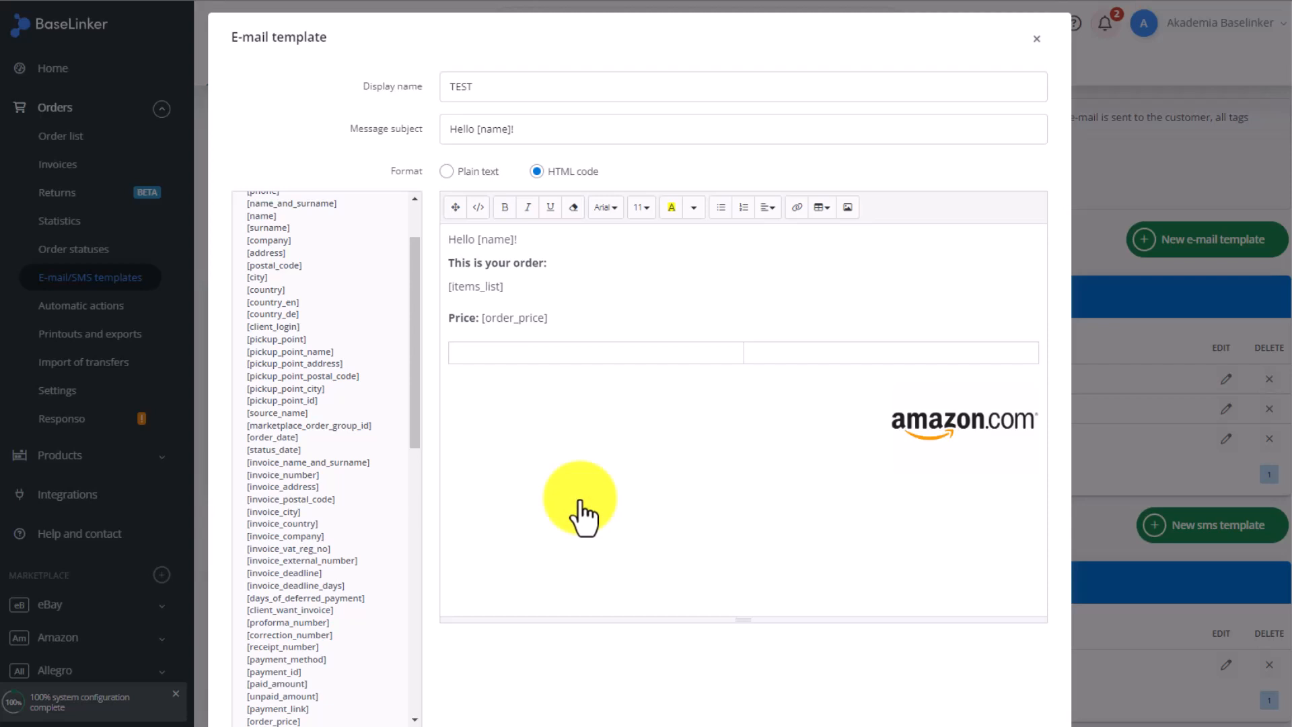
left_click(929, 432)
left_click(919, 519)
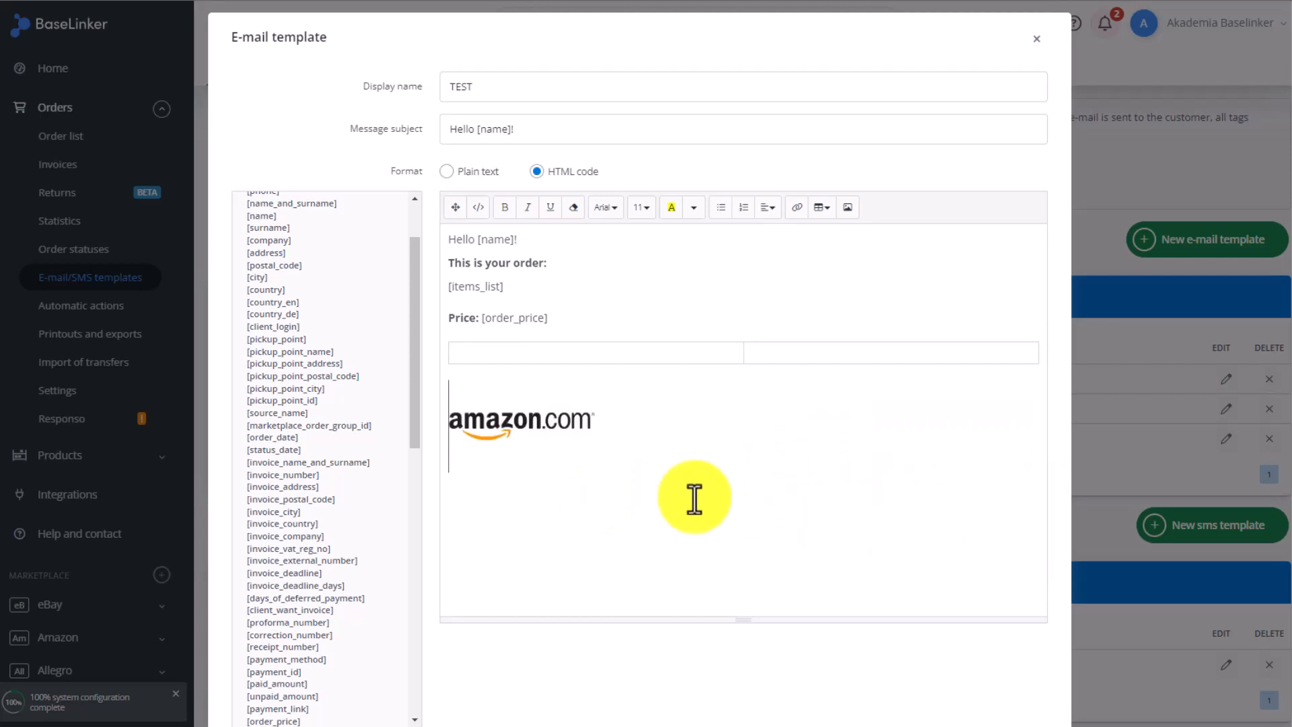
Insert the [order_link] tag on an empty line below the Amazon logo
left_click(585, 462)
left_click(674, 460)
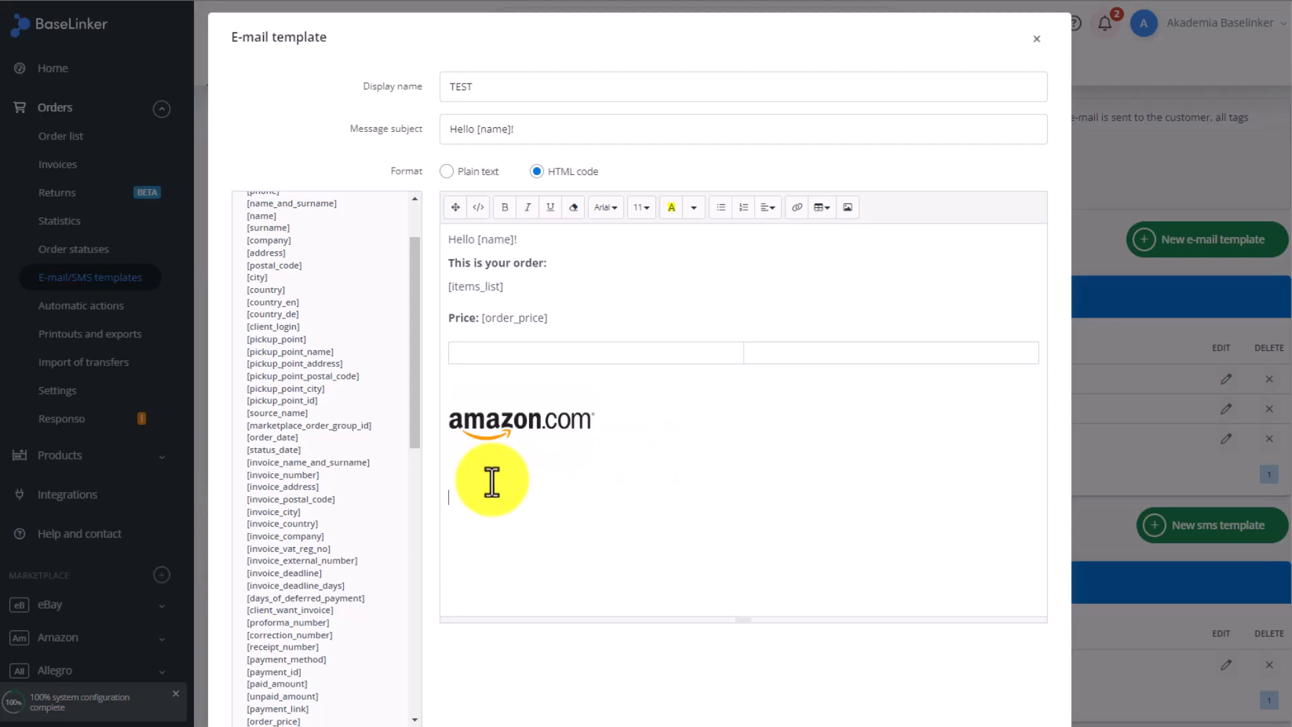
left_click_drag(417, 380, 429, 673)
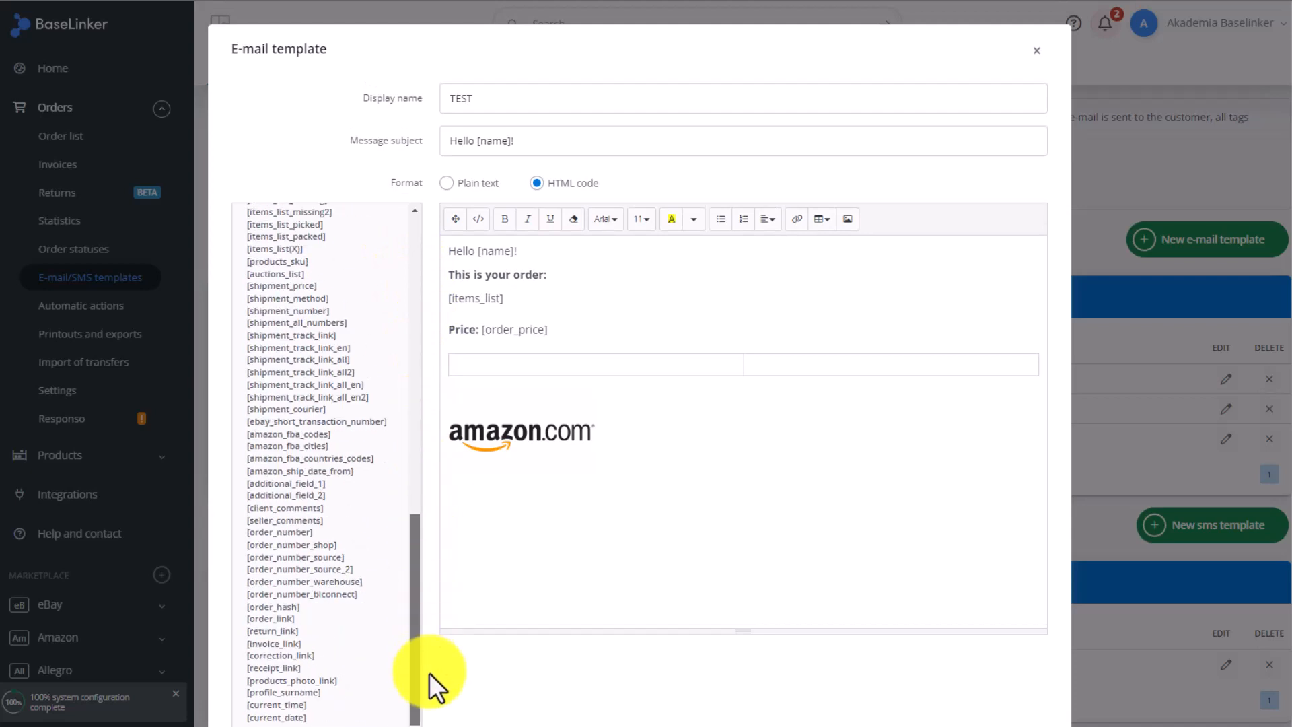
left_click(296, 619)
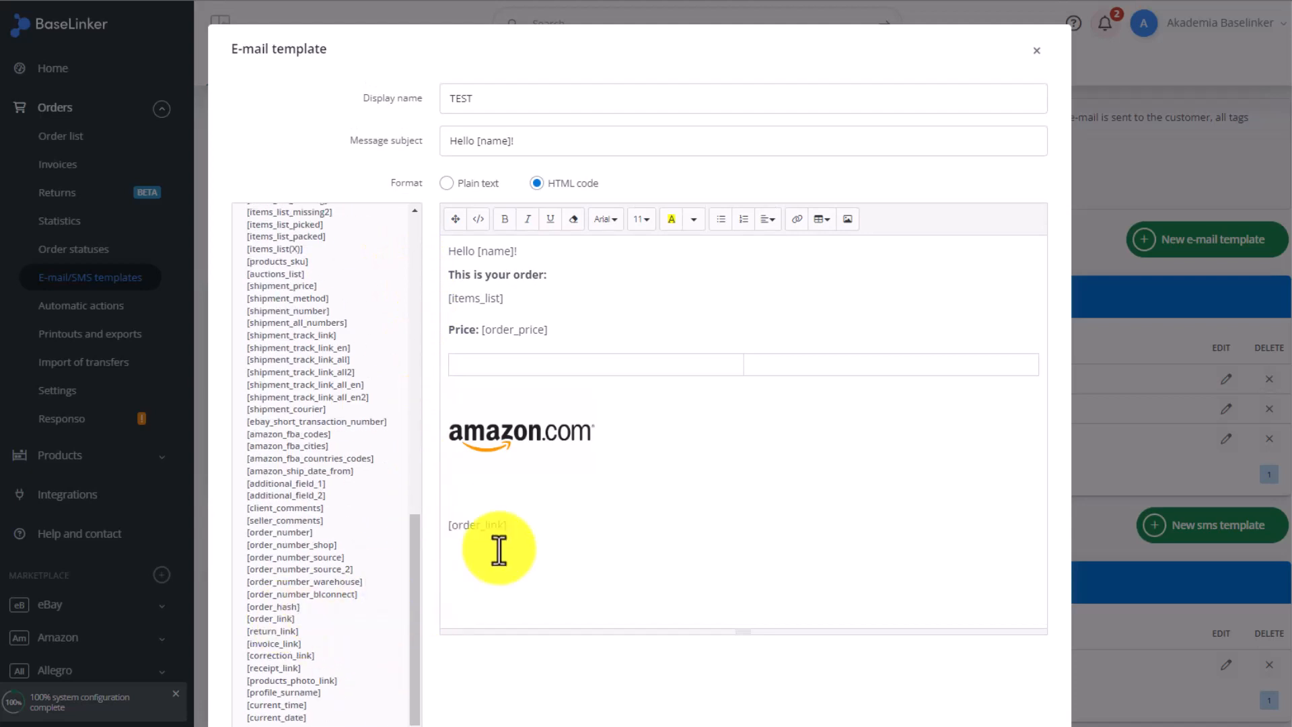
Make the [order_link] tag bold and underlined, and remove an empty line above it
triple_click(469, 524)
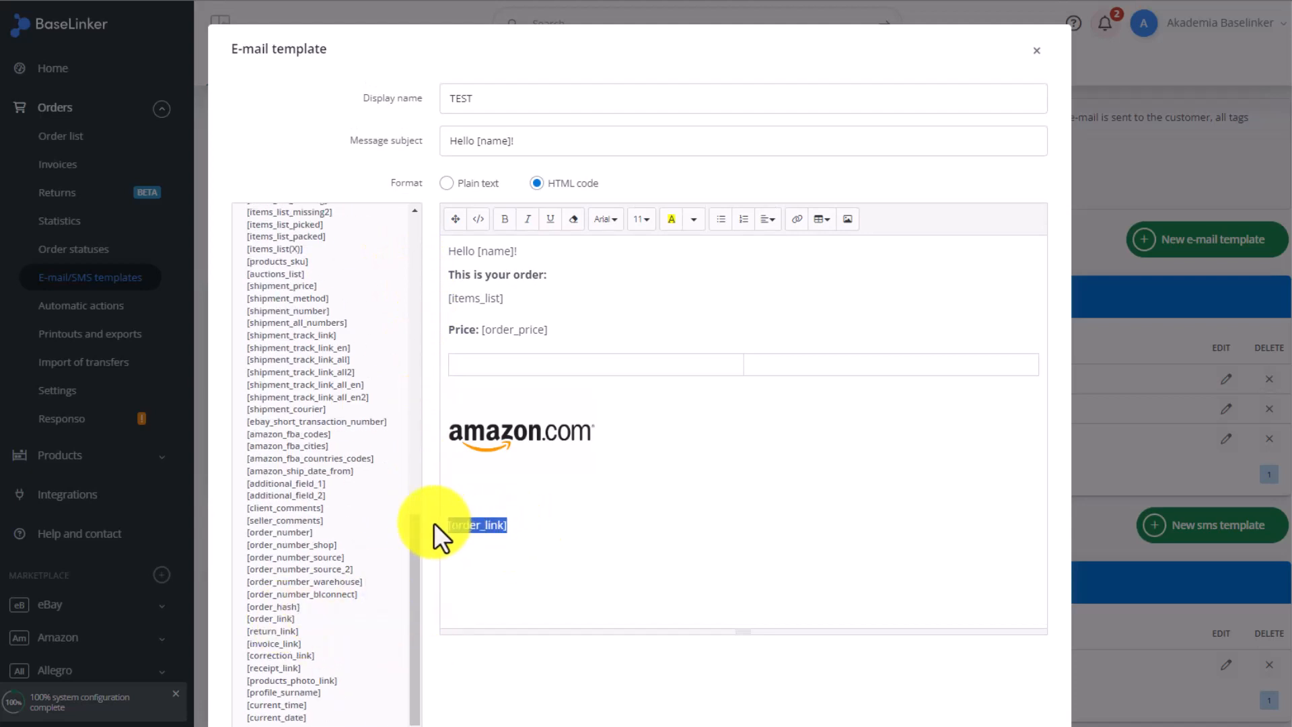
left_click(549, 222)
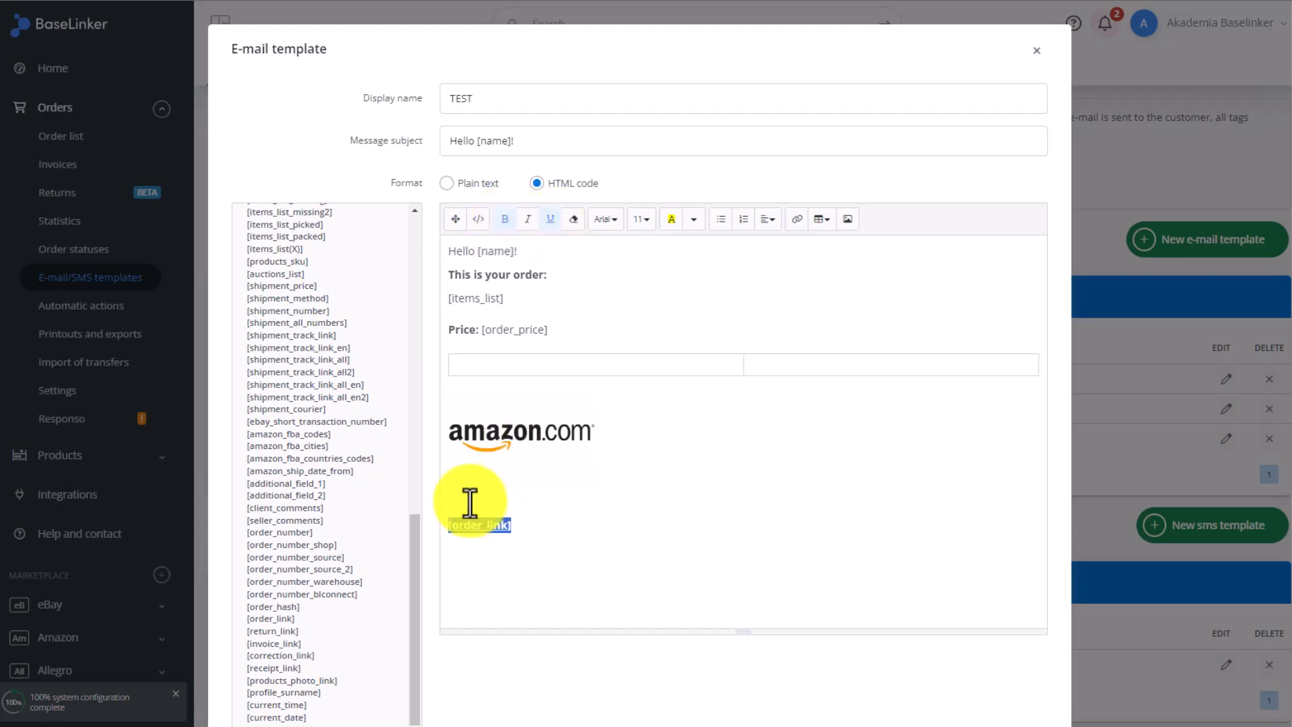
left_click(449, 517)
key("BackSpace")
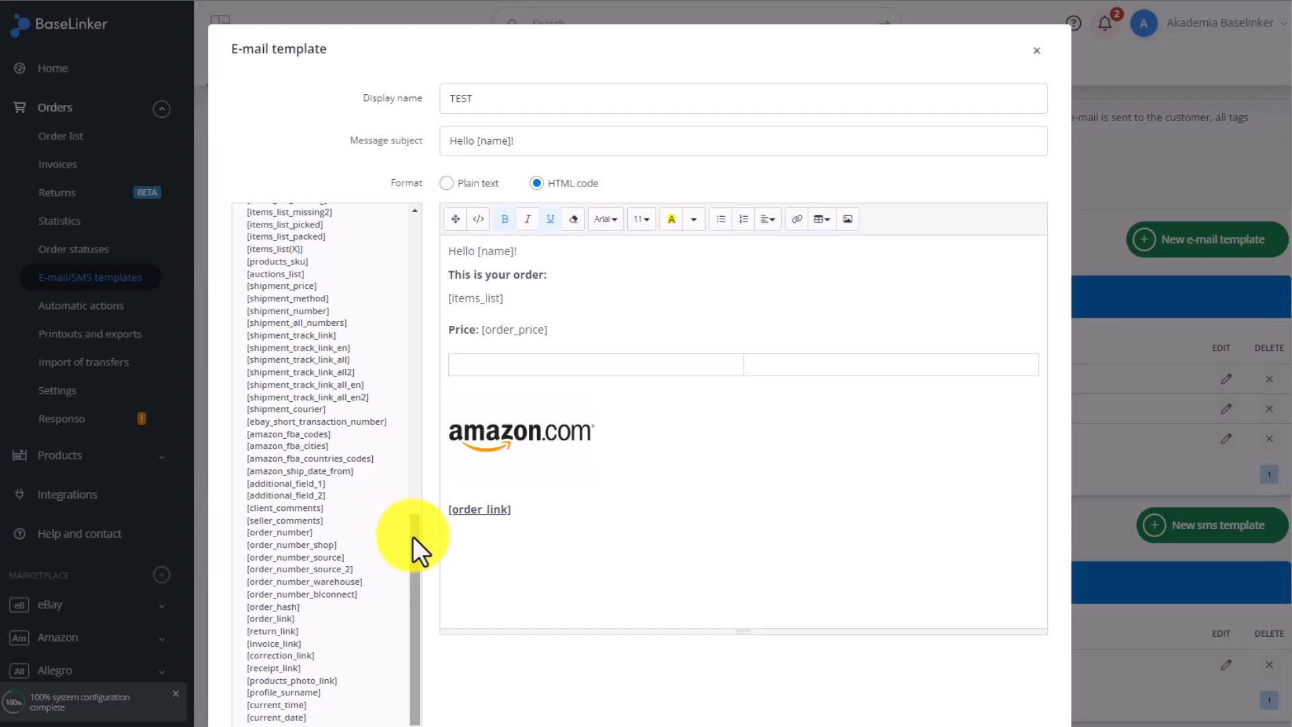
Set the template's sending e-mail account to the TEST account on smtp.gmail.com
left_click_drag(417, 539, 434, 373)
mouse_move(415, 424)
left_mouse_down()
mouse_move(414, 370)
mouse_move(415, 442)
left_mouse_up()
scroll(462, 542, "down", 7)
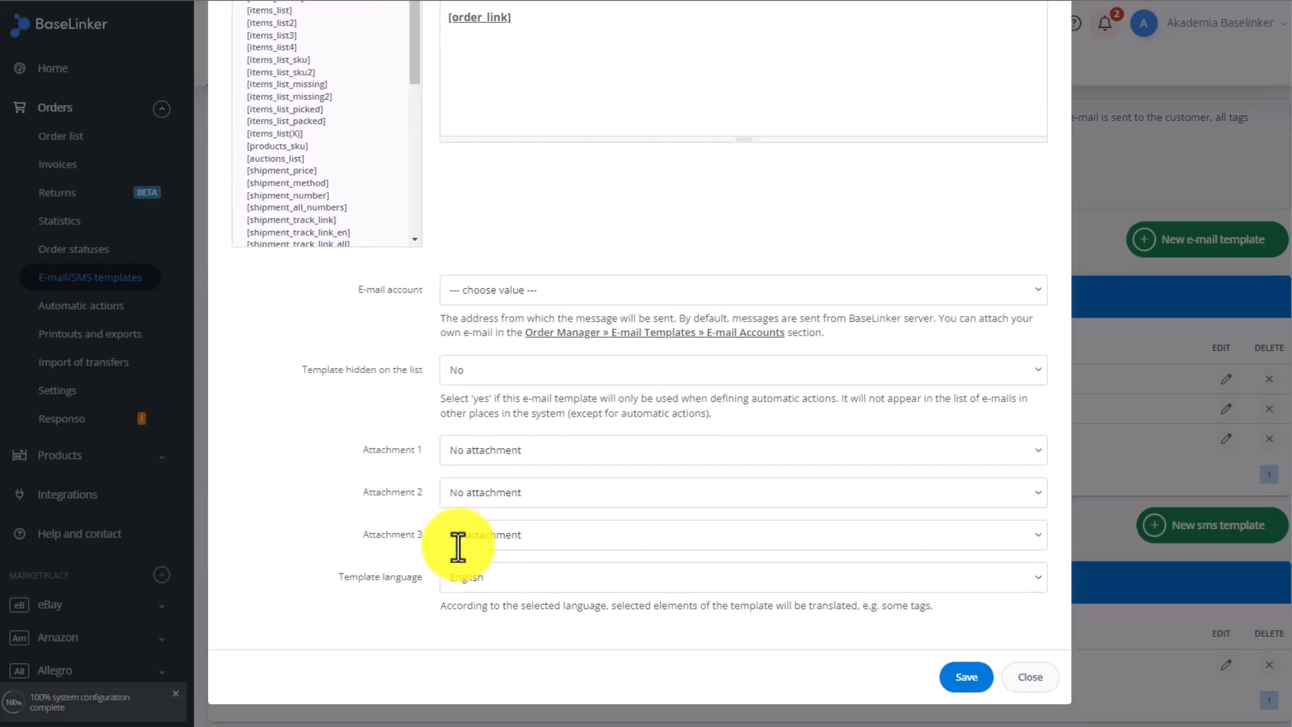
left_click(707, 288)
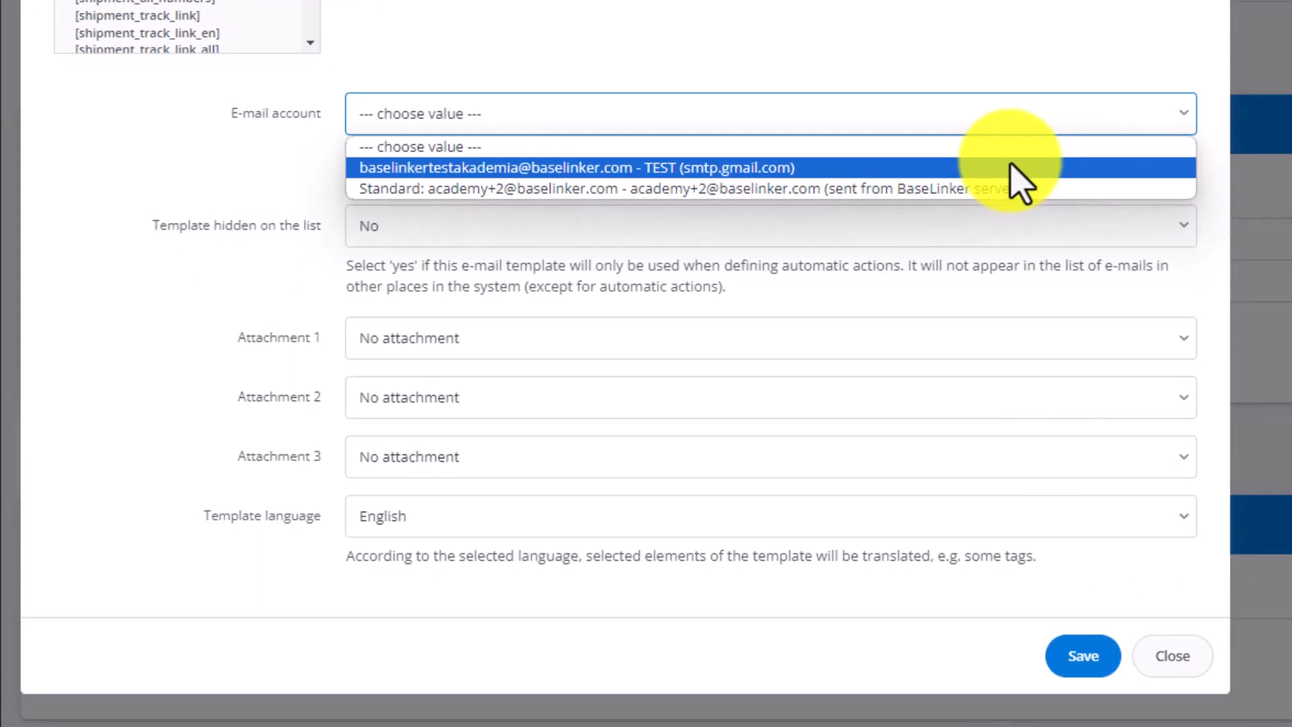
left_click(542, 167)
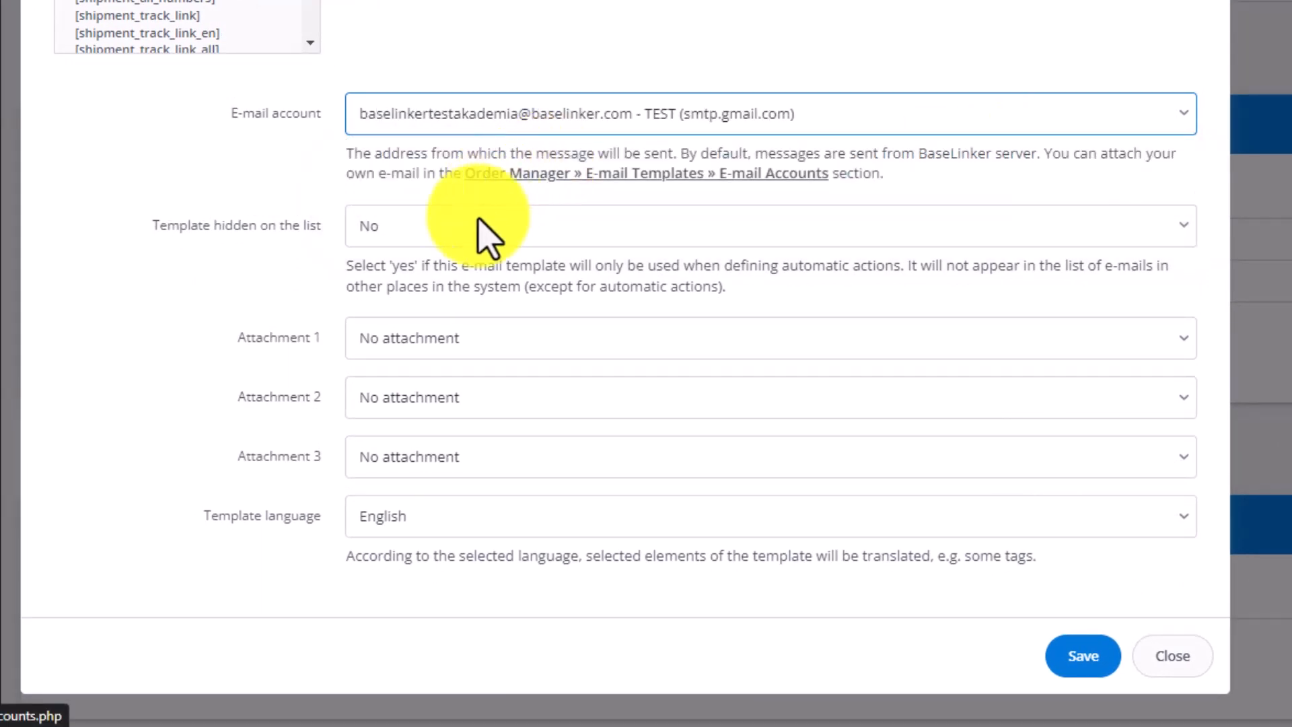
Set Attachment 1 to an invoice/document, file or selected printout, keeping Invoice [PDF] as the printout
left_click(615, 344)
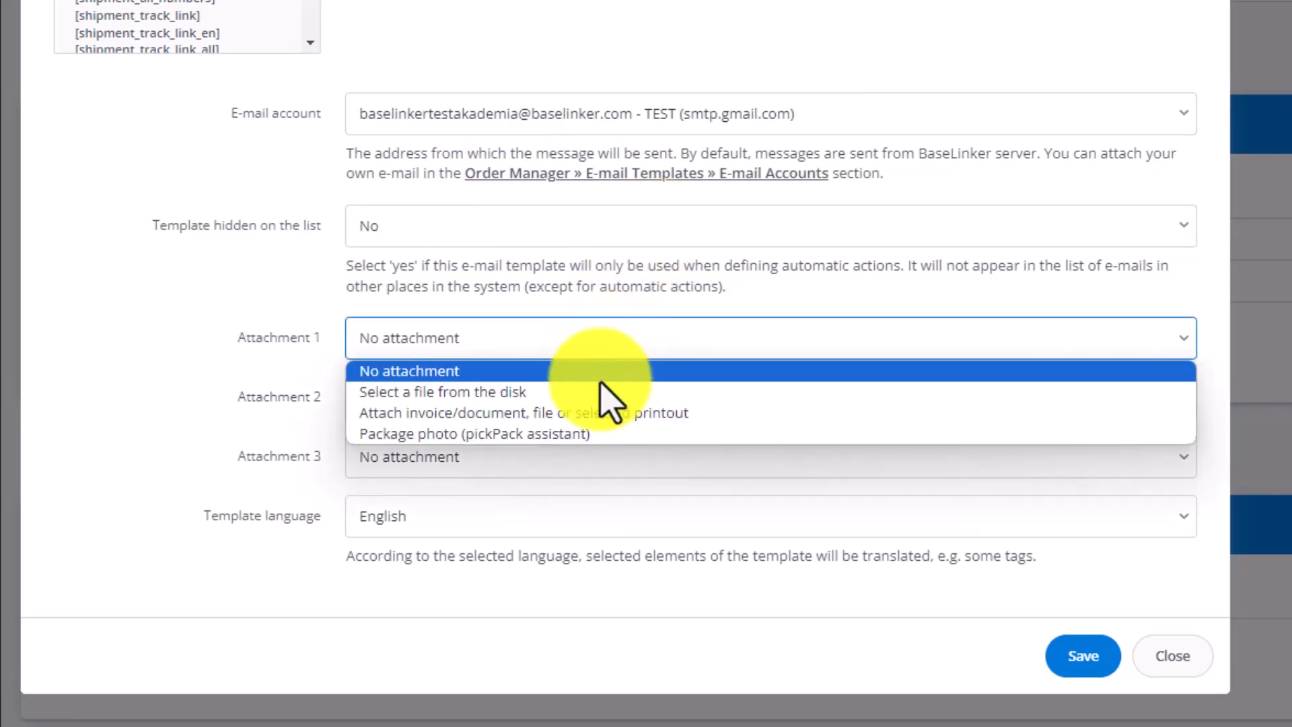
left_click(718, 412)
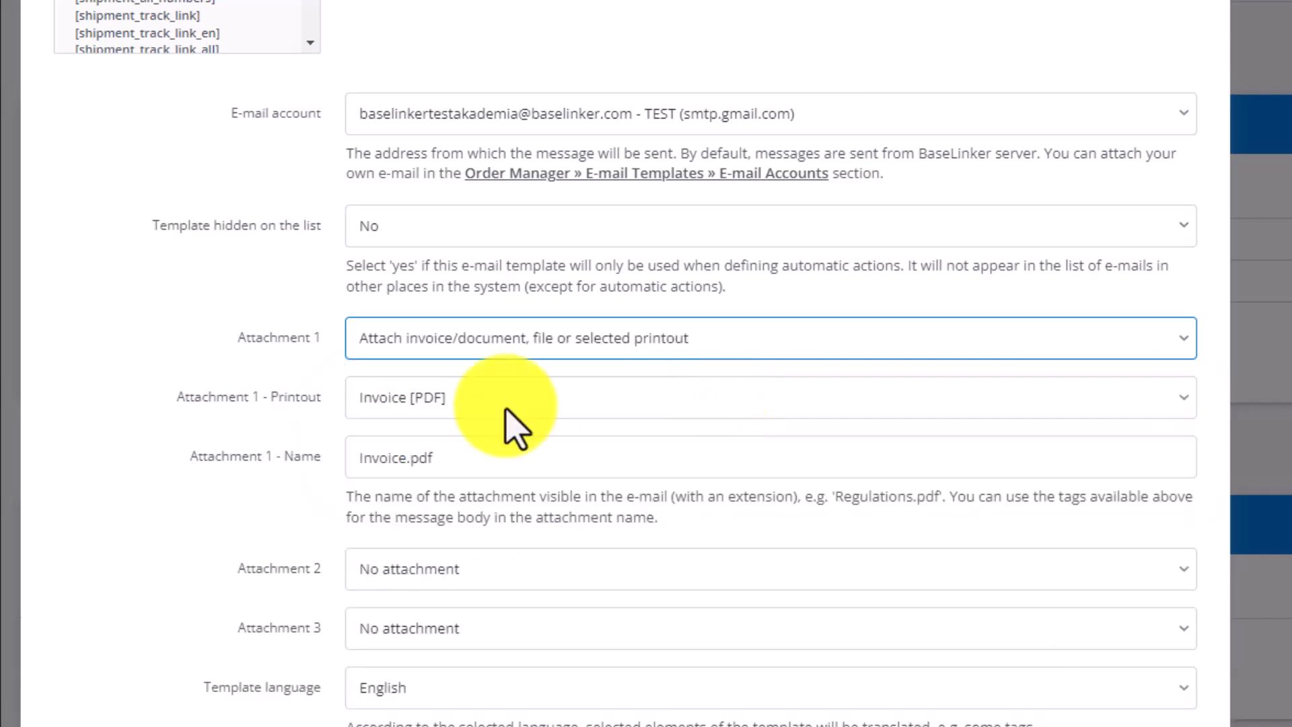
scroll(207, 417, "down", 3)
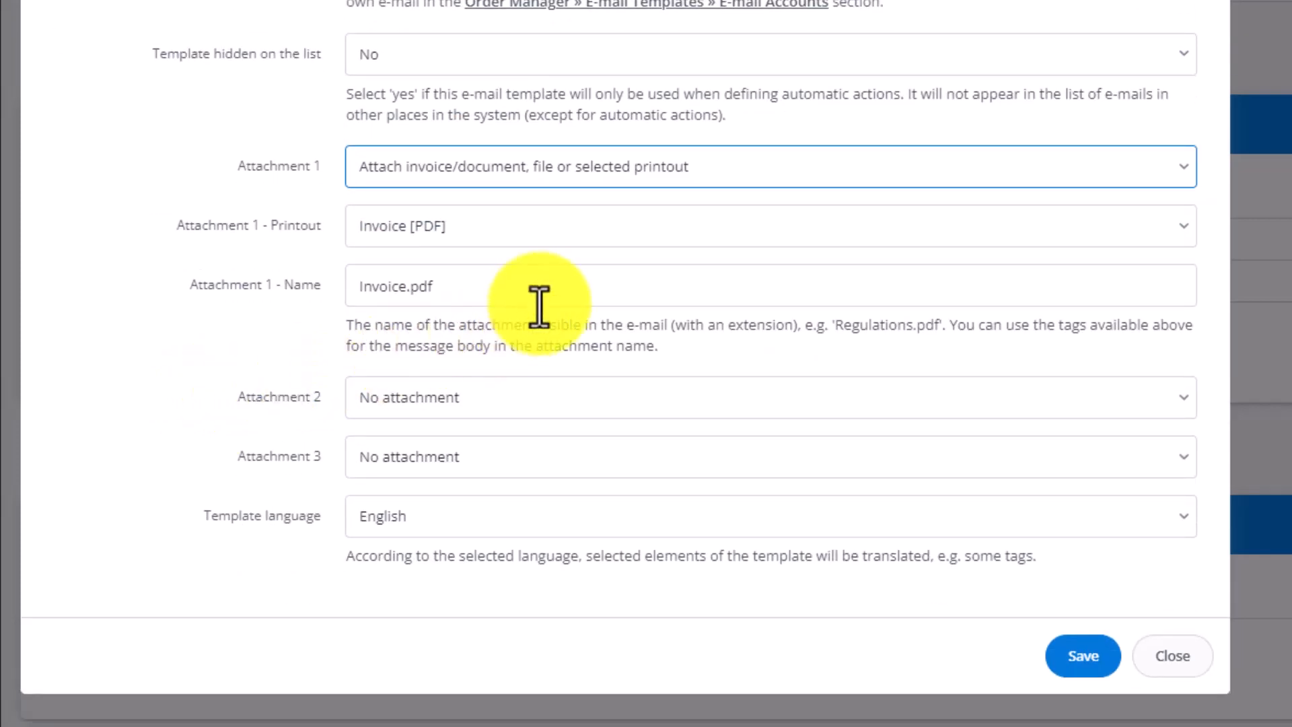
left_click(595, 227)
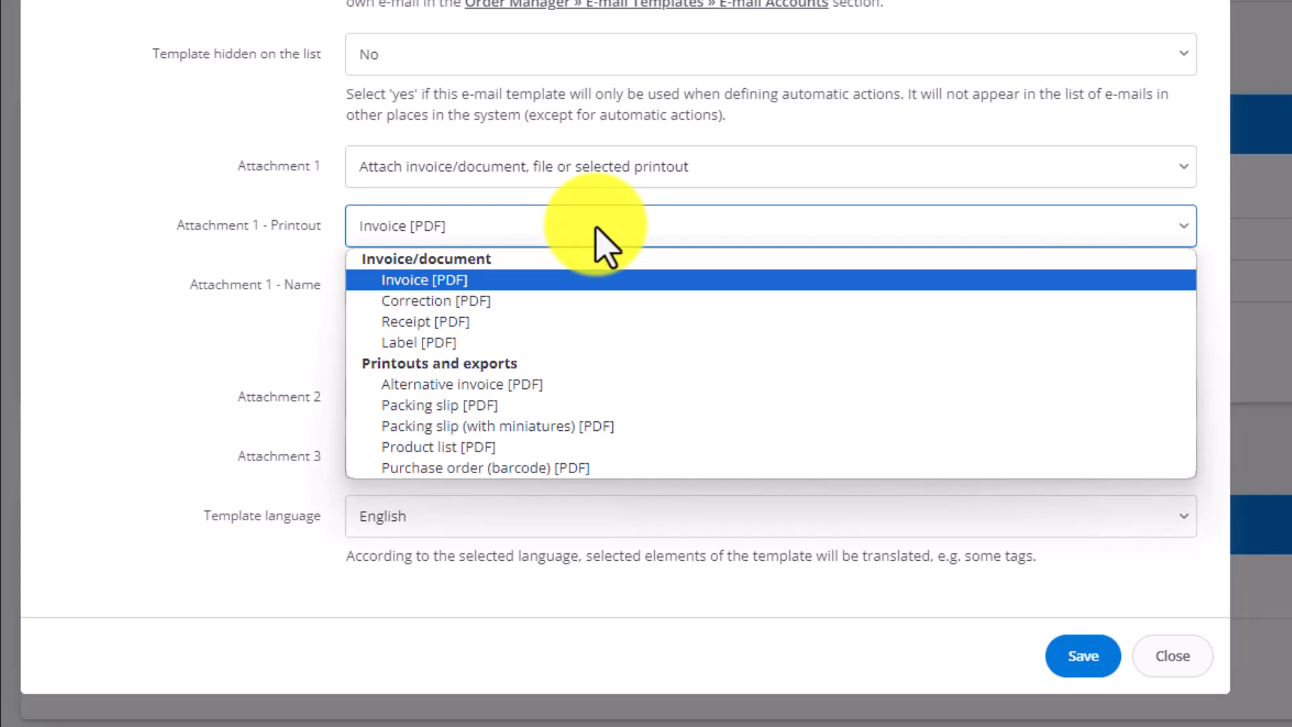
left_click(595, 229)
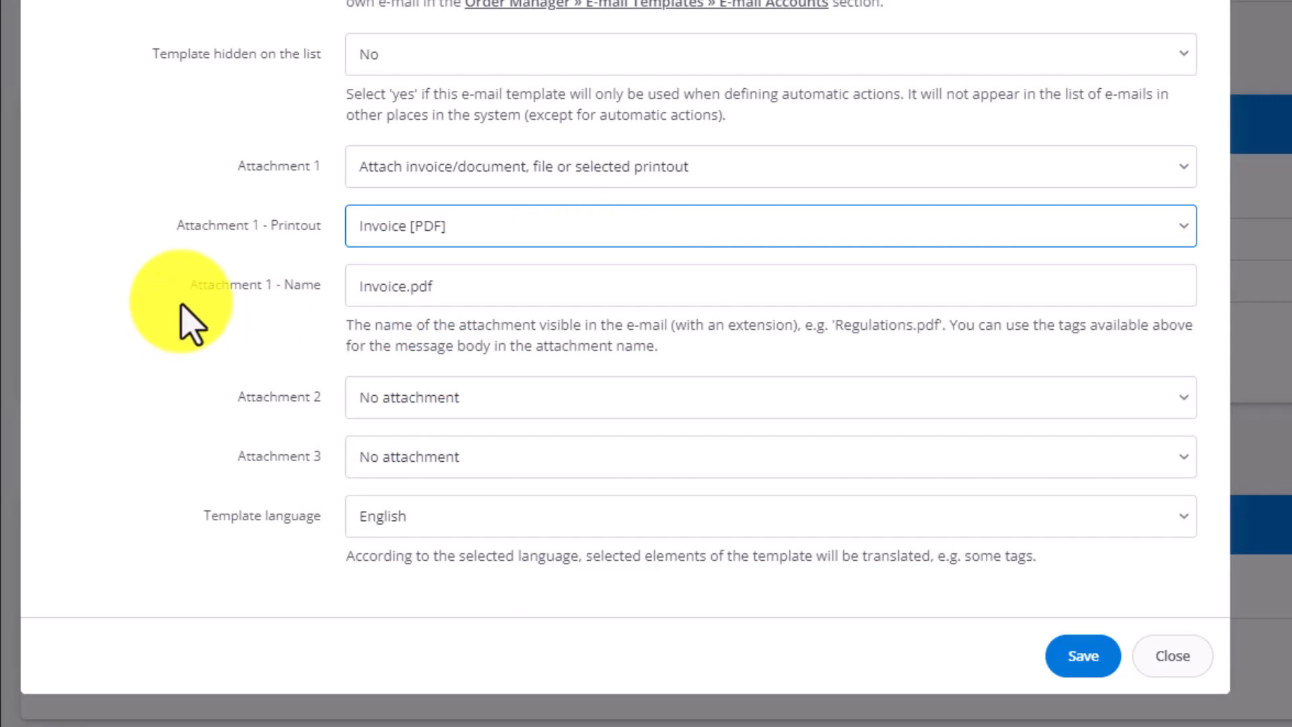
Set Attachment 2 to an invoice/document, file or selected printout, with Receipt [PDF] as the printout
left_click(498, 394)
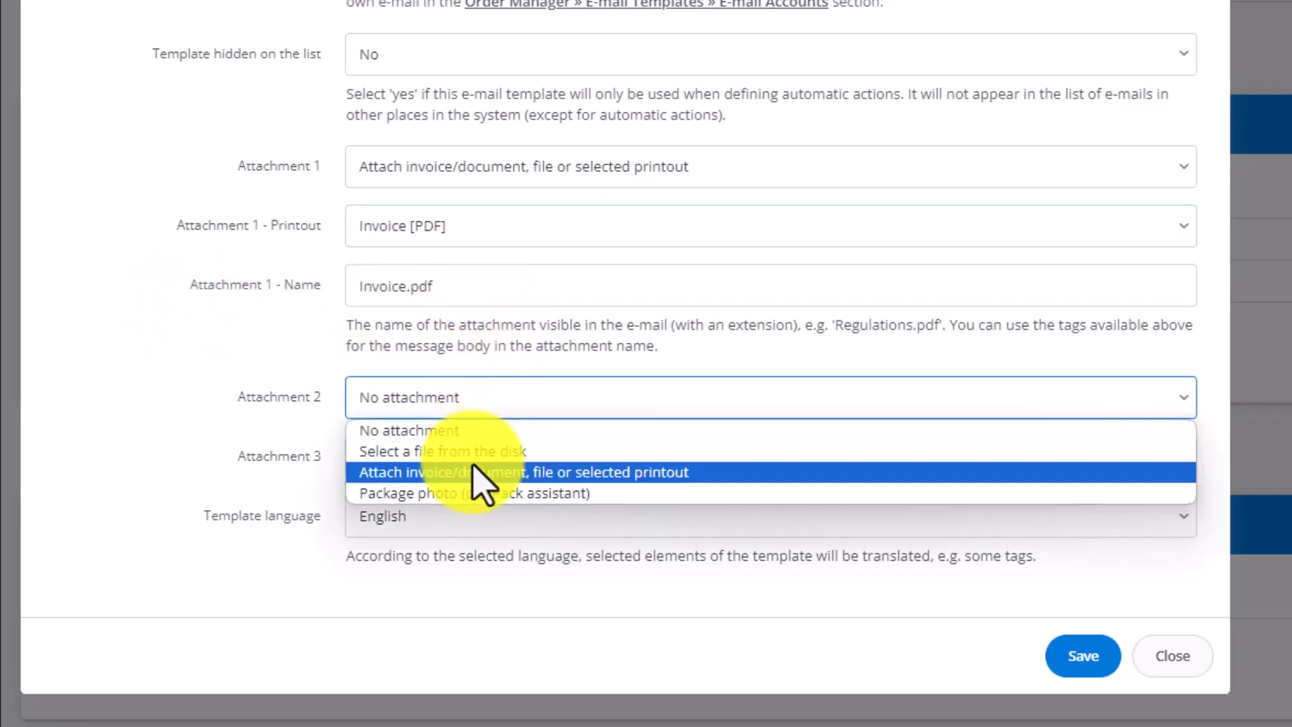
left_click(477, 472)
scroll(188, 323, "down", 3)
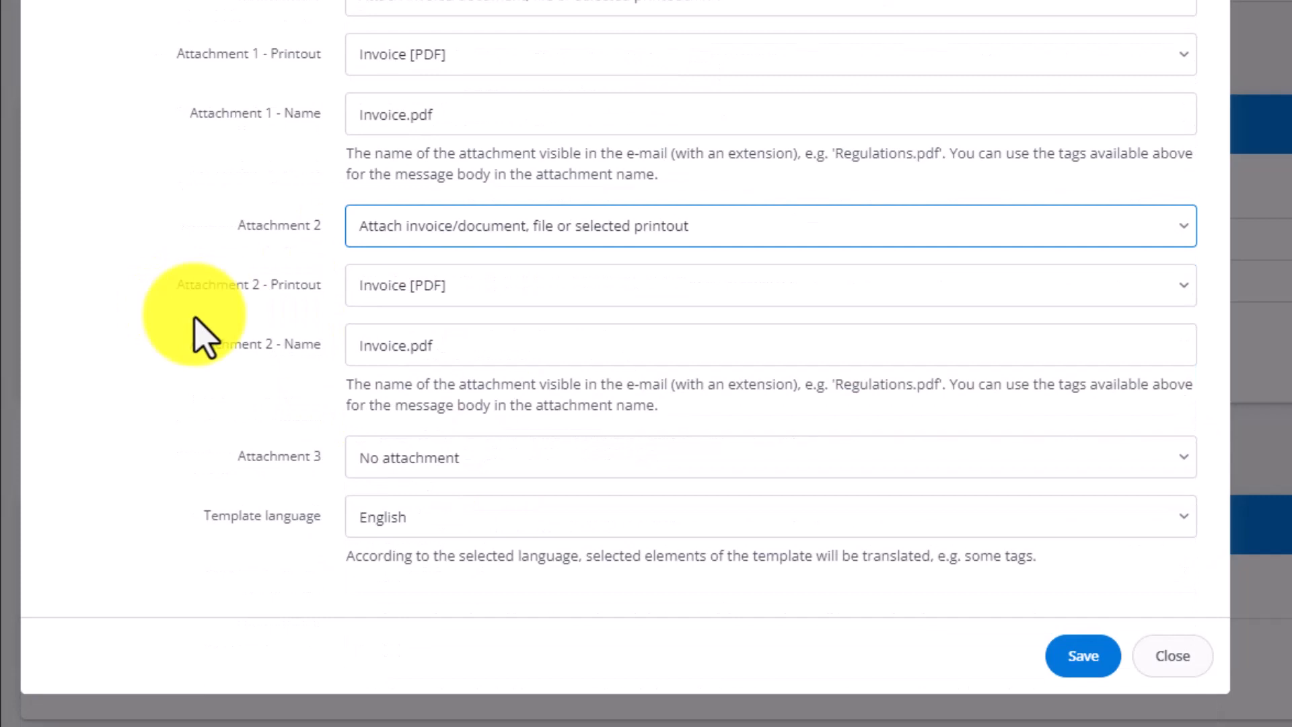
left_click(474, 295)
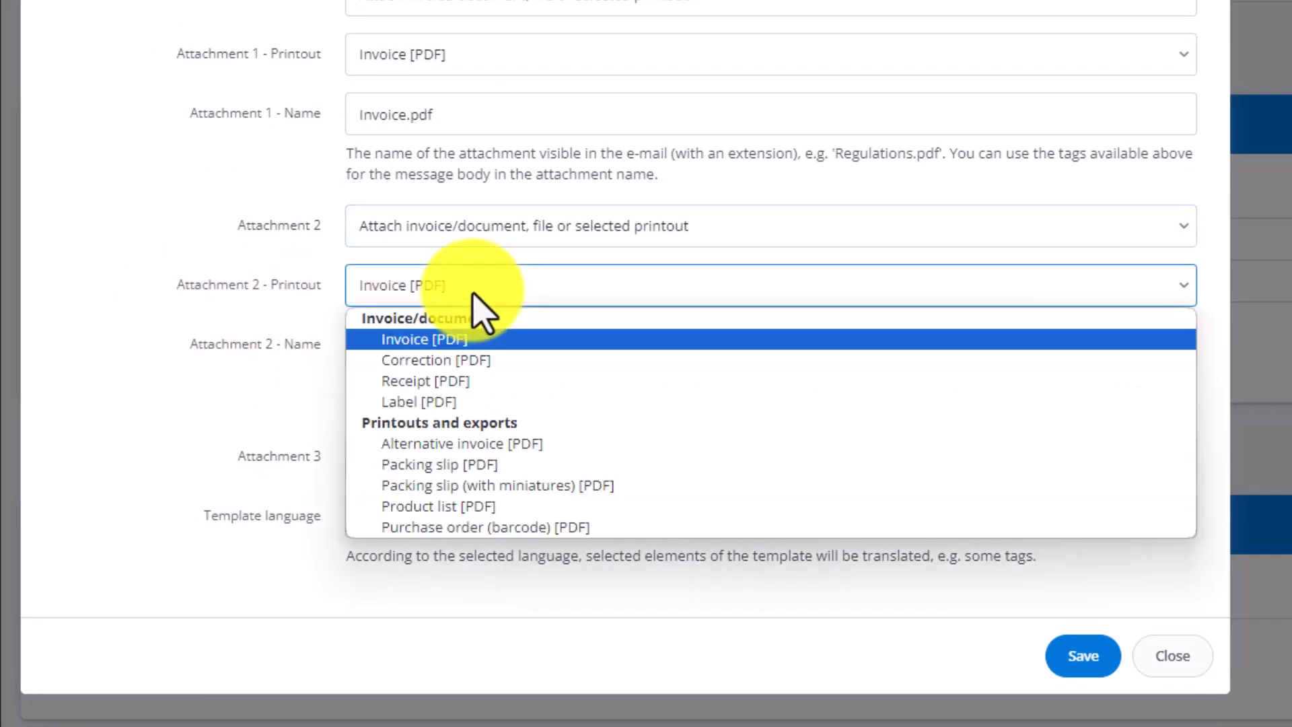
left_click(457, 380)
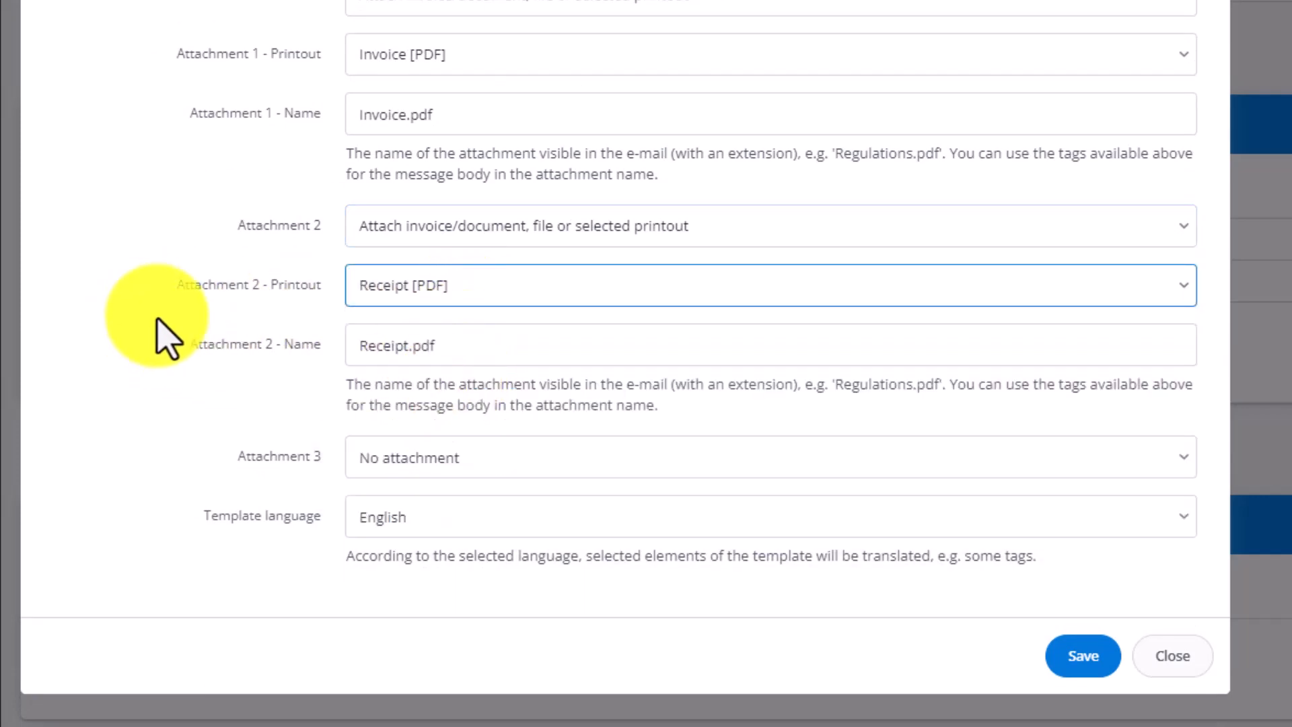
Set Attachment 3 to a file selected from the disk and review the other attachment types offered for it
left_click(421, 455)
left_click(446, 463)
left_click(457, 471)
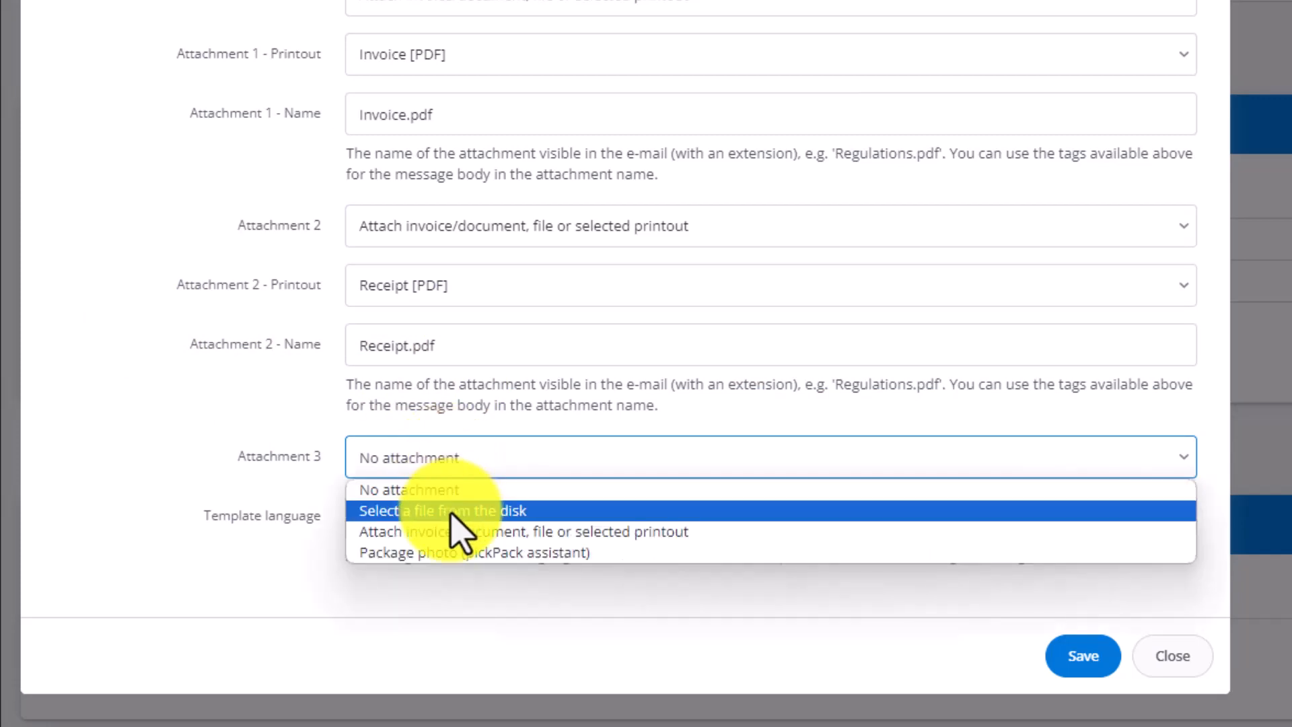
left_click(451, 511)
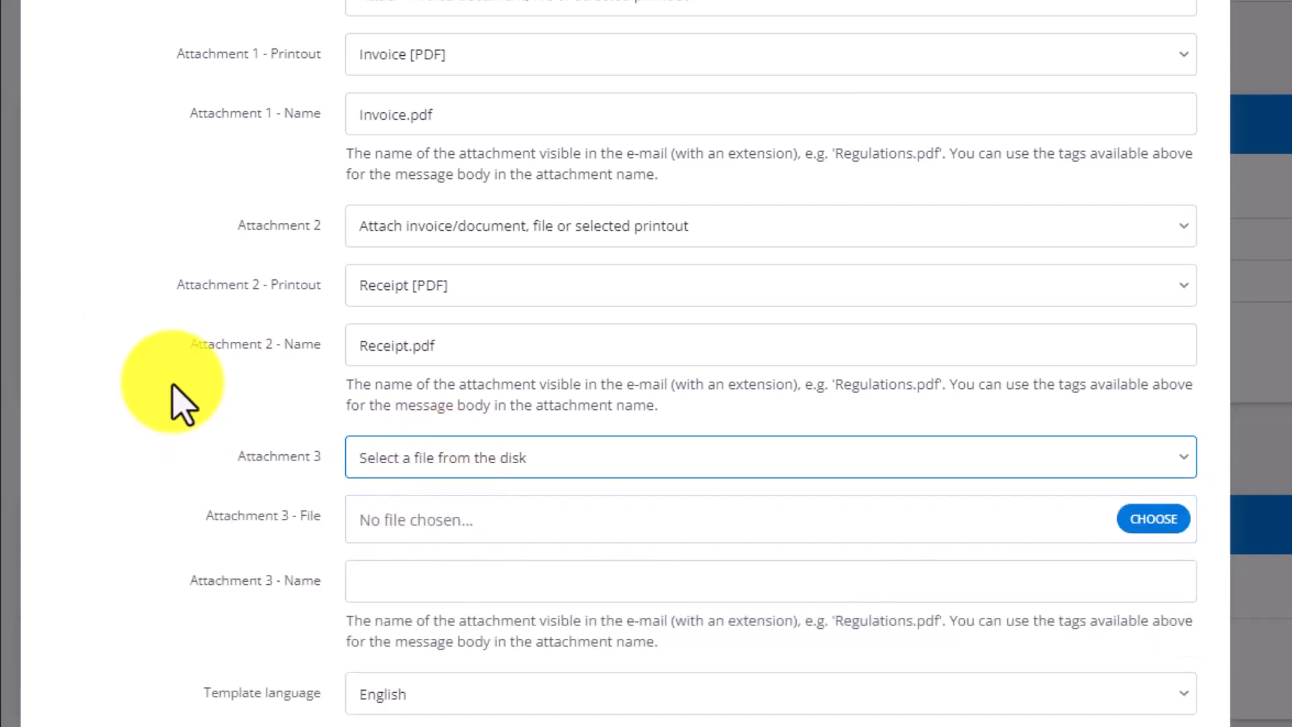
scroll(182, 404, "down", 3)
left_click(502, 272)
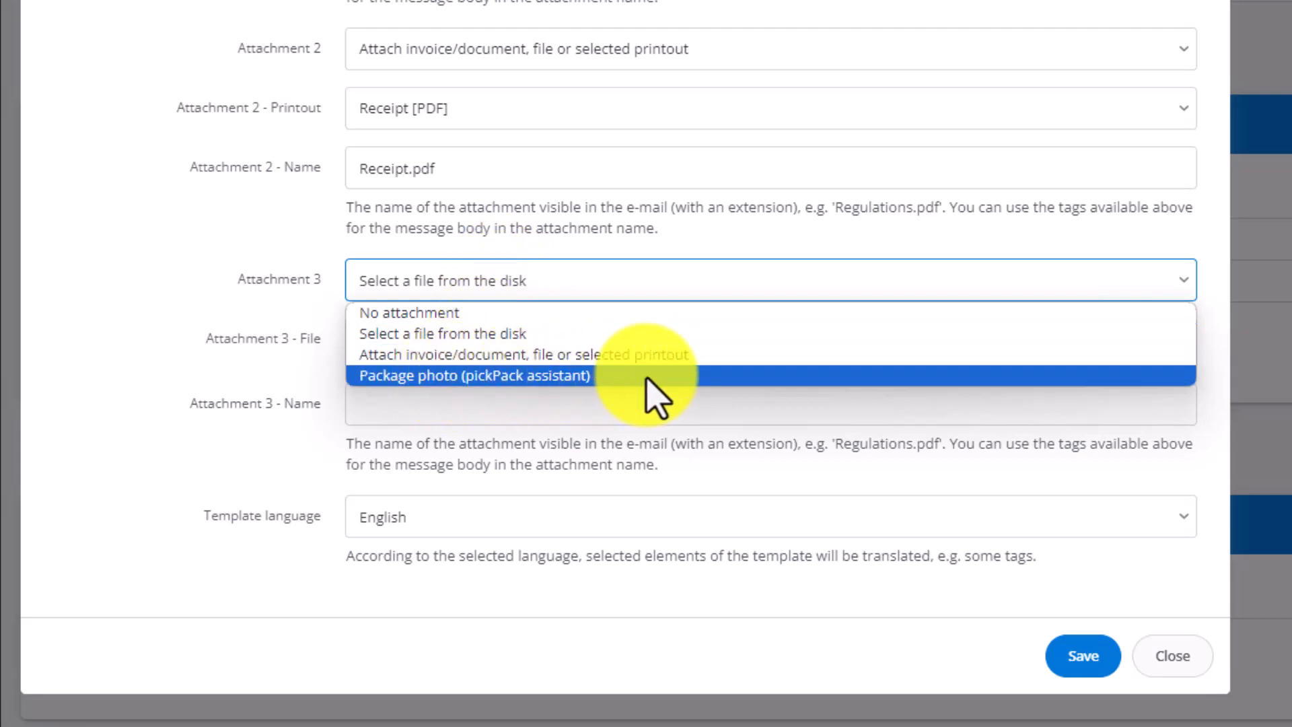
left_click(225, 335)
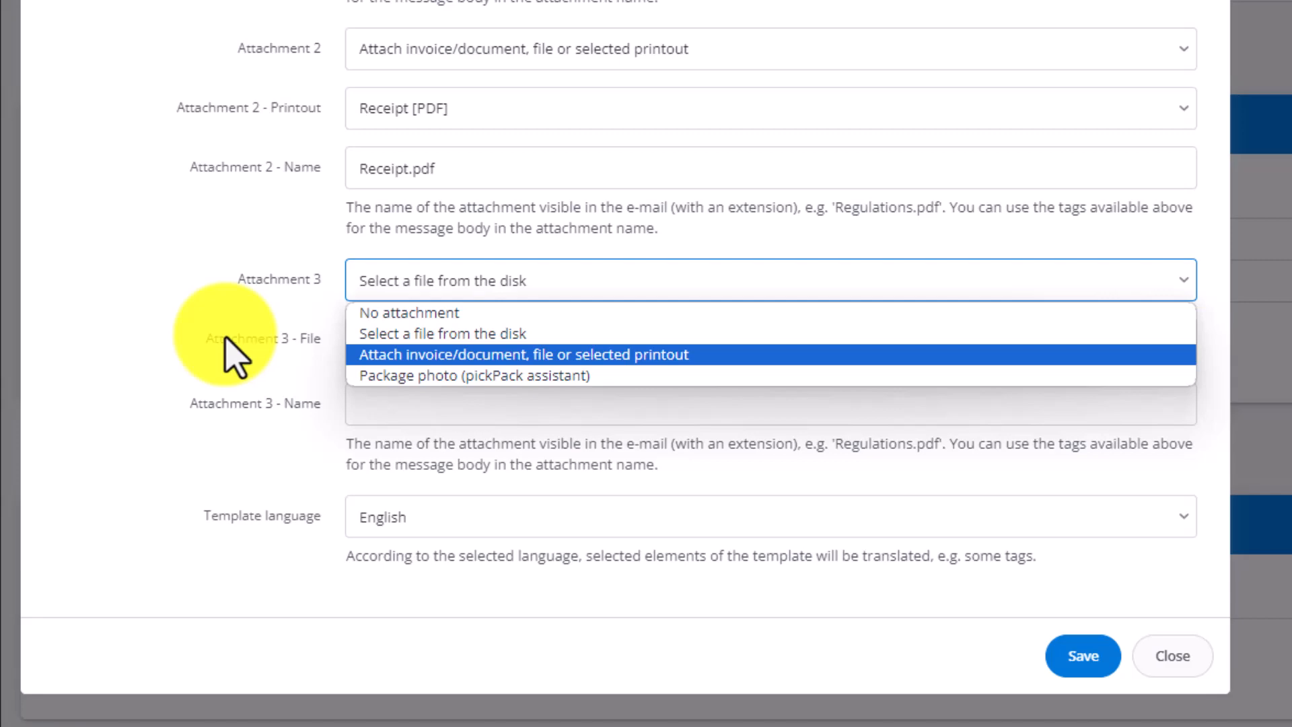
left_click(229, 357)
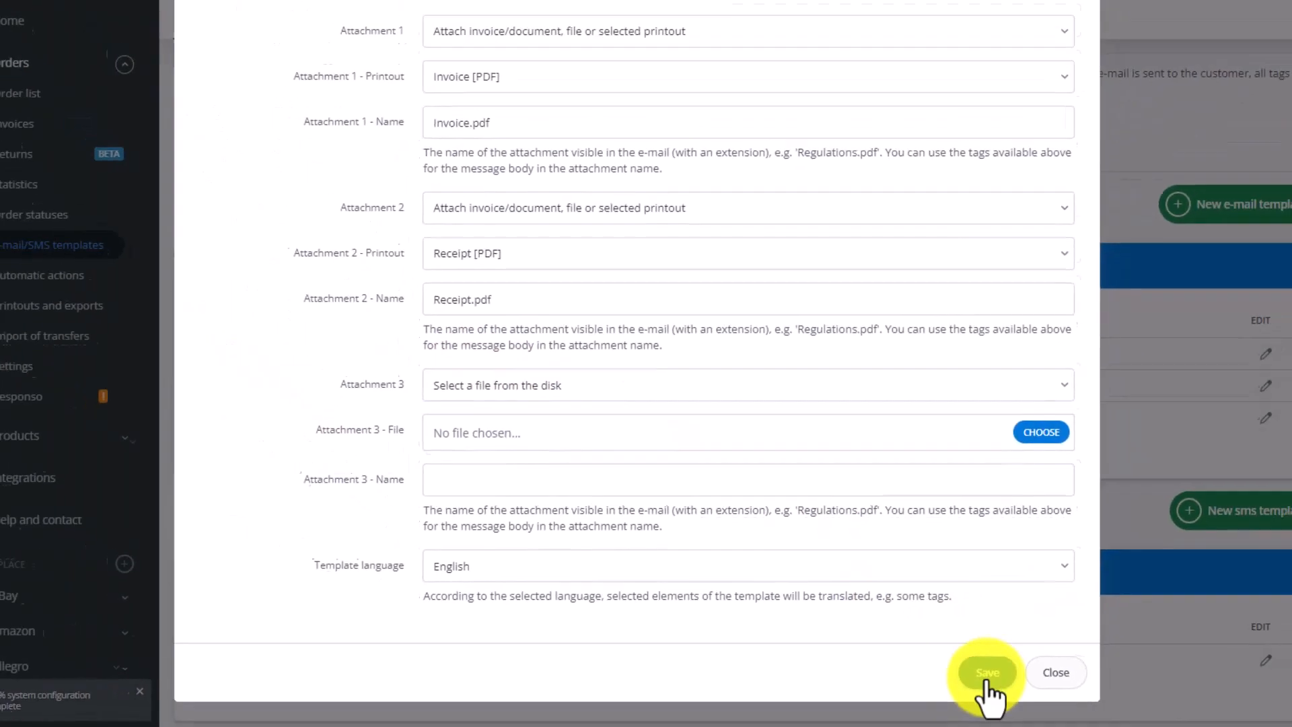
Save the TEST e-mail template and close its editing window
left_click(987, 673)
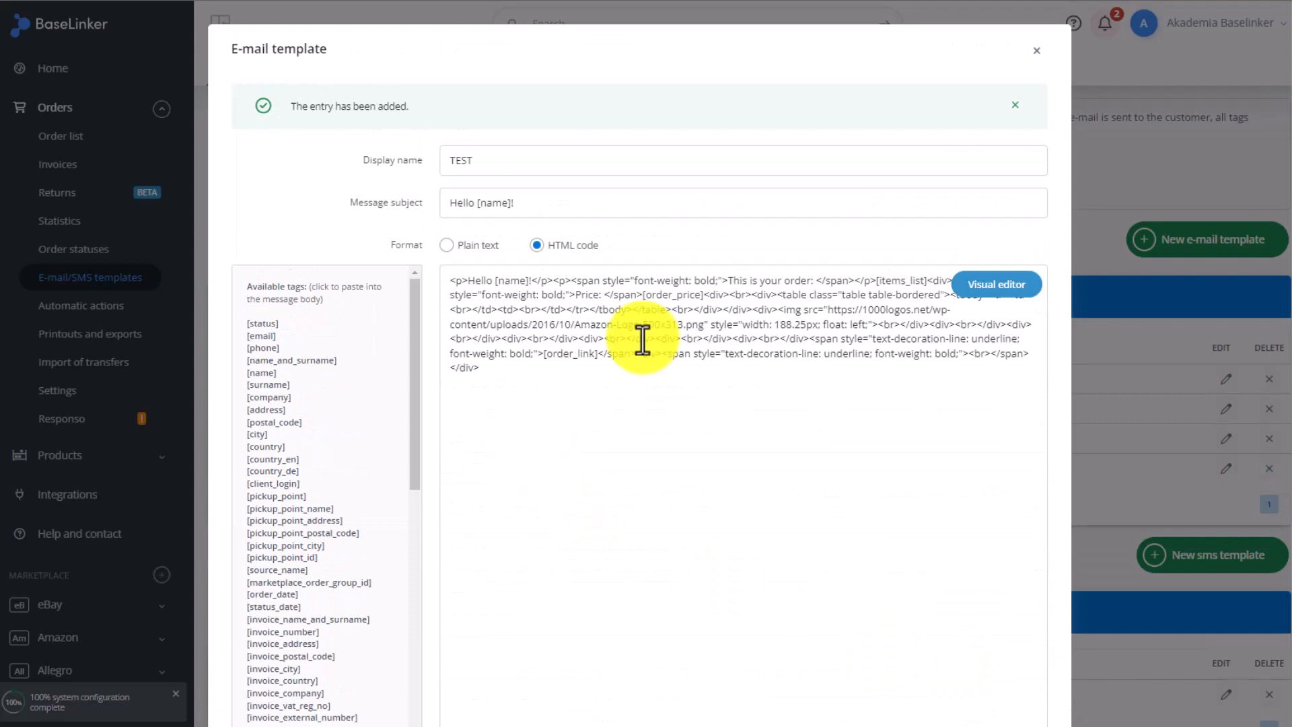
left_click(1035, 52)
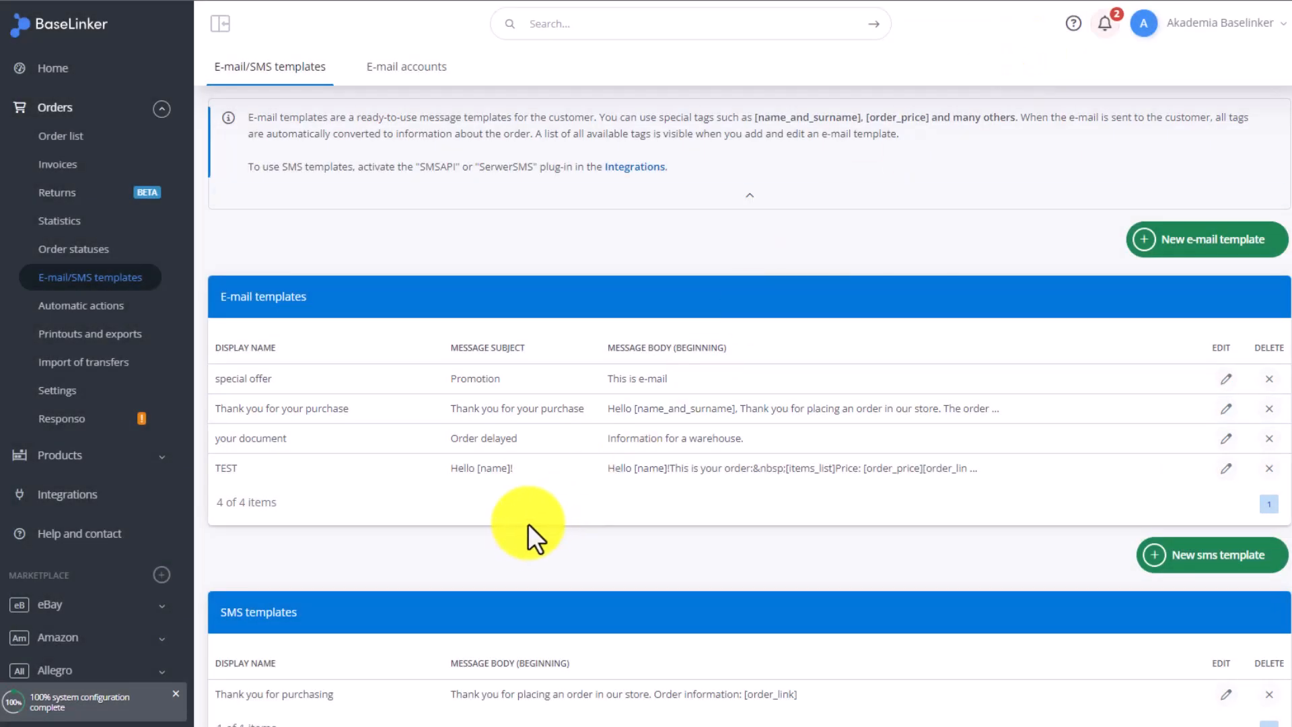
Go to the order list, mark the first order and show the message templates that can be sent for it
left_click(111, 136)
left_click(362, 217)
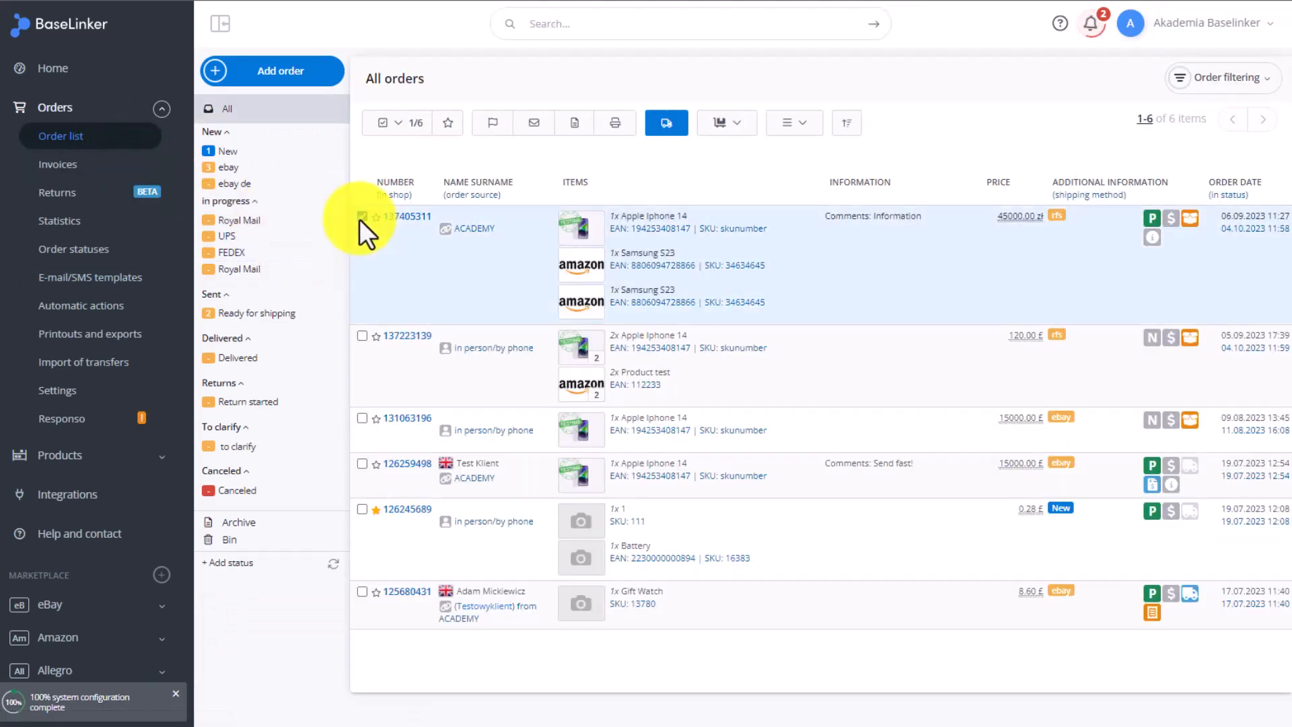
left_click(542, 125)
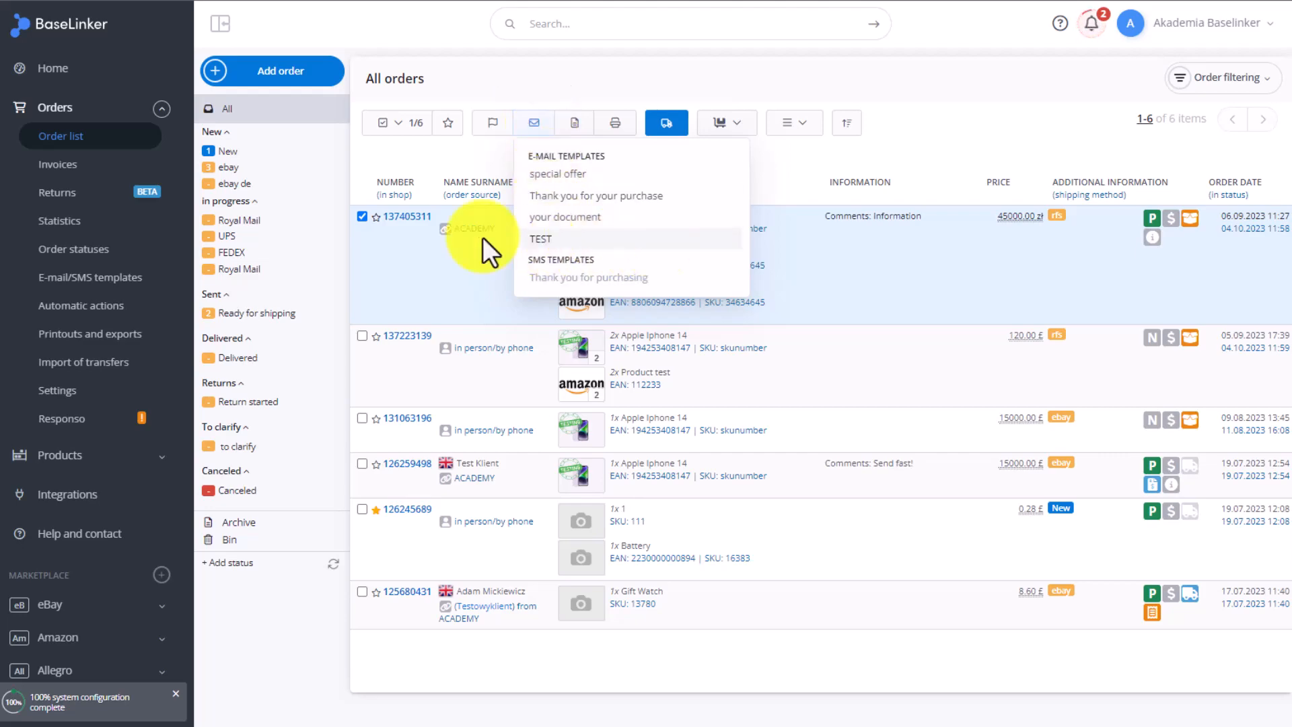
Open the first order's details and start a new message to the customer in its message exchange section
left_click(406, 217)
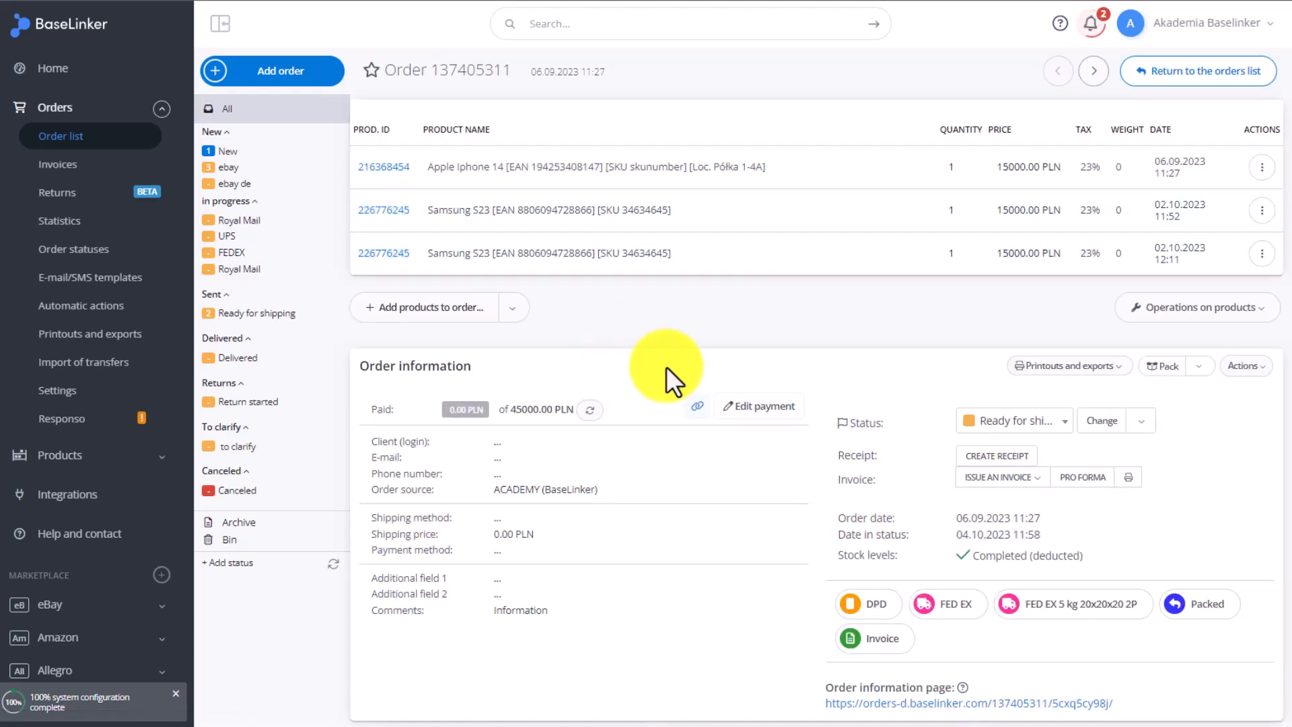
scroll(666, 366, "down", 9)
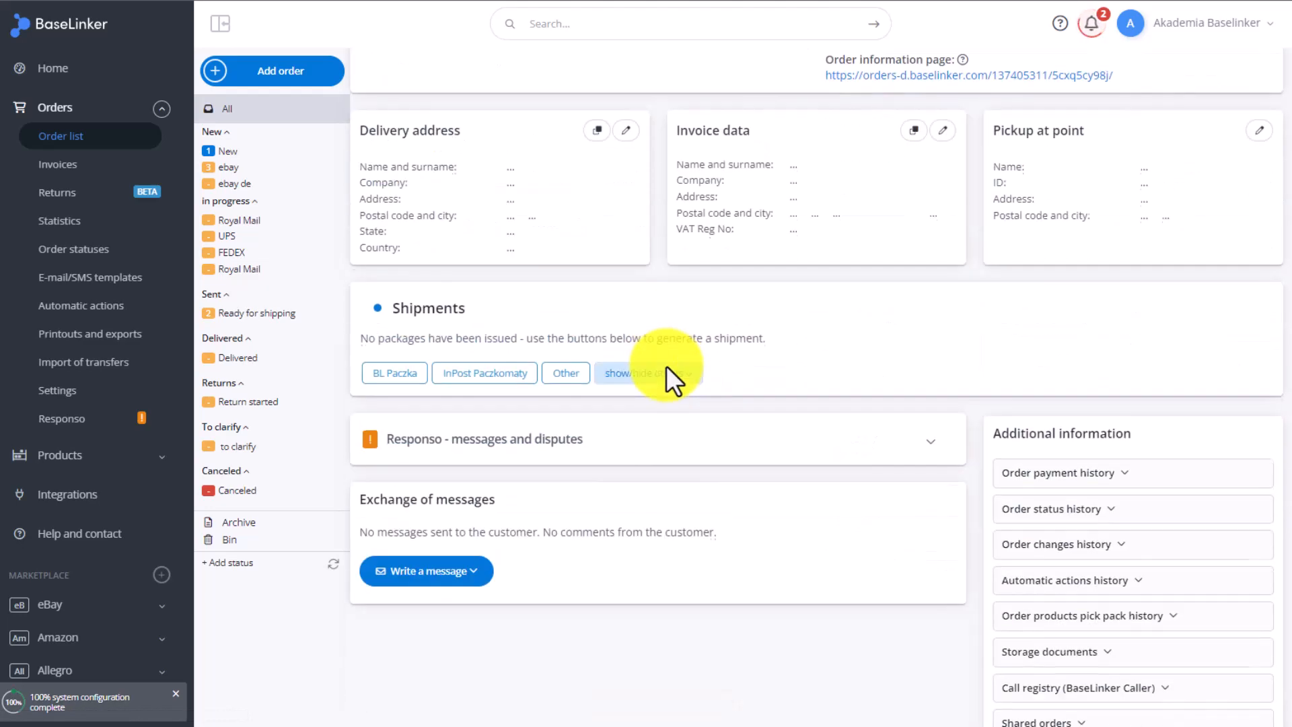
left_click(478, 580)
scroll(512, 511, "down", 2)
scroll(548, 472, "down", 3)
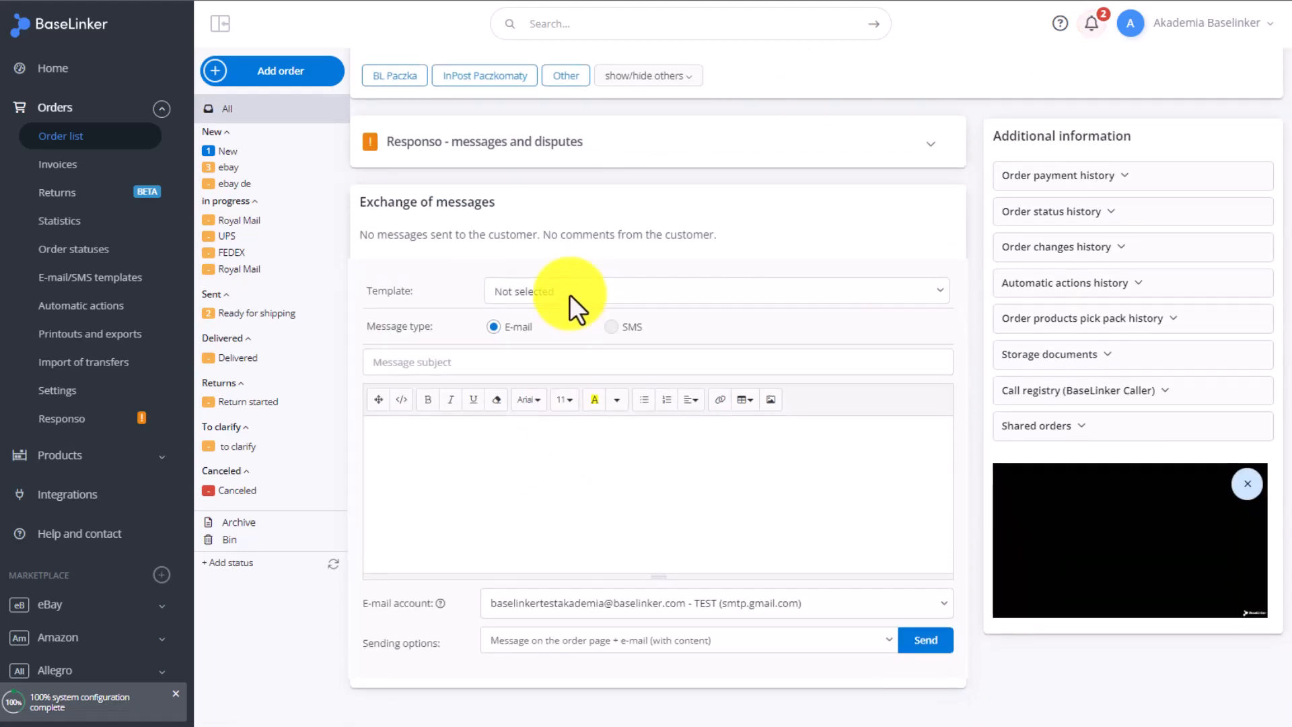
Apply the TEST e-mail template to the customer message and review its filled-in content
left_click(569, 293)
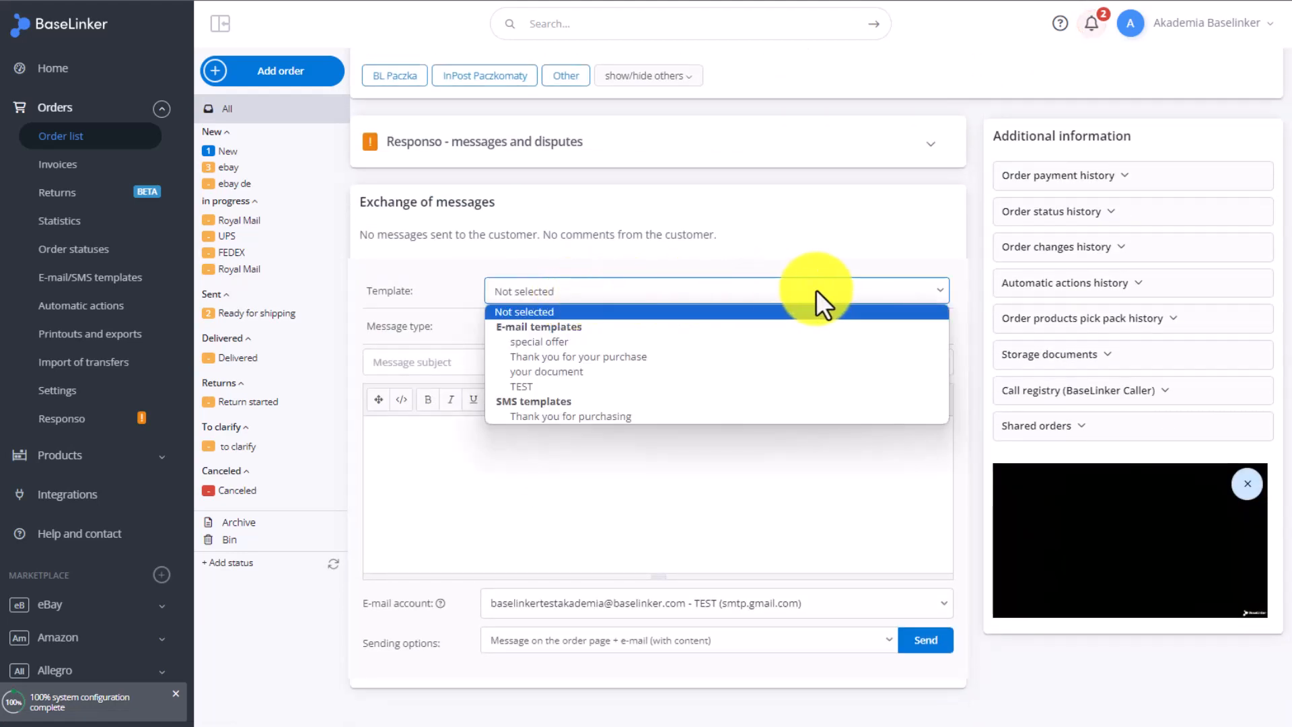
left_click(626, 387)
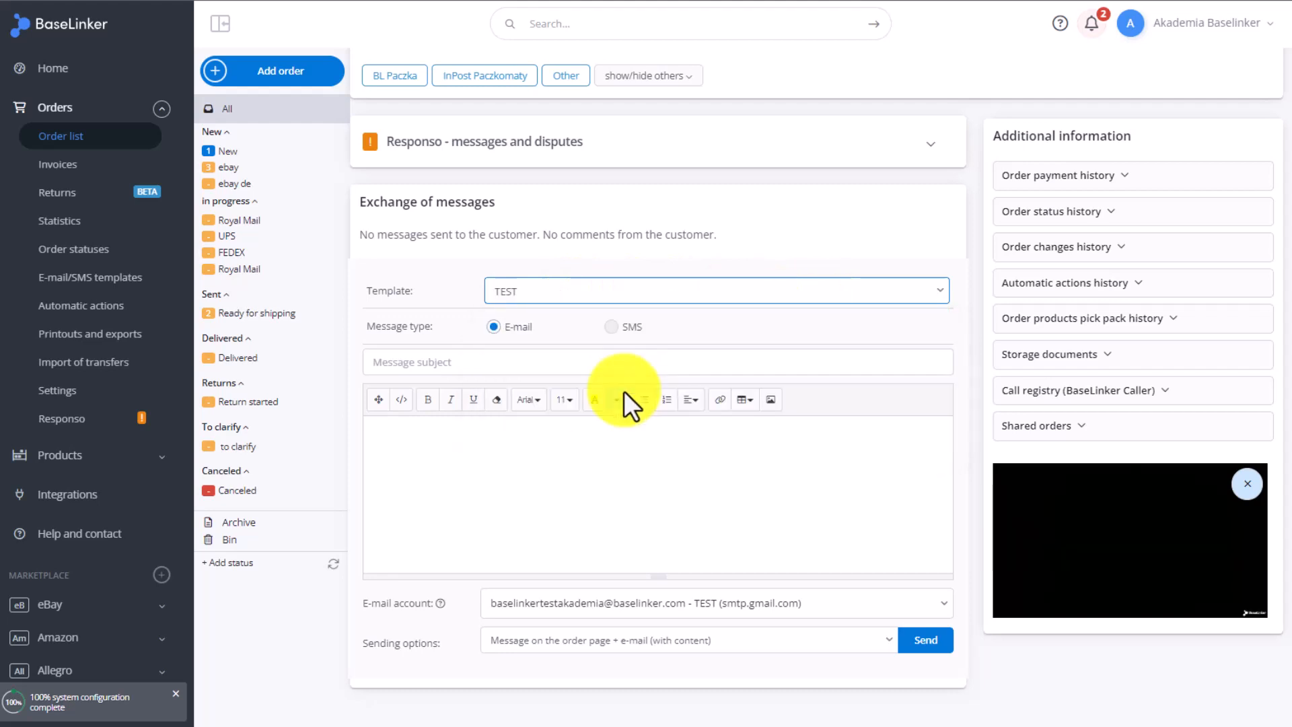
scroll(666, 450, "down", 5)
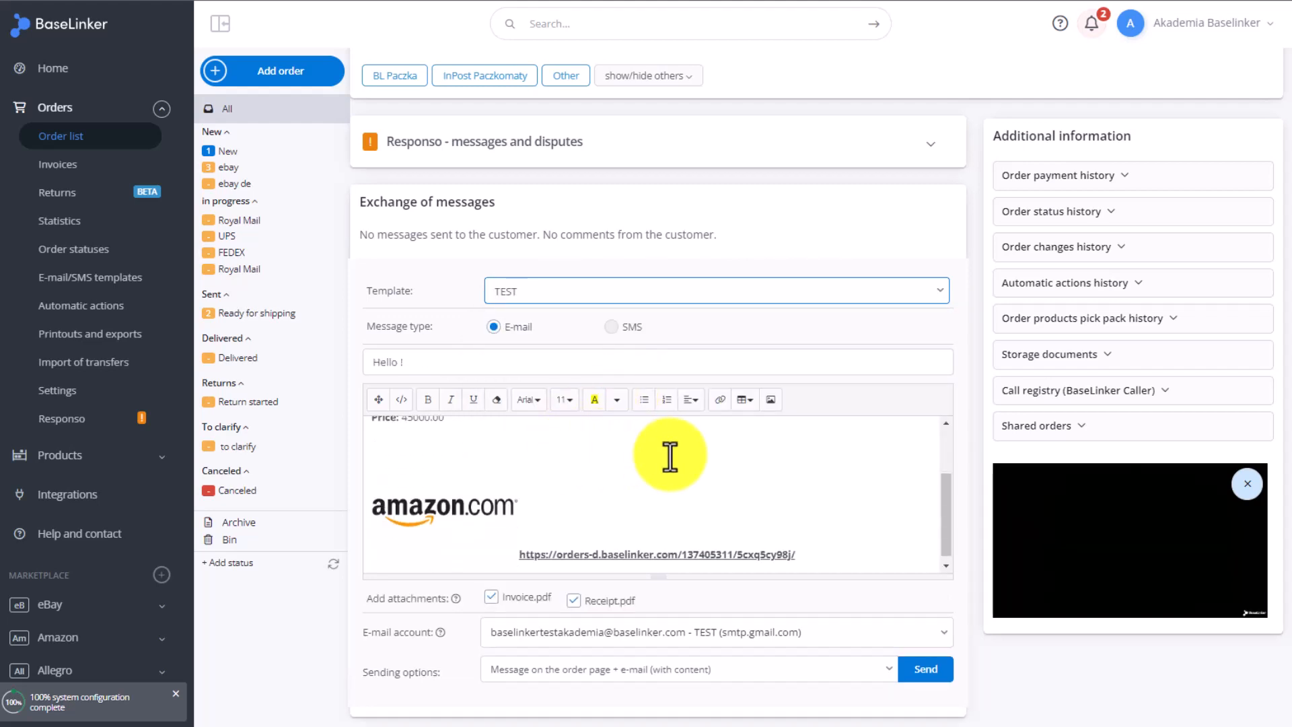
scroll(669, 440, "up", 5)
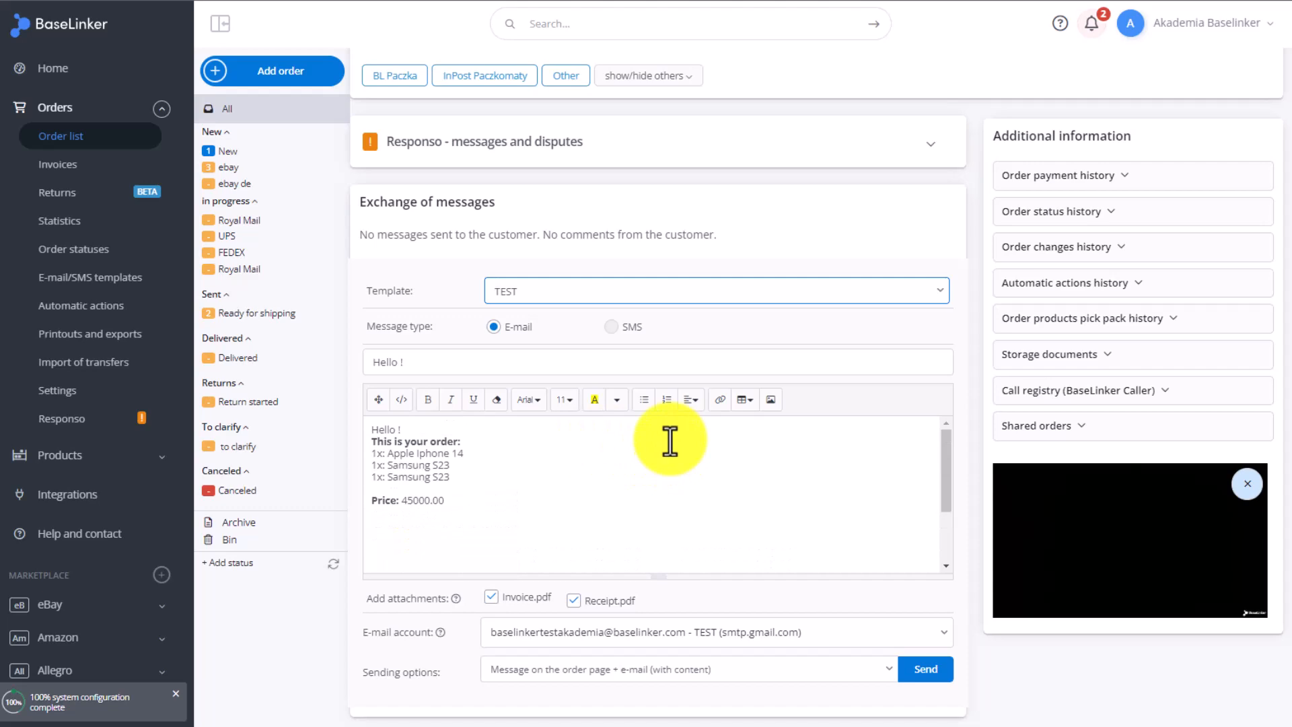
Go to the automatic actions and add a new one triggered by the event "Status has been set"
left_click(105, 309)
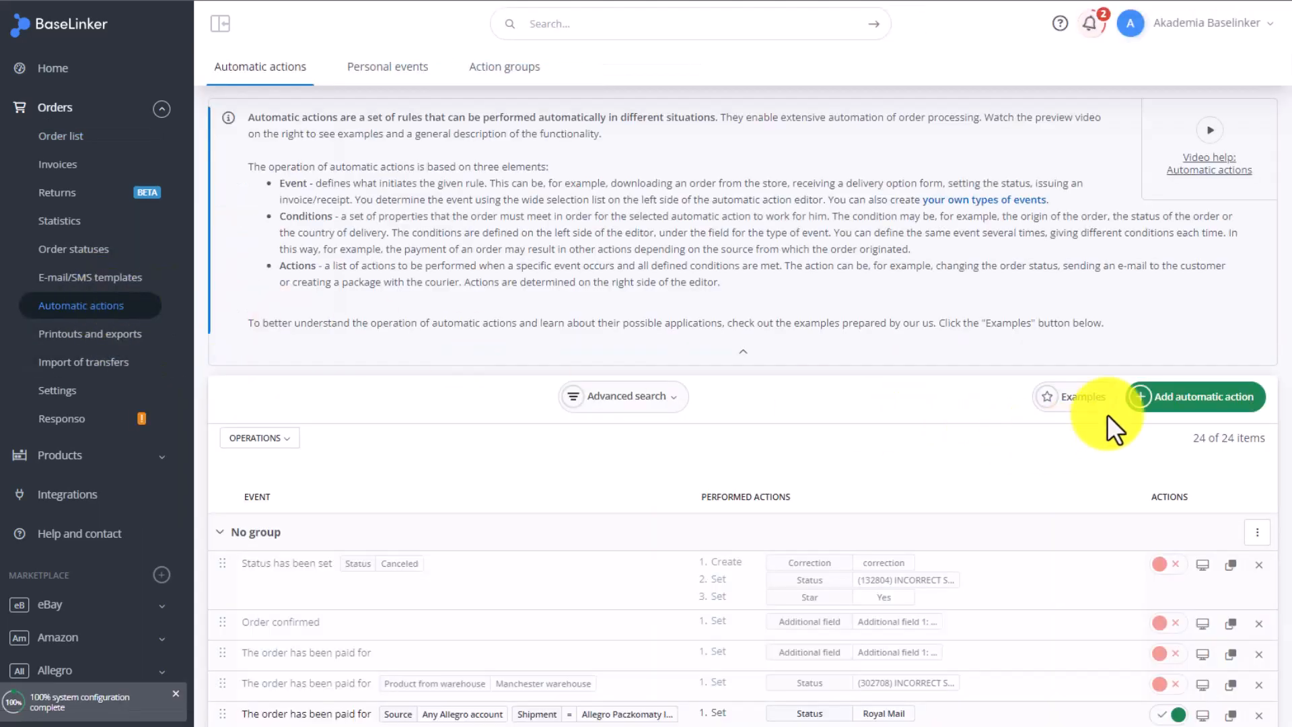
left_click(1183, 397)
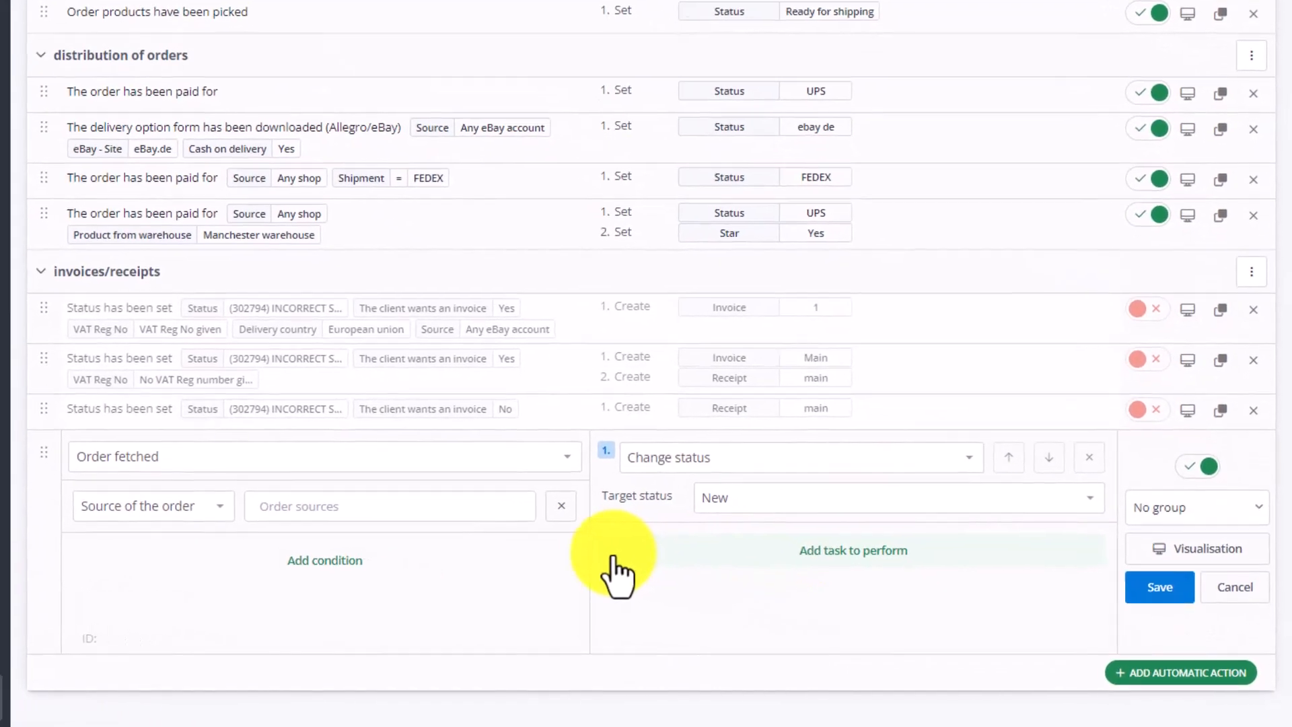
left_click(532, 462)
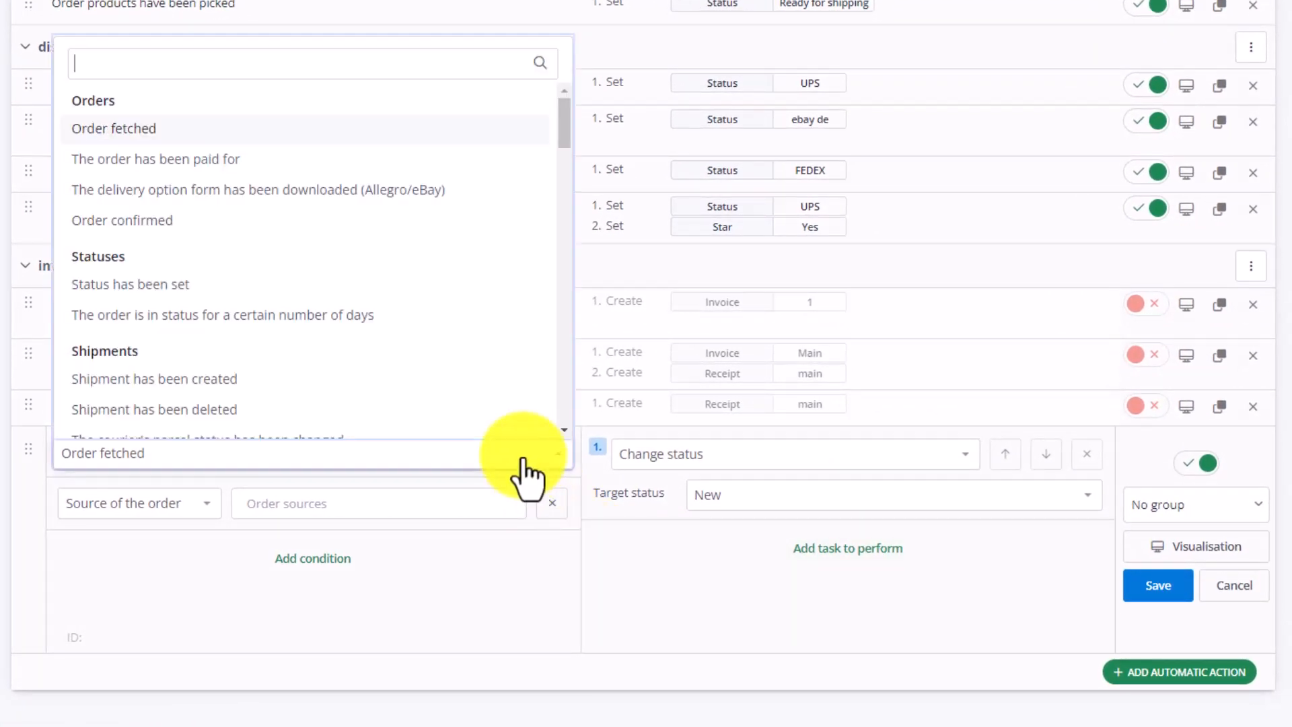
left_click(162, 285)
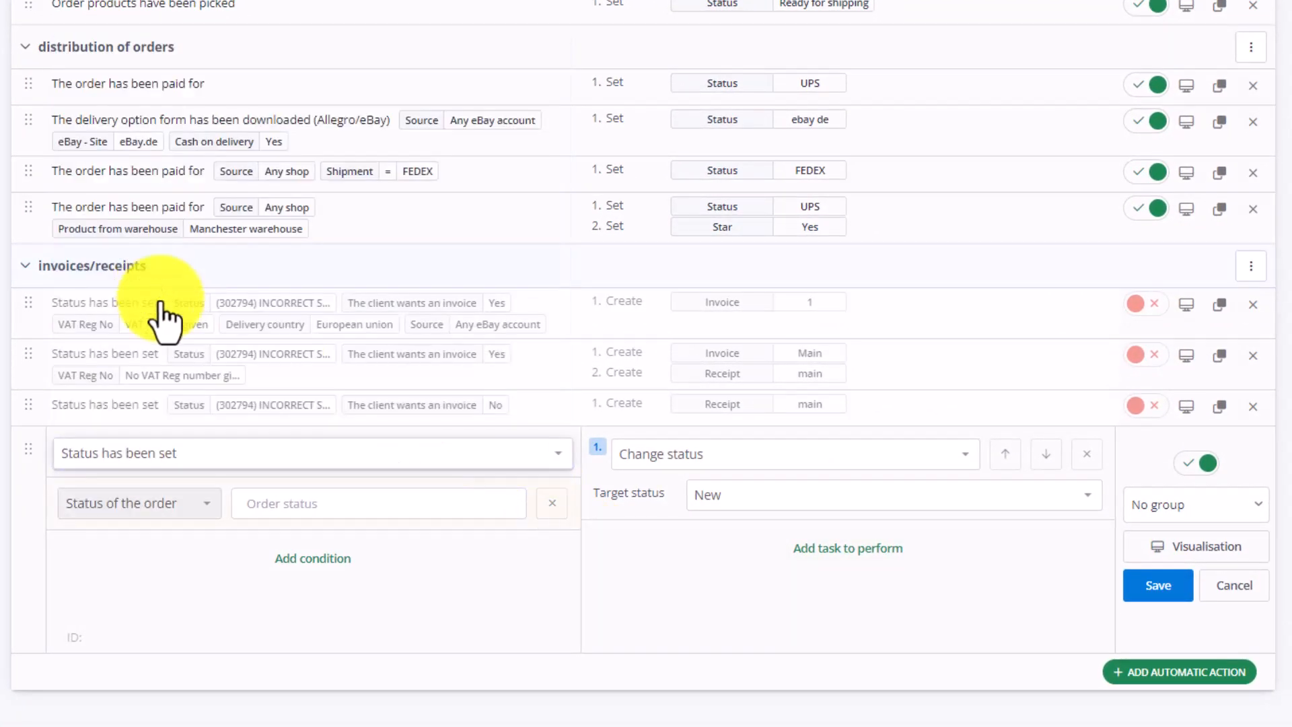
Set the order status condition of the new automatic action to Delivered
left_click(295, 504)
scroll(410, 330, "down", 5)
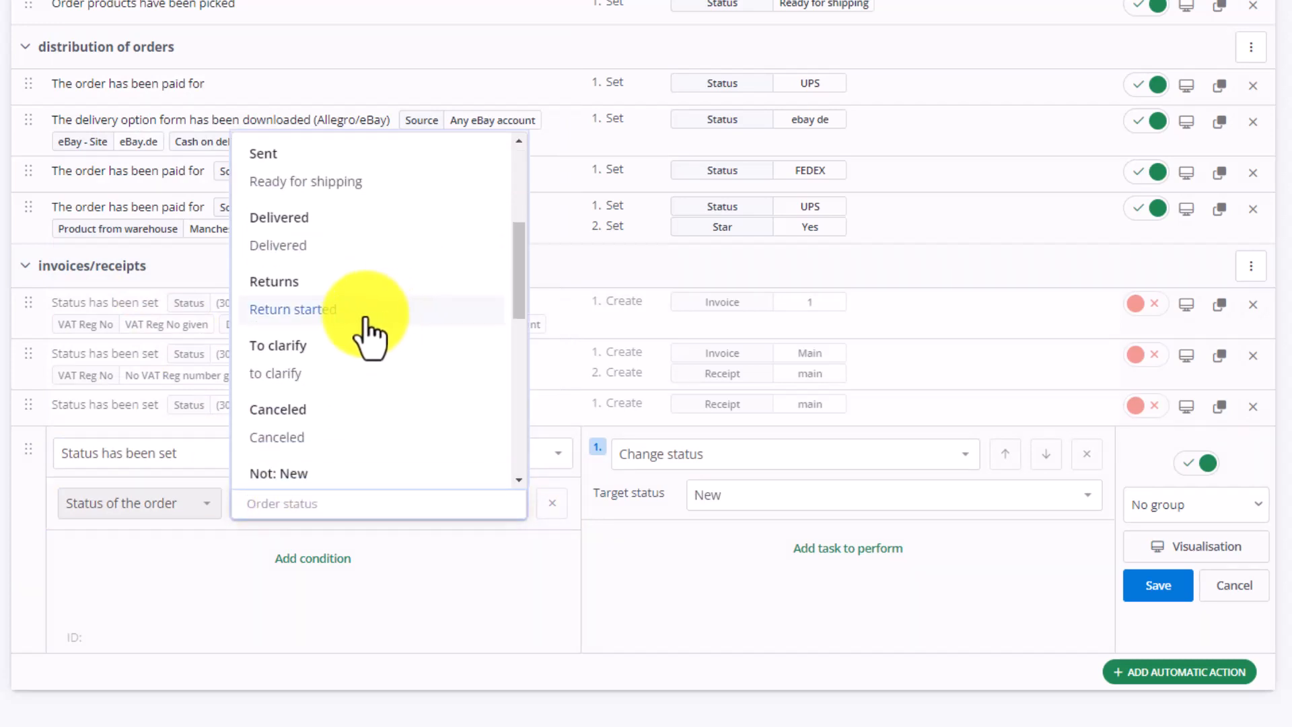
scroll(323, 412, "down", 1)
scroll(323, 409, "up", 3)
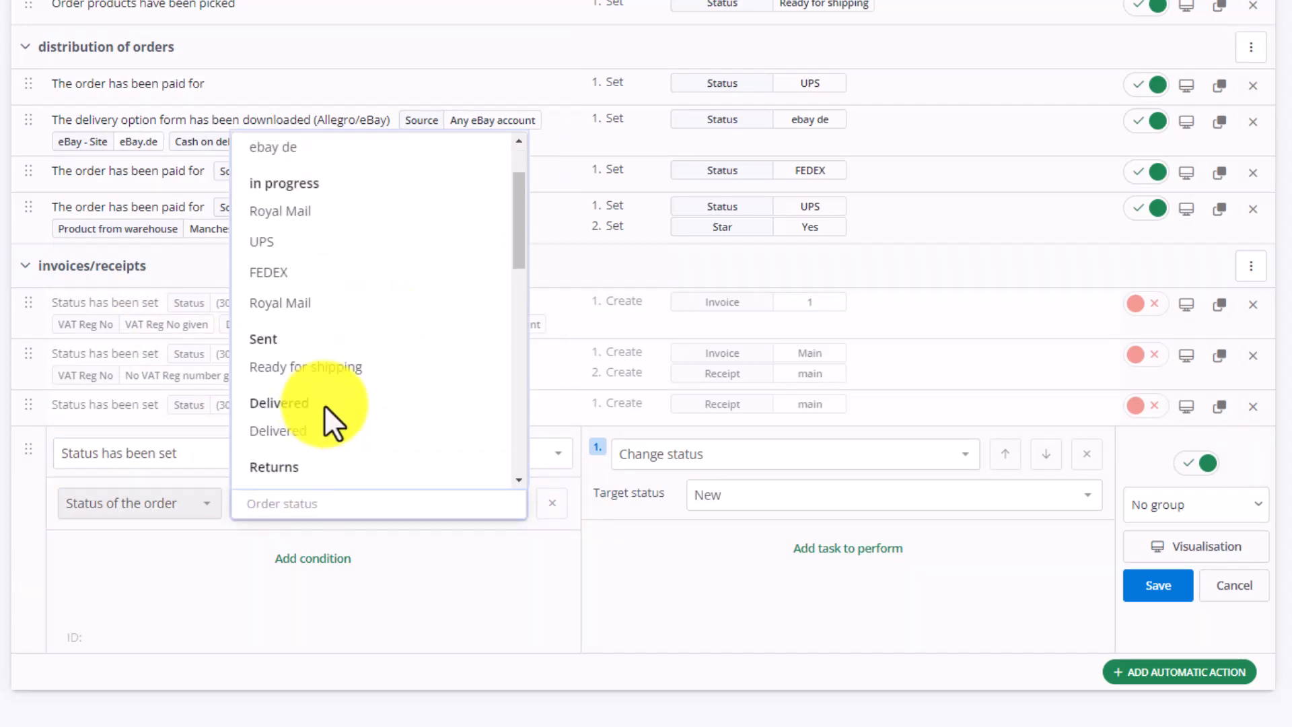
scroll(325, 405, "up", 2)
scroll(324, 405, "down", 4)
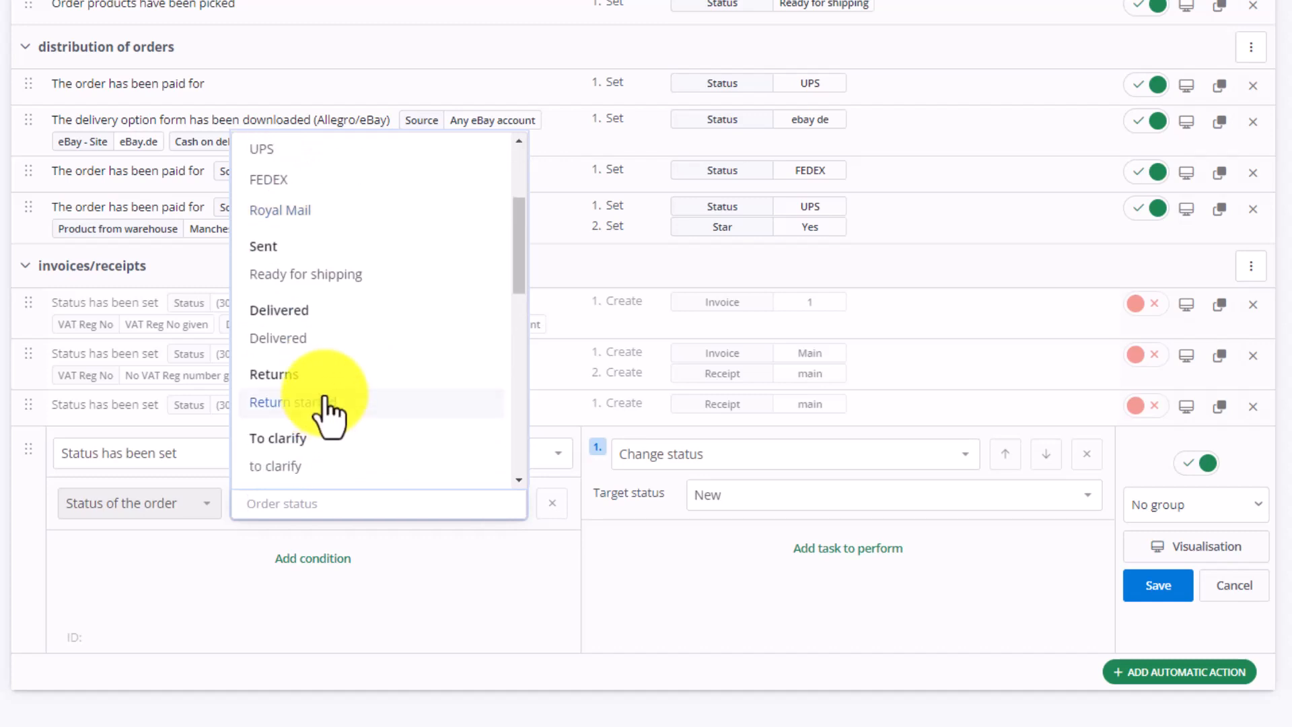
left_click(296, 338)
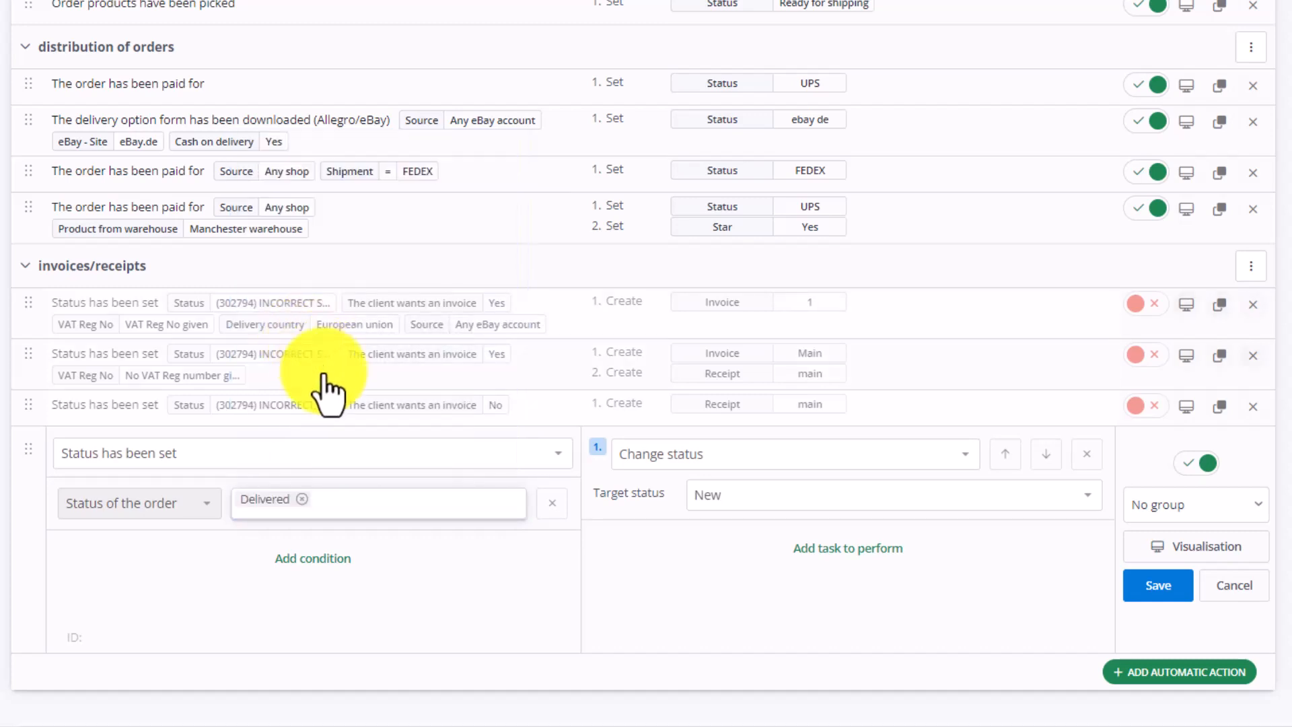
Make the automatic action send an e-mail with the "special offer" template and check the recipient options, keeping Client
left_click(878, 460)
left_click(687, 232)
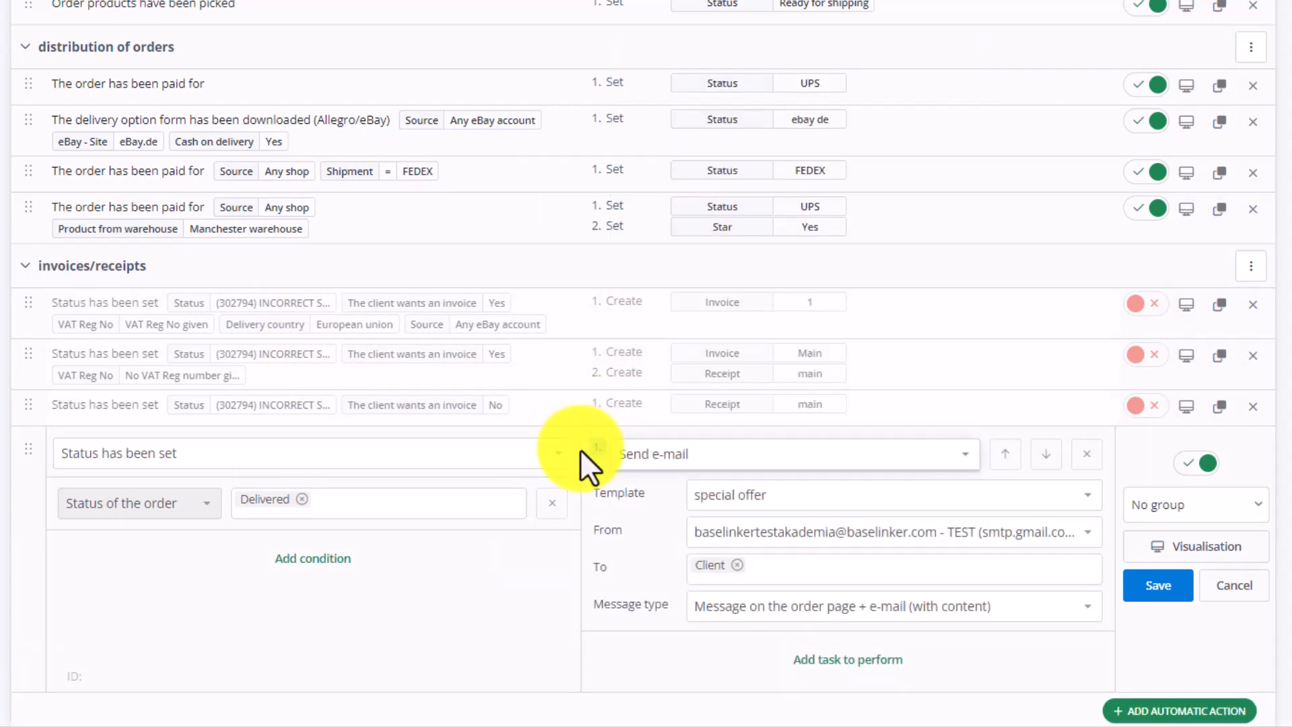
scroll(583, 455, "down", 1)
left_click(910, 463)
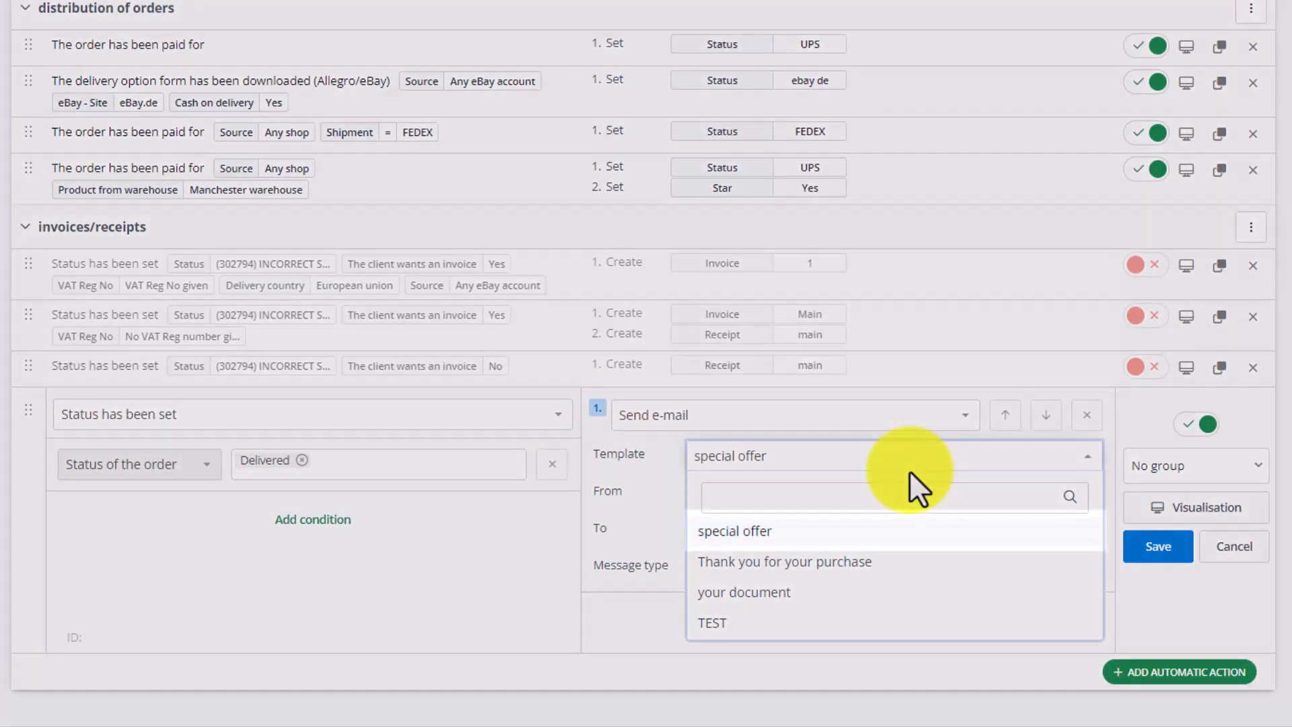
left_click(883, 460)
mouse_move(882, 532)
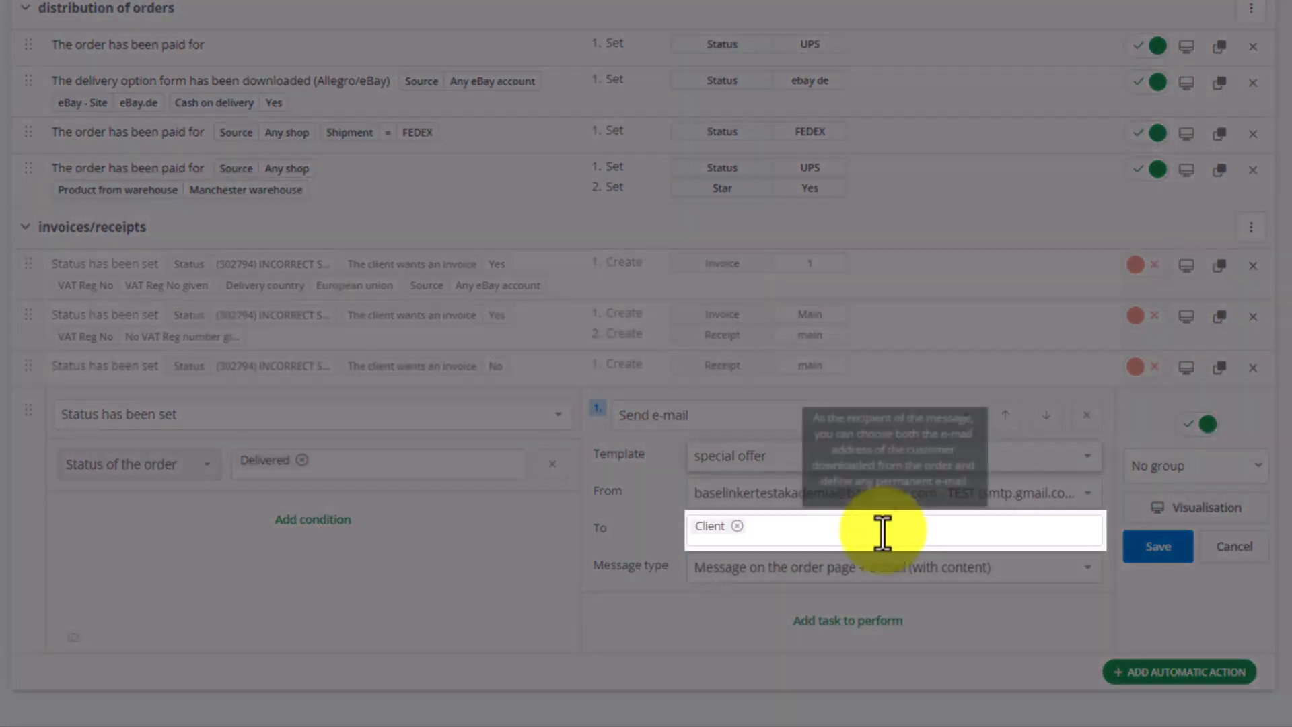
left_click(832, 536)
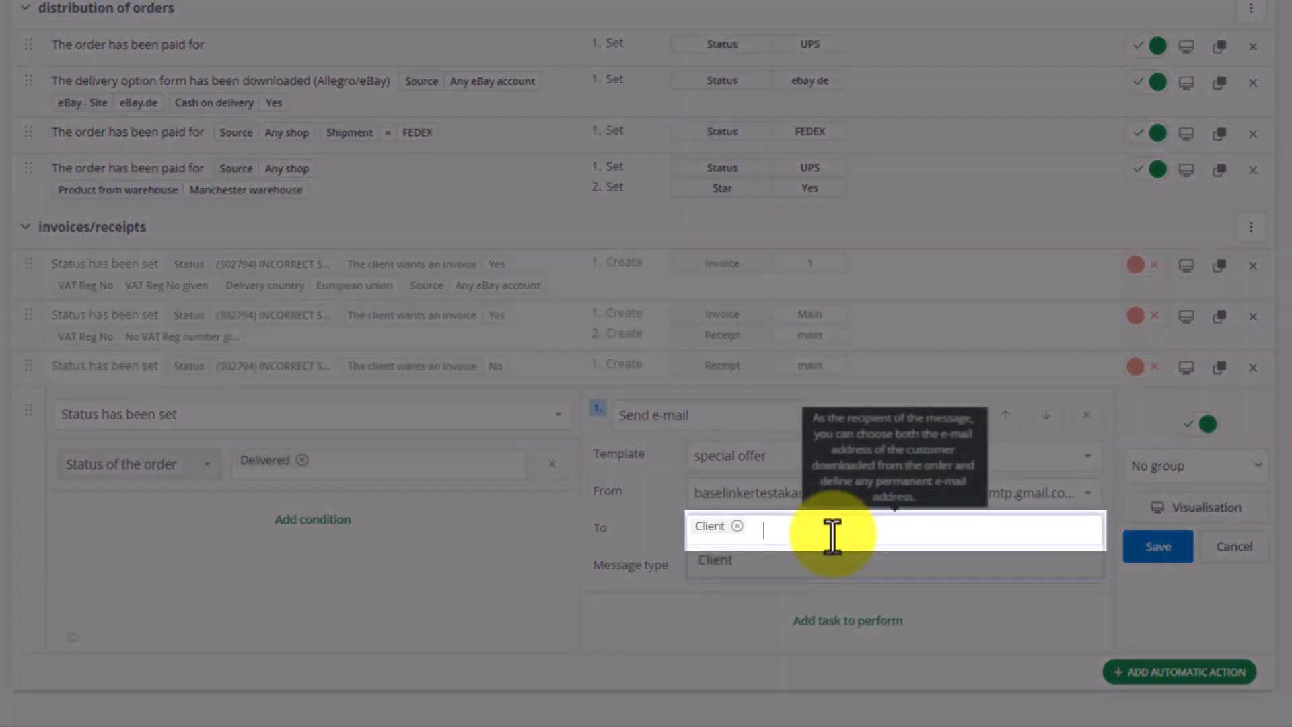
Add a condition limiting the source of the order to any eBay account, keeping the "special offer" template
left_click(313, 519)
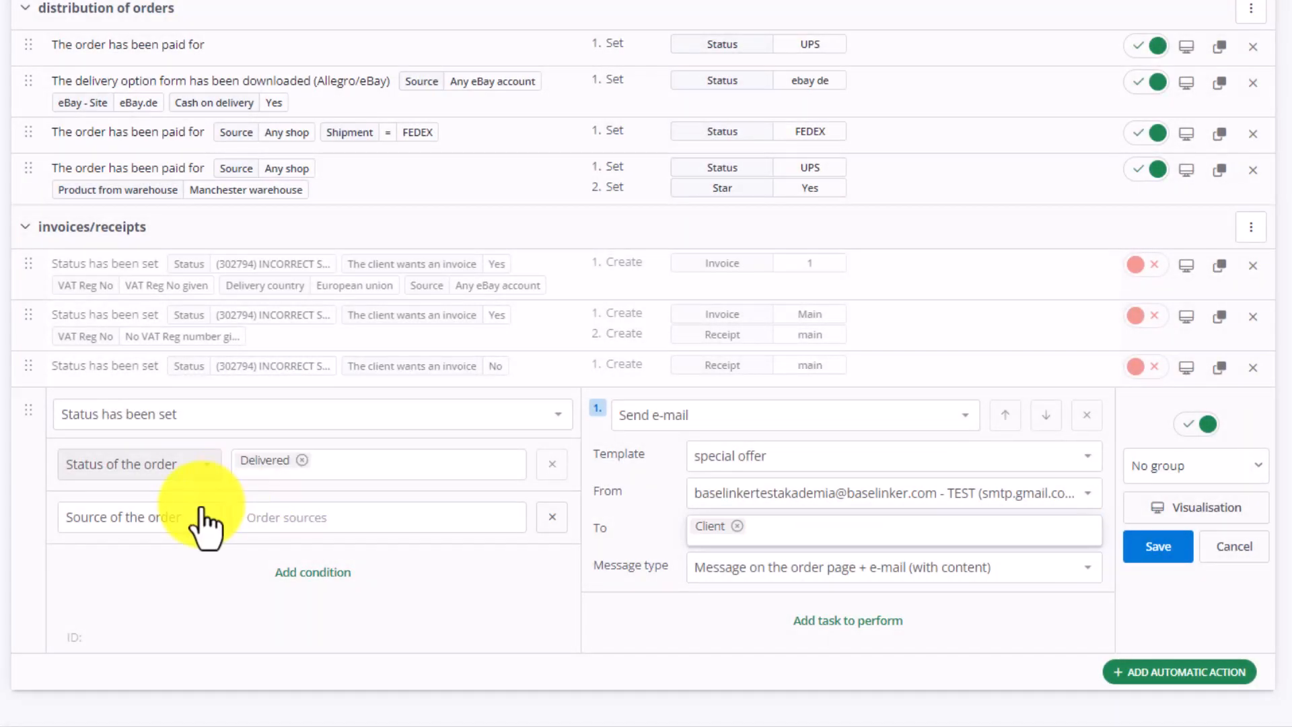
left_click(202, 517)
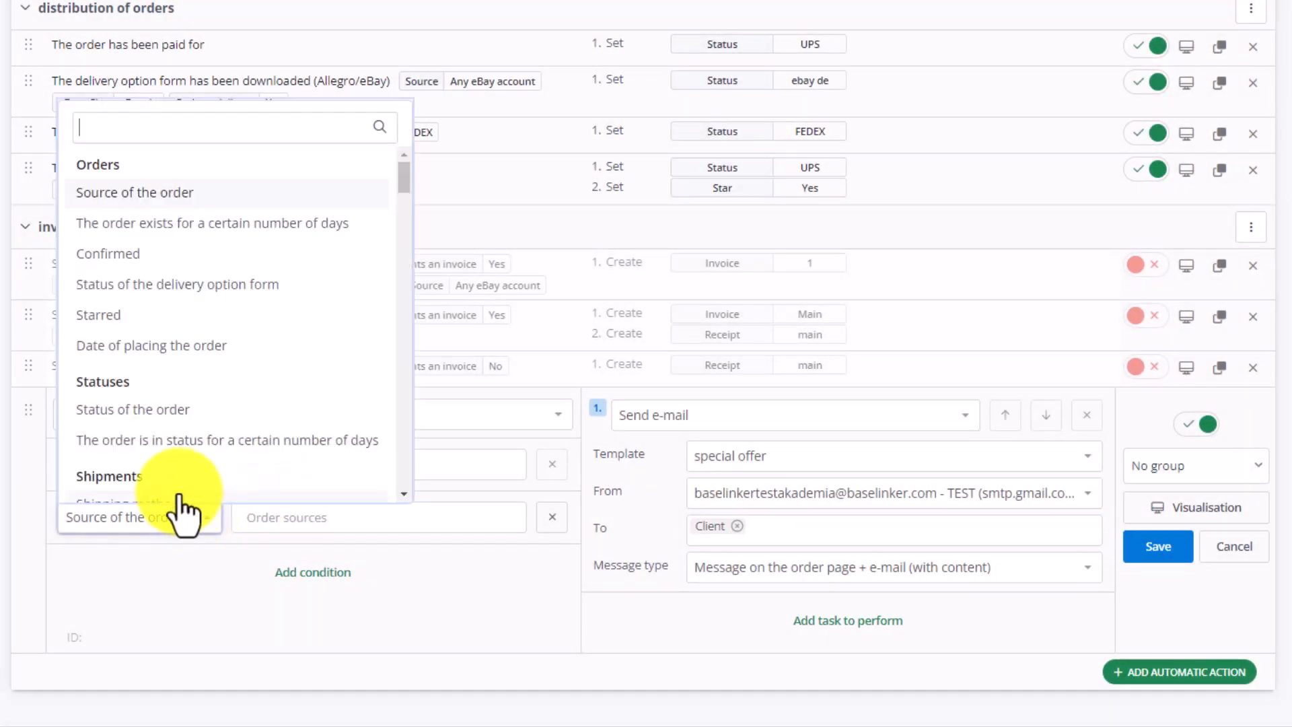
scroll(246, 434, "down", 4)
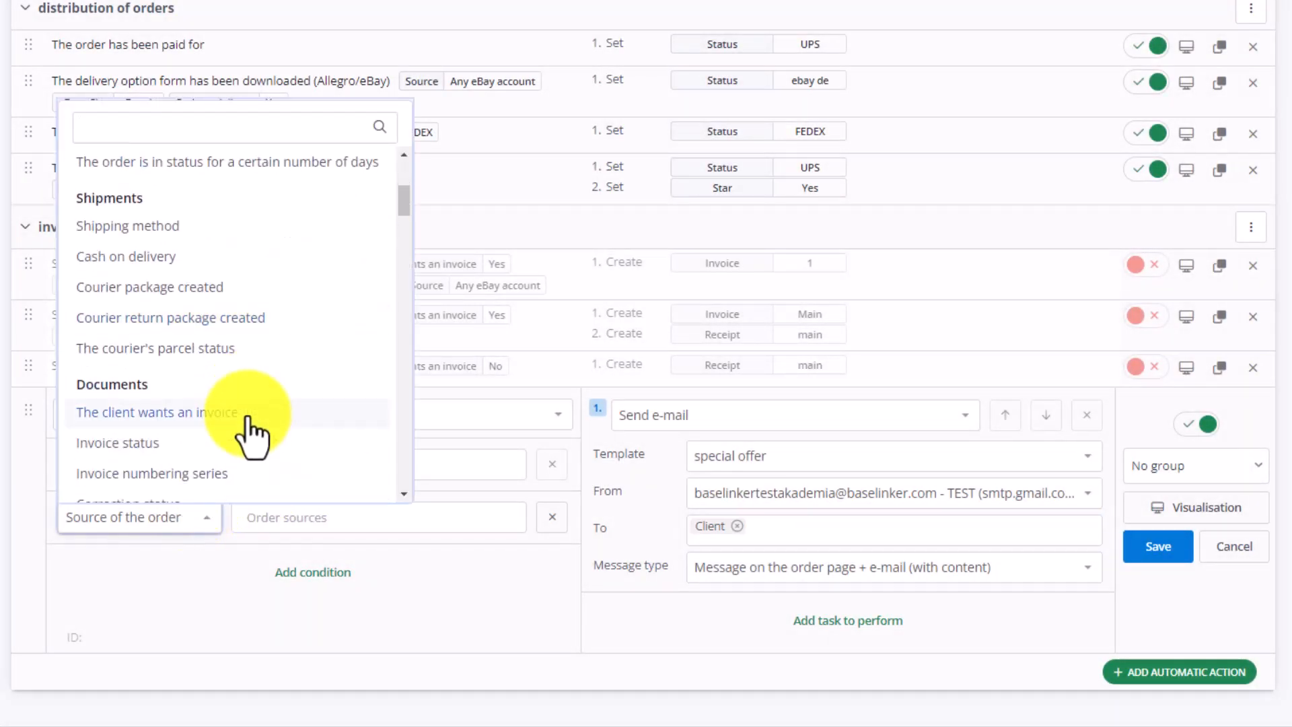
type("sourc")
left_click(247, 421)
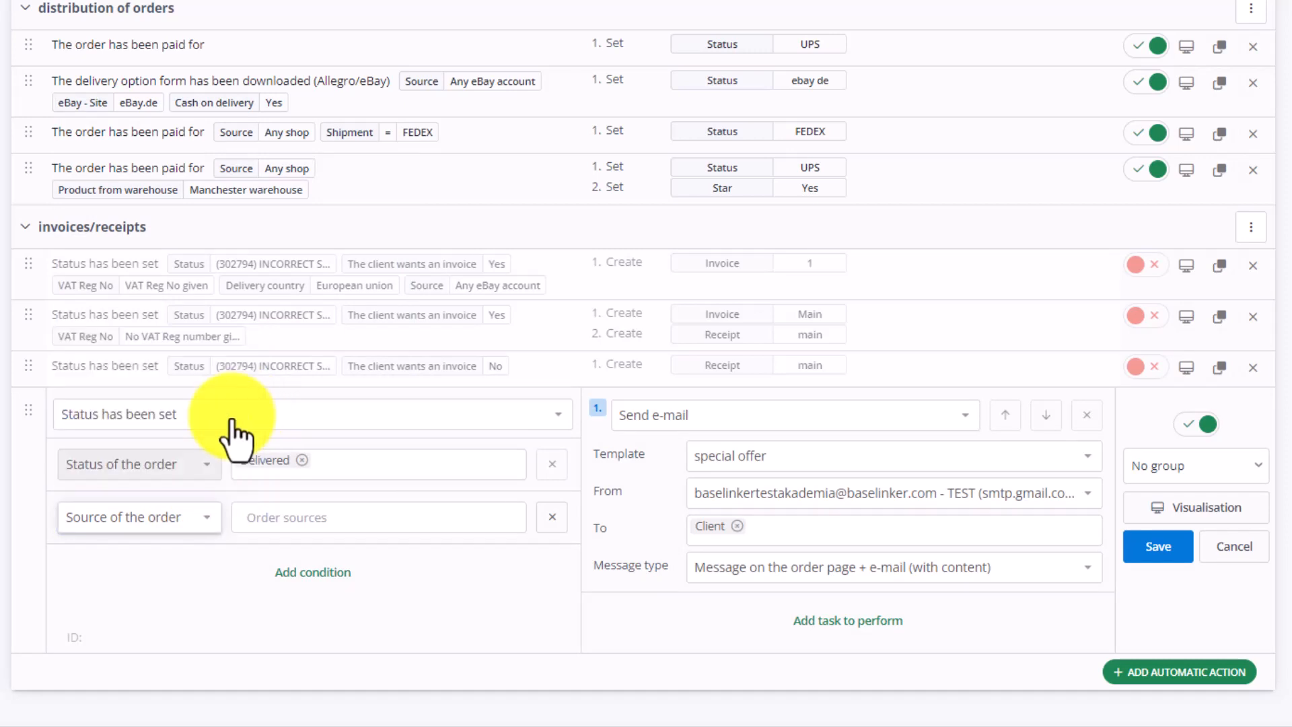
left_click(320, 513)
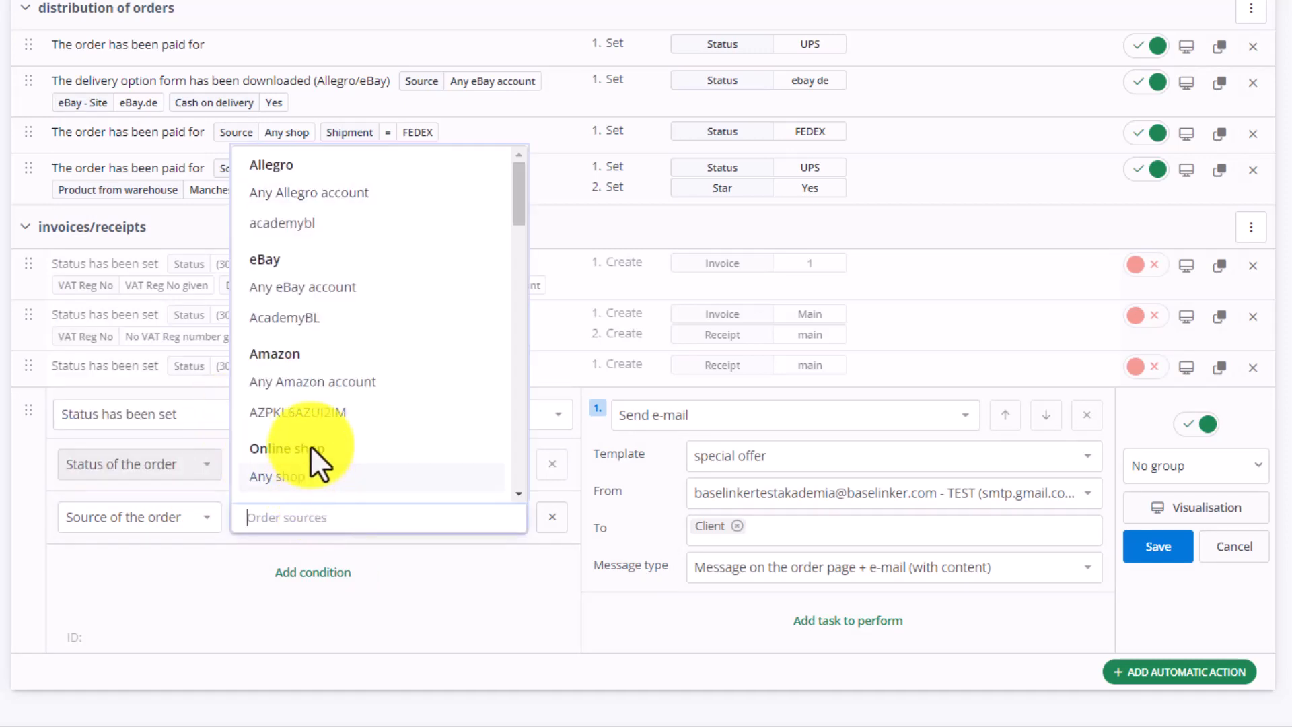
left_click(299, 288)
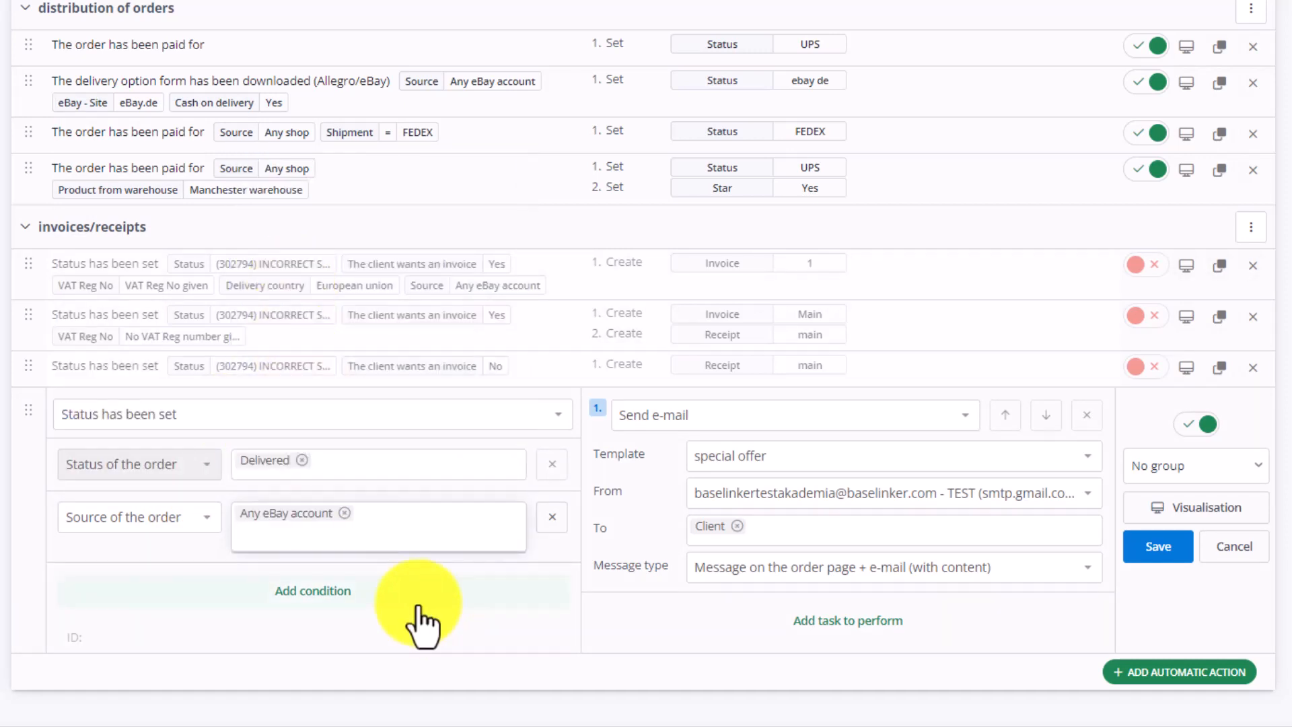
left_click(856, 454)
left_click(855, 454)
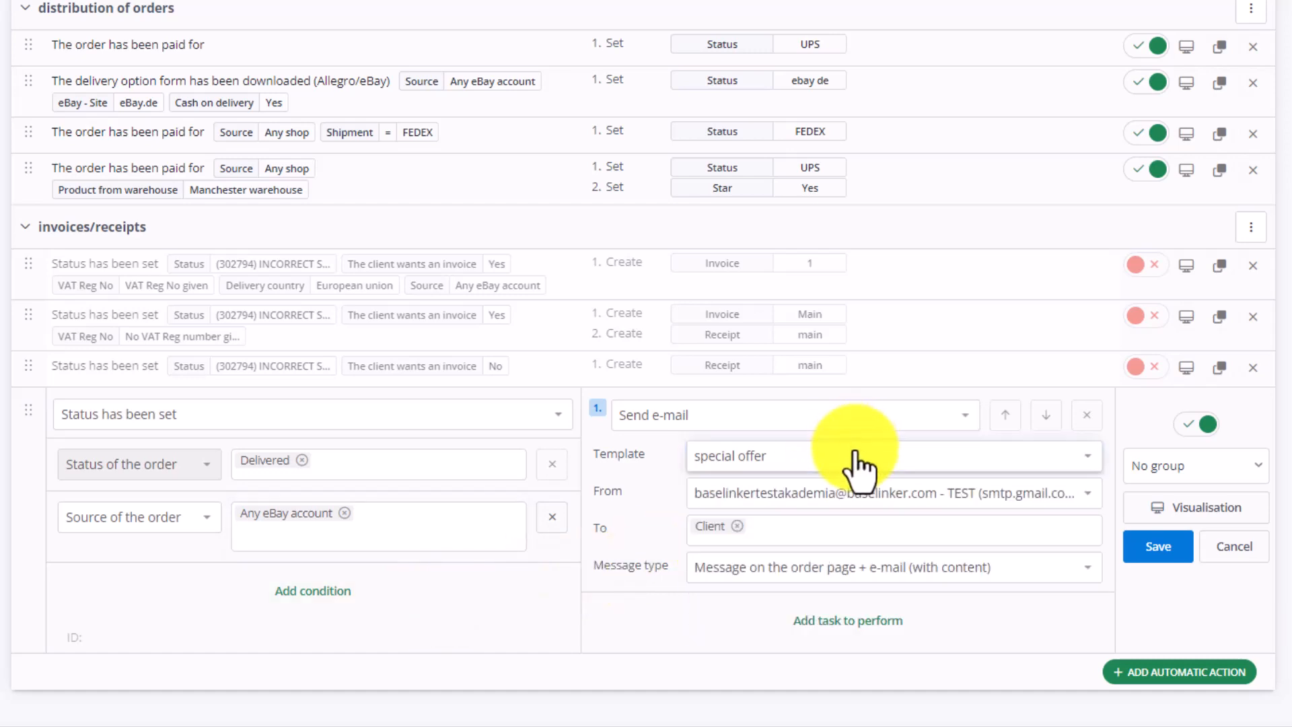
Add another automatic action with the event "The order is in status for a certain number of days"
left_click(1191, 673)
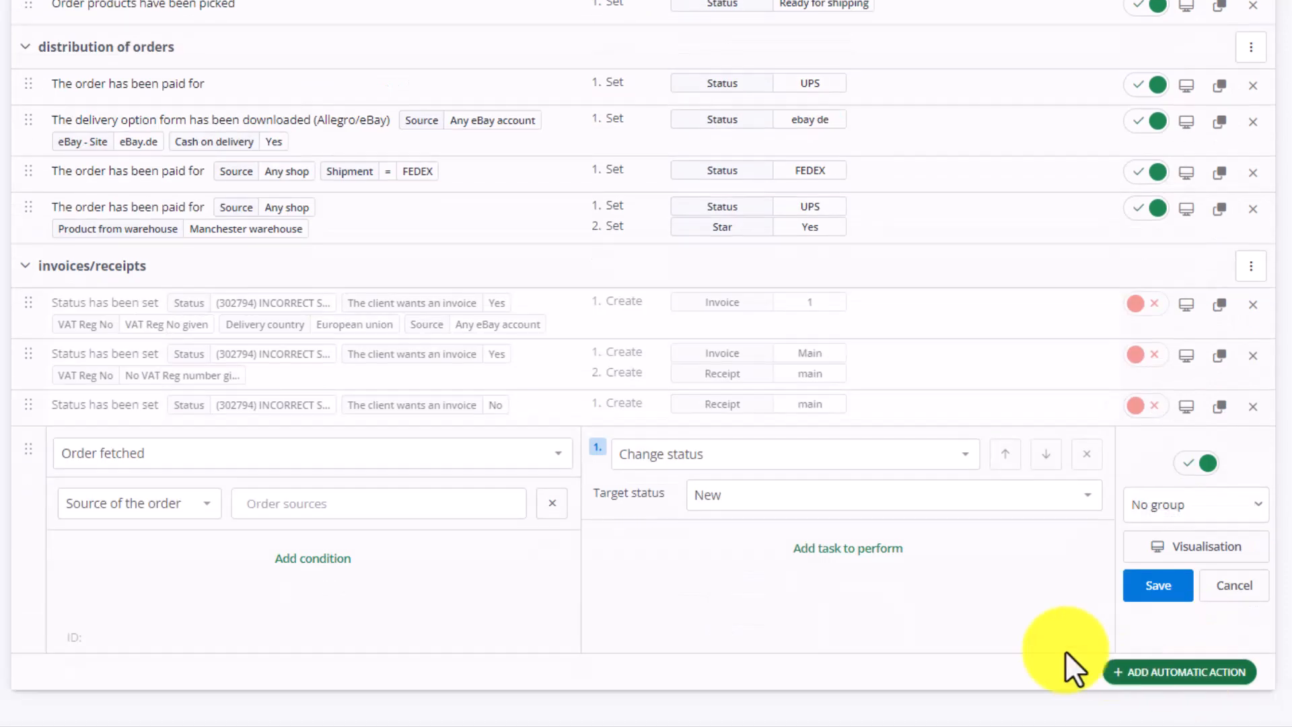
left_click(249, 465)
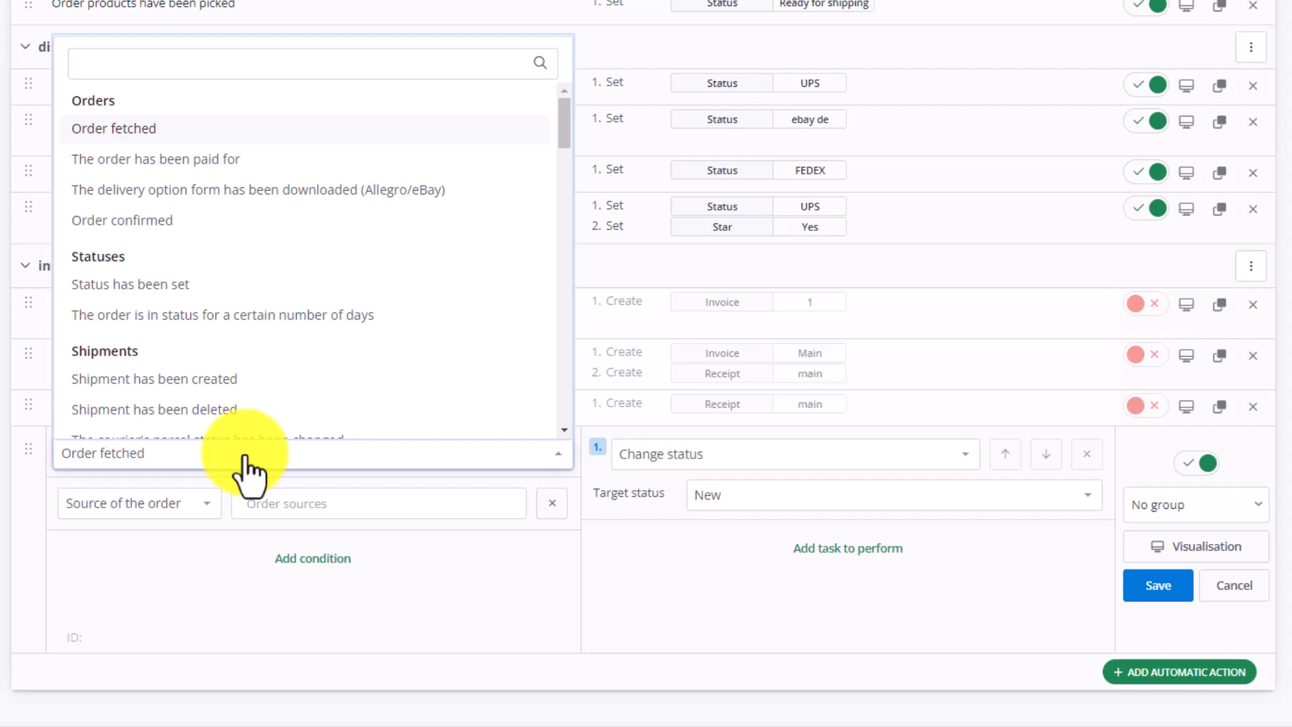
type("days")
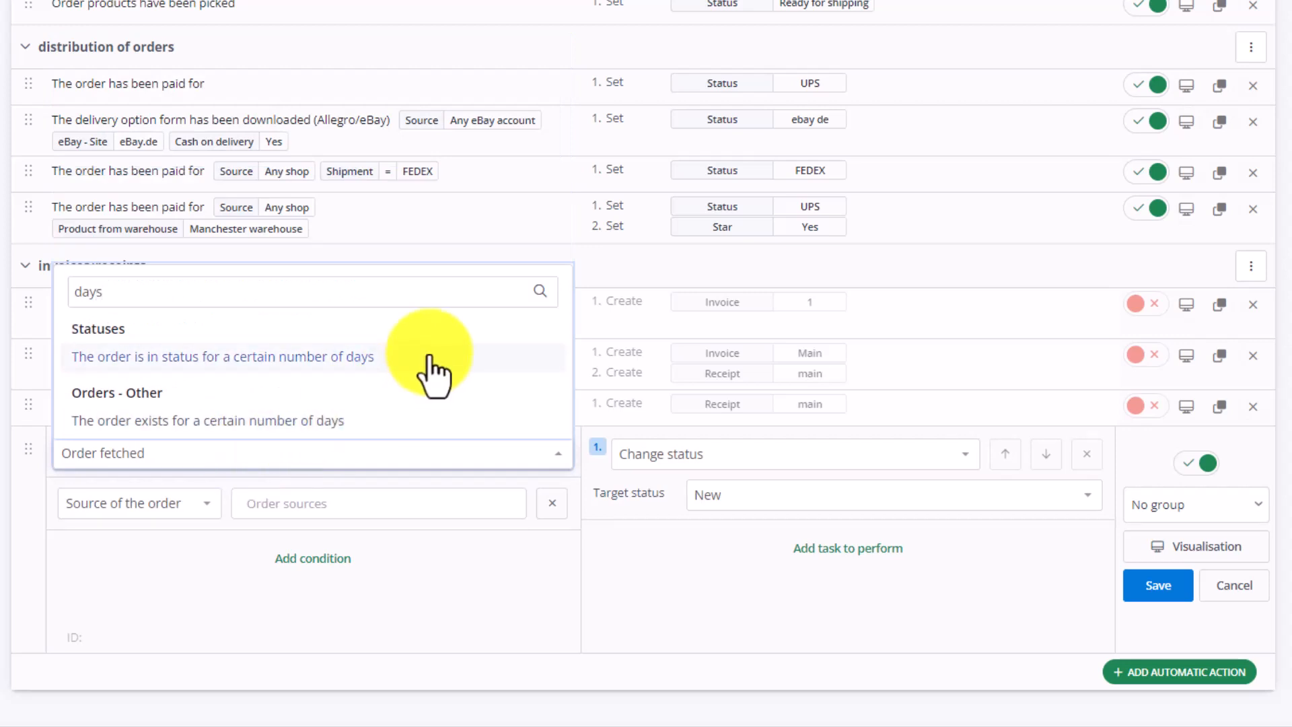
left_click(429, 357)
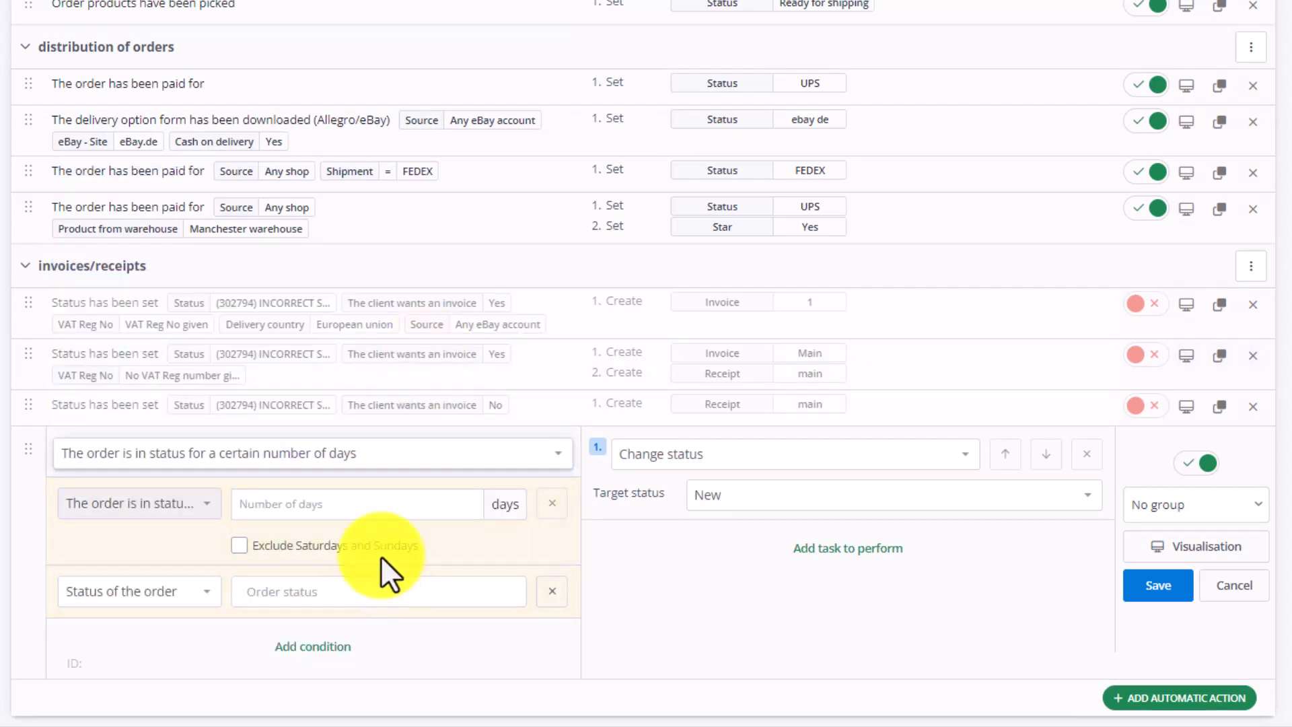
Set the conditions to 2 days excluding Saturdays and Sundays, with the order status Ready for shipping
left_click(363, 505)
type("2")
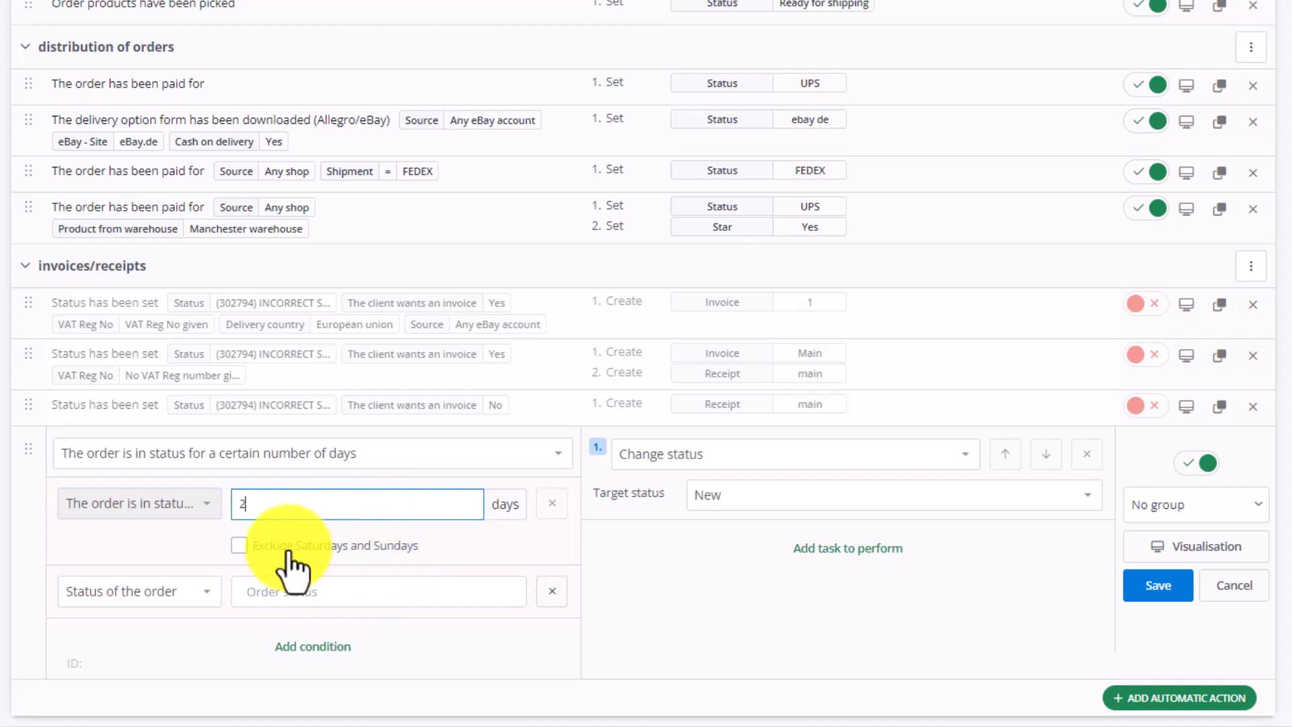
scroll(188, 522, "down", 1)
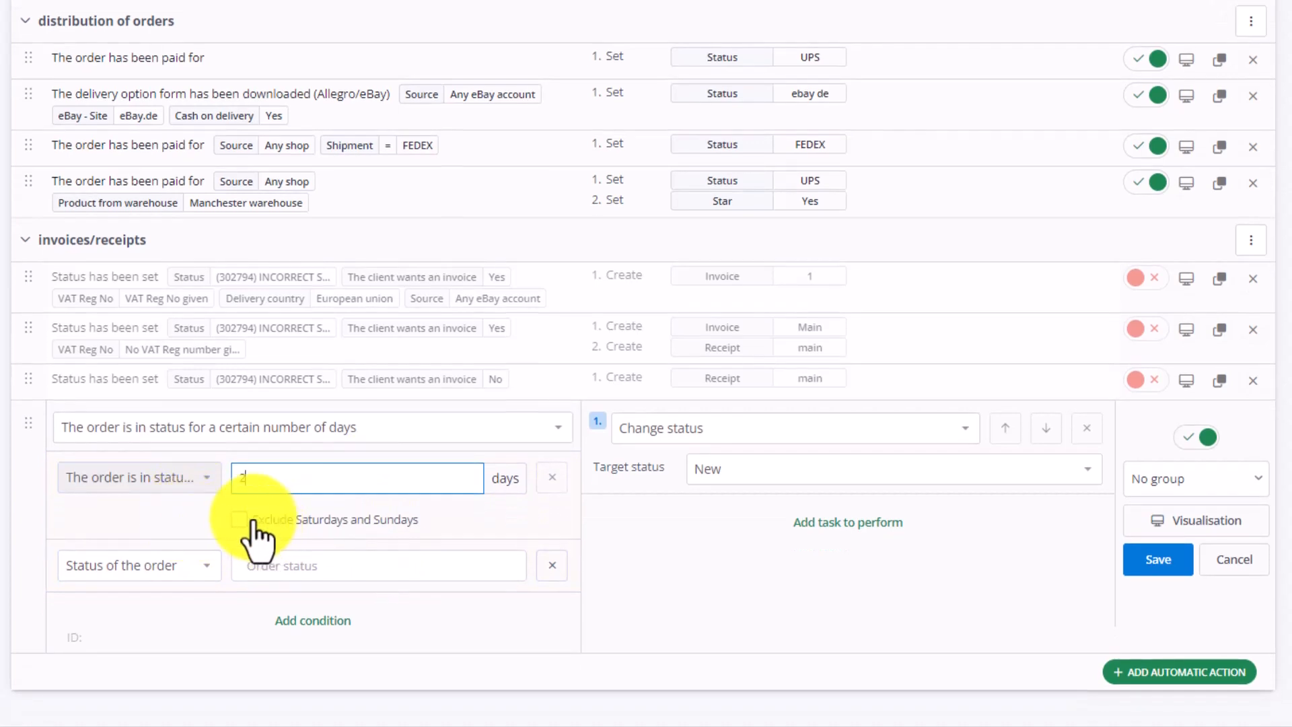
left_click(239, 519)
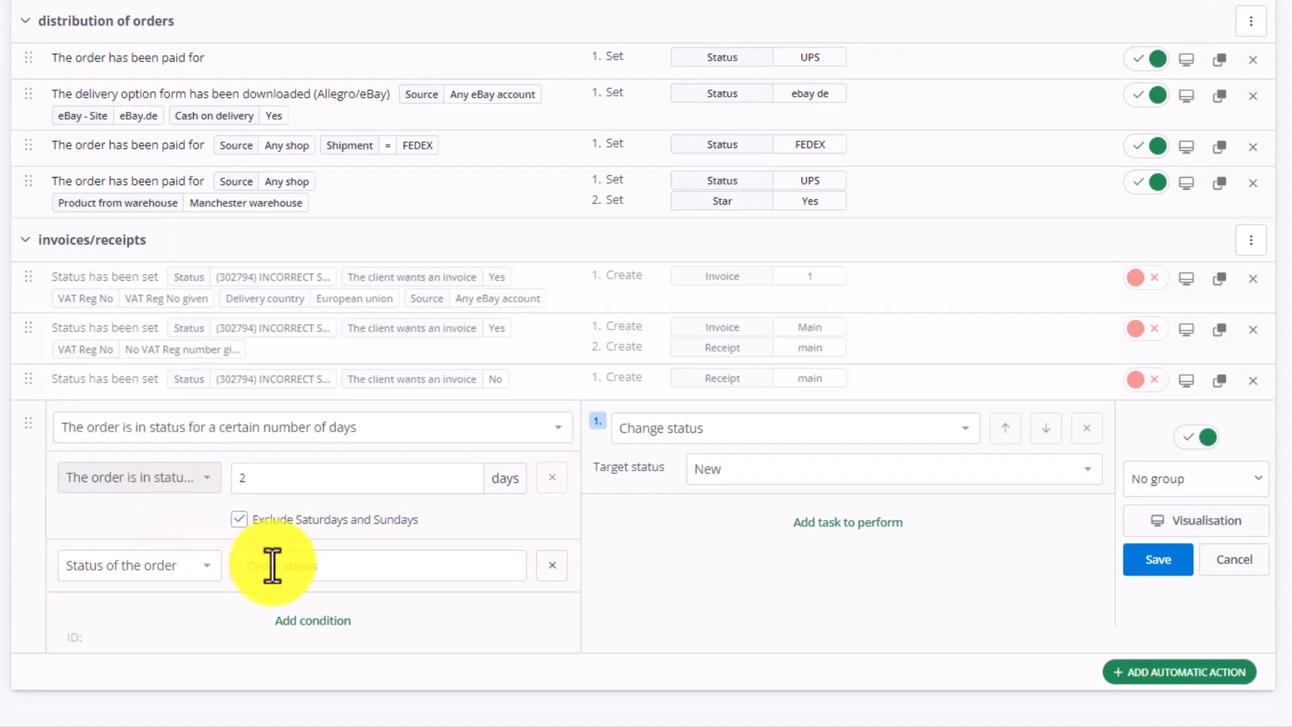
left_click(304, 569)
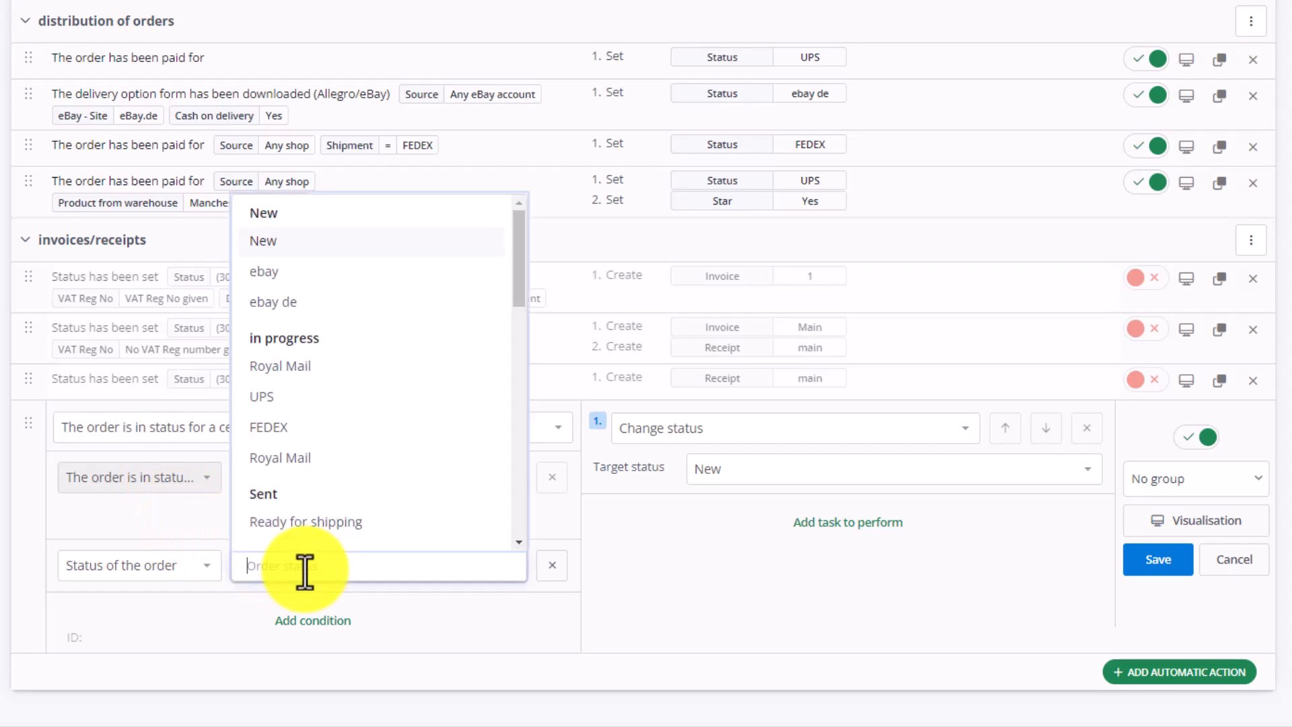
scroll(404, 430, "down", 2)
left_click(335, 431)
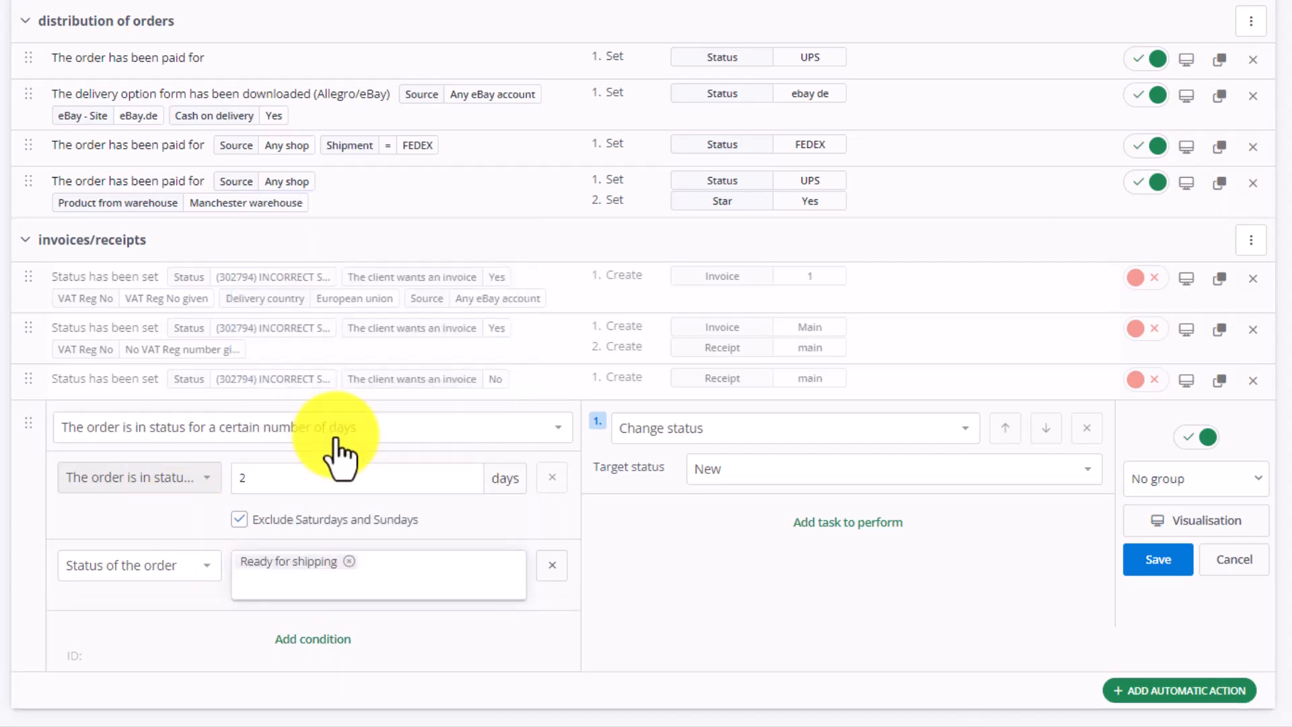
Change the task performed by the days-in-status automatic action to Send e-mail
mouse_move(461, 609)
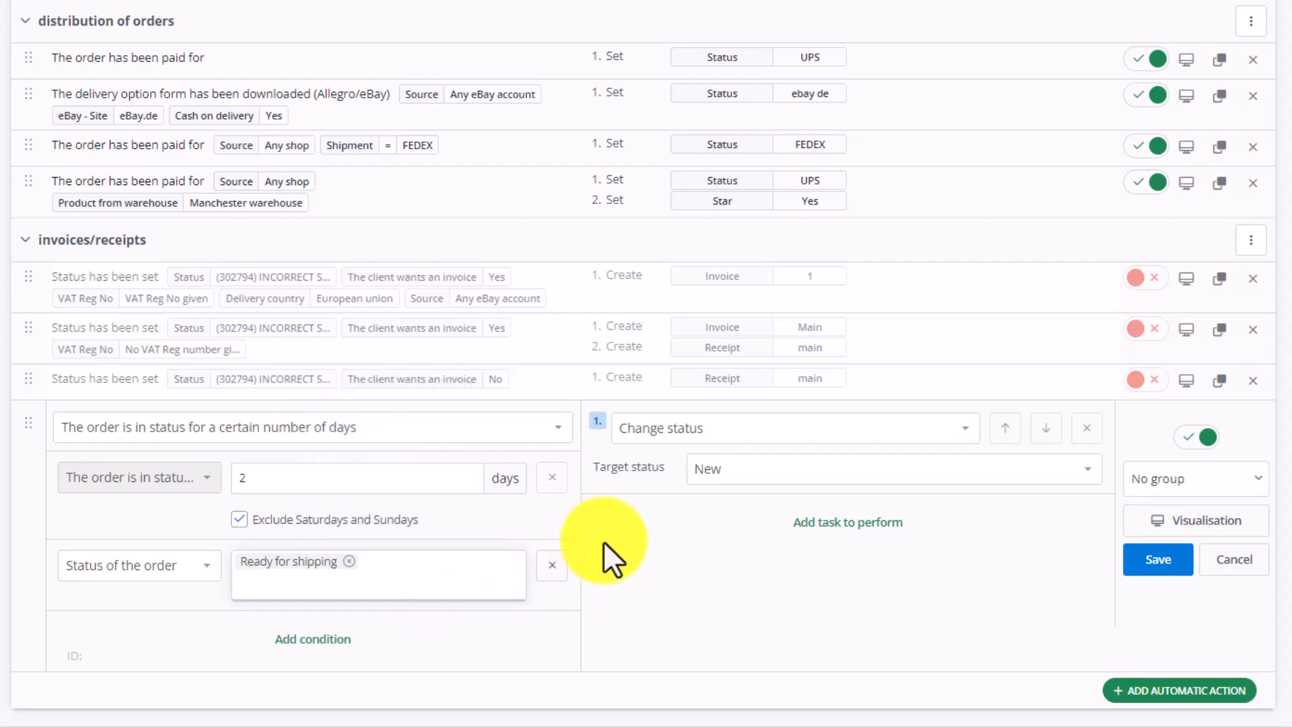
left_click(894, 432)
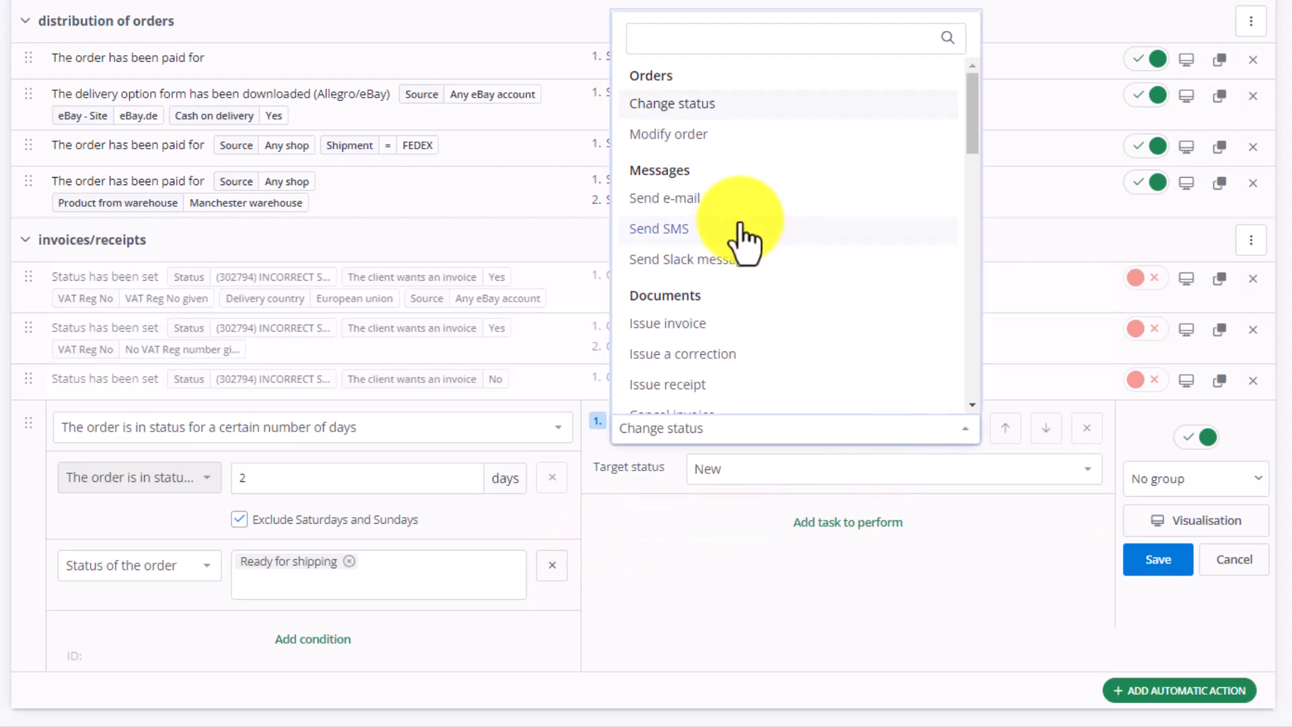
left_click(705, 198)
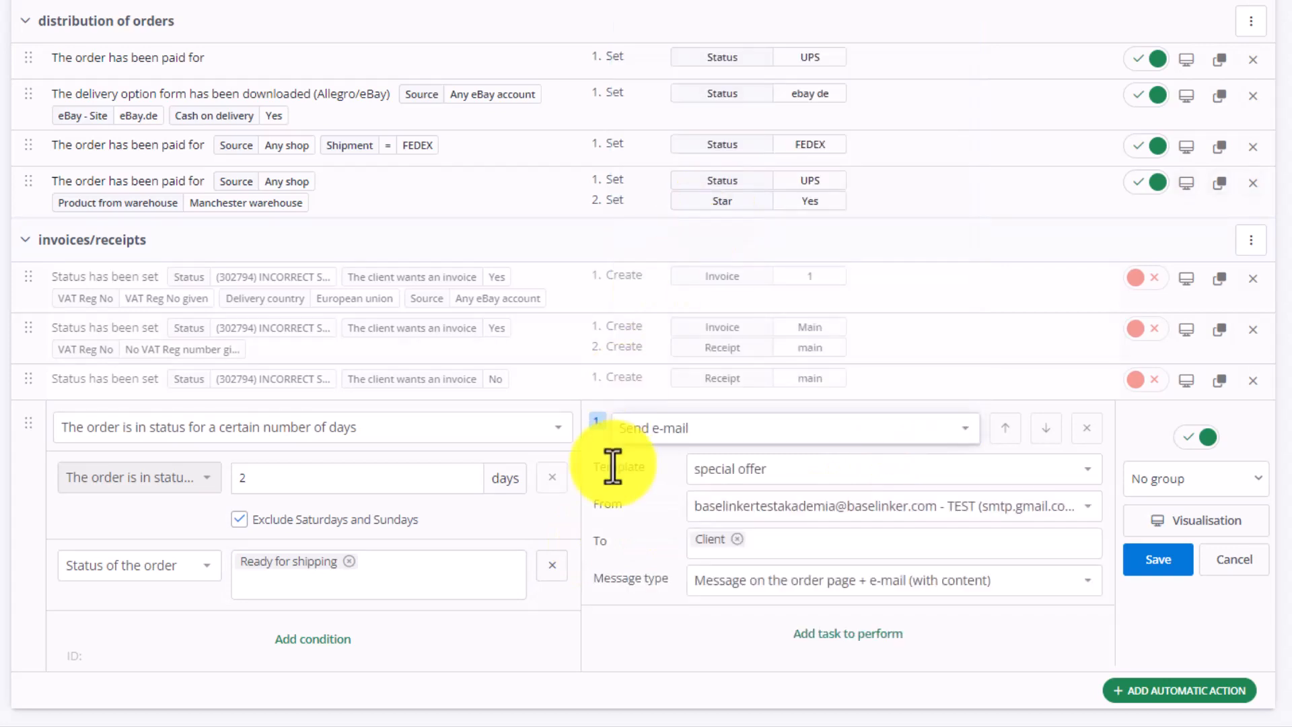
Set the e-mail task's template to TEST and replace the Client recipient with a custom test e-mail address
left_click(859, 473)
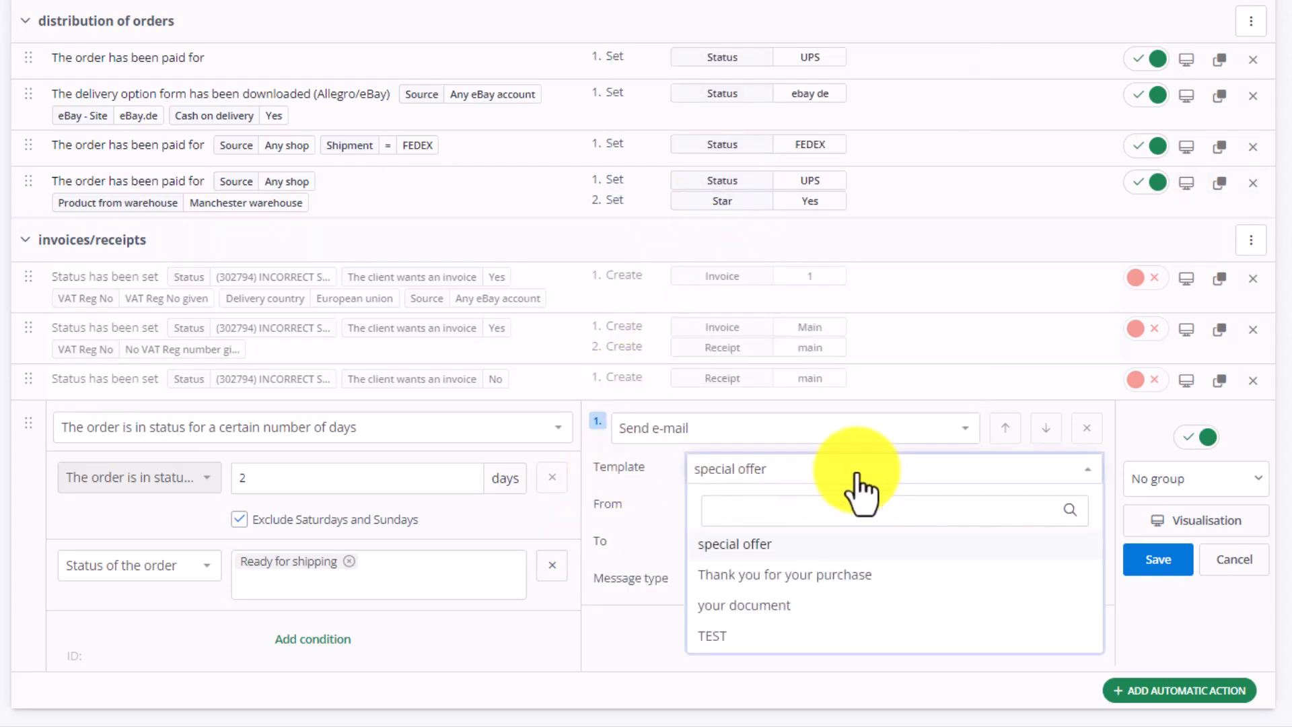
left_click(777, 640)
left_click(748, 545)
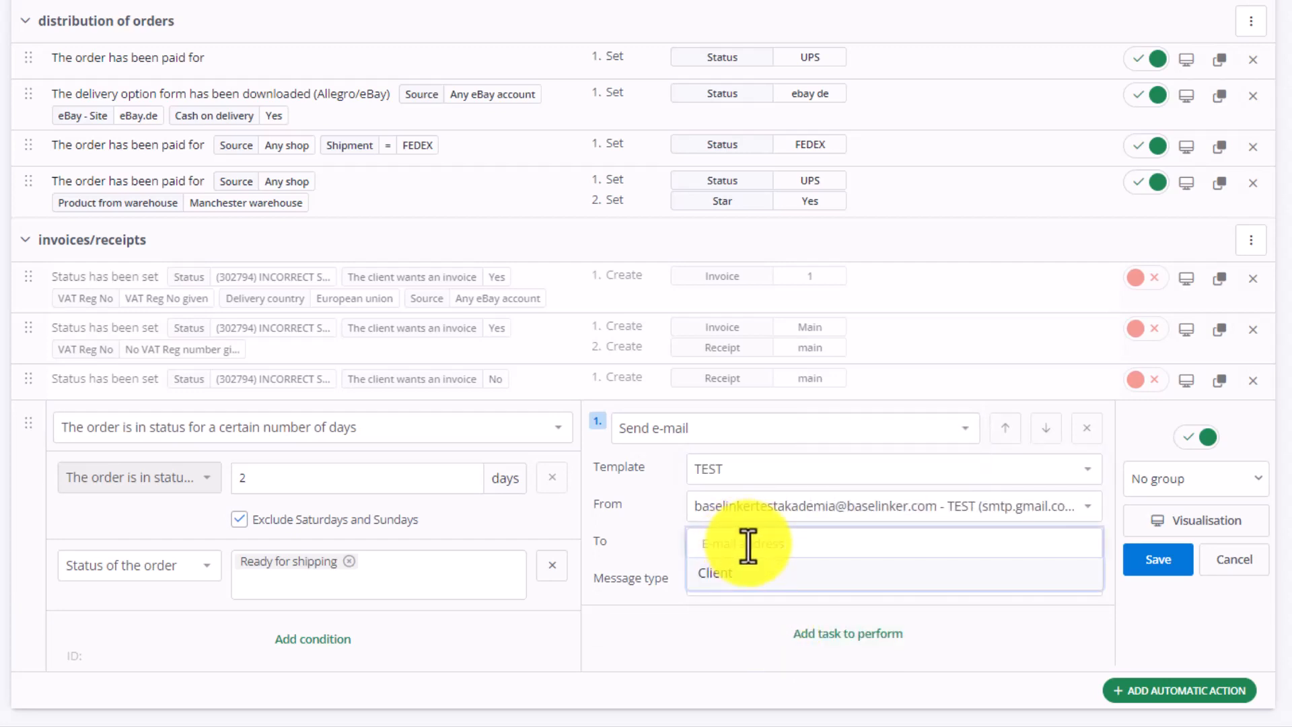
left_click(749, 546)
left_click(749, 545)
type("t")
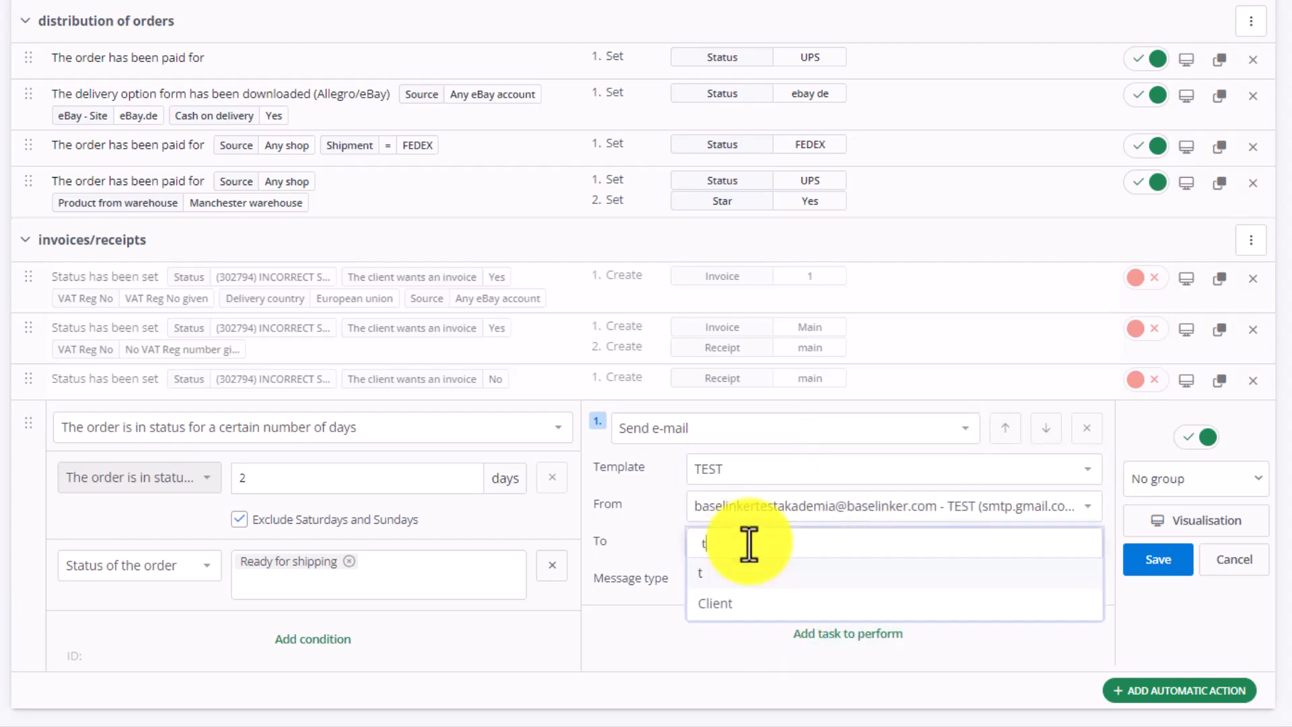
type("est")
key("BackSpace")
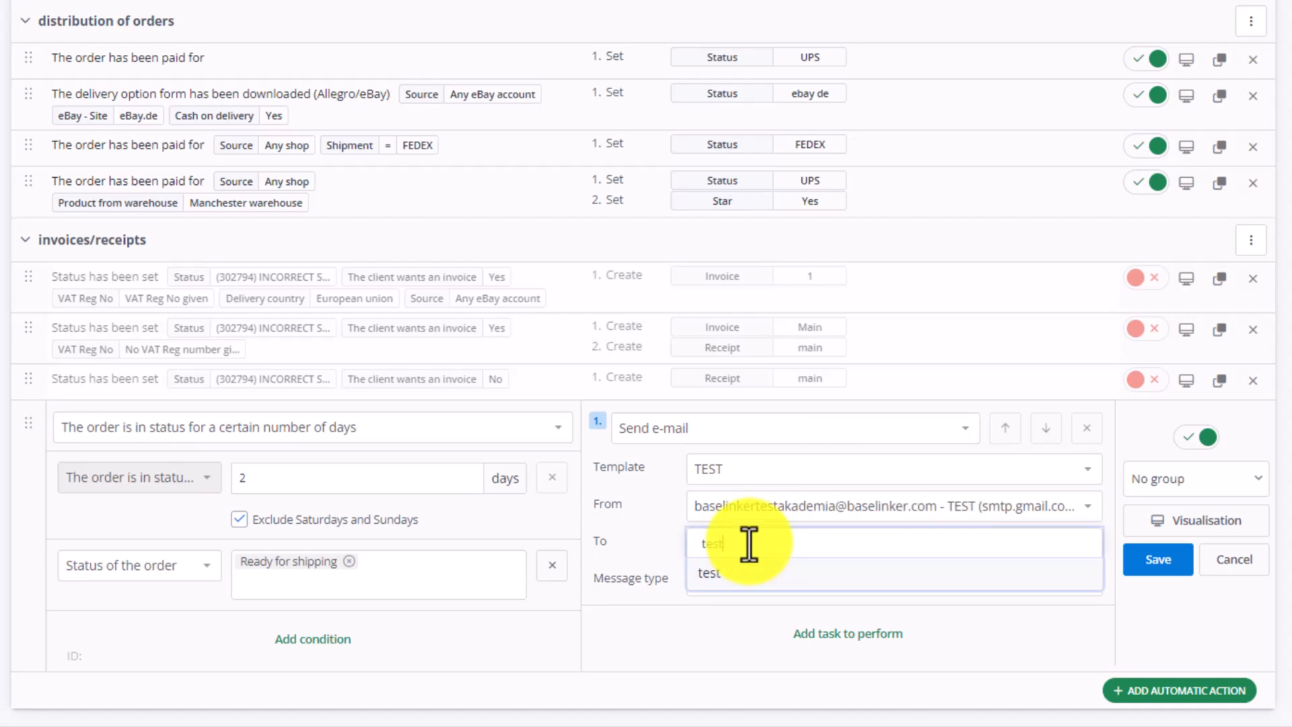
type("@test.co.uk")
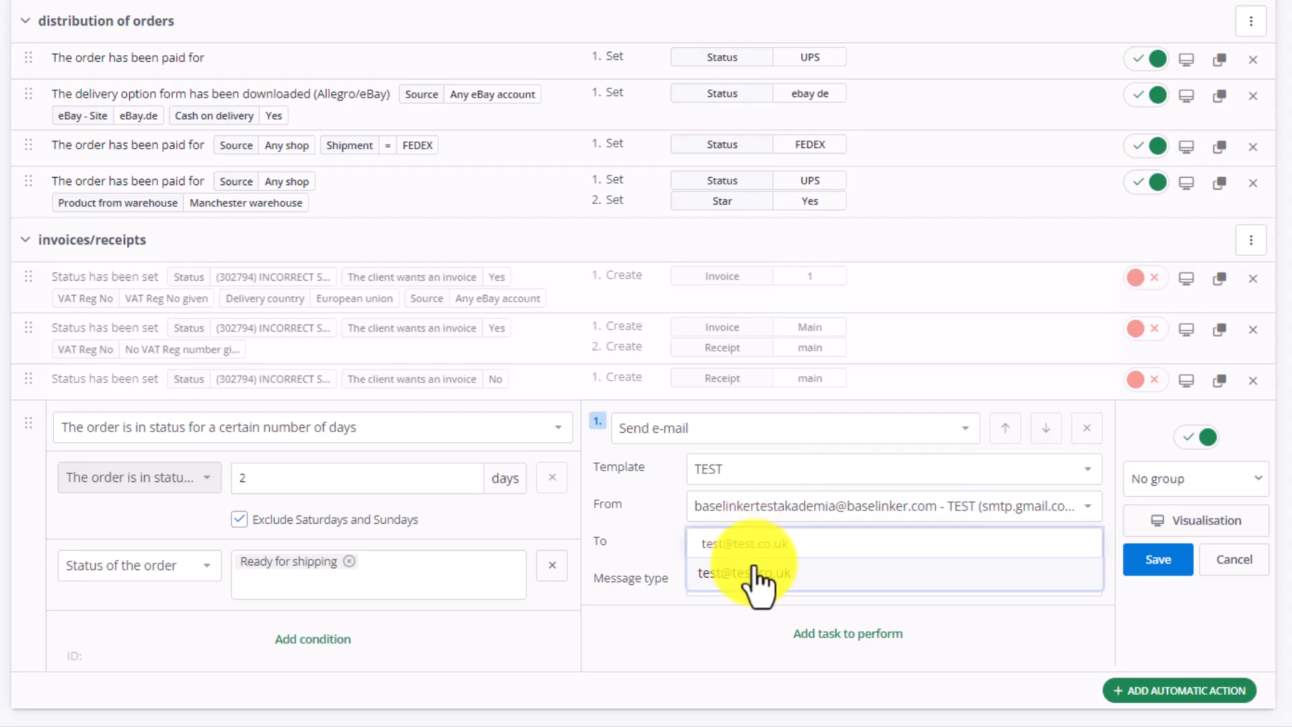
left_click(745, 572)
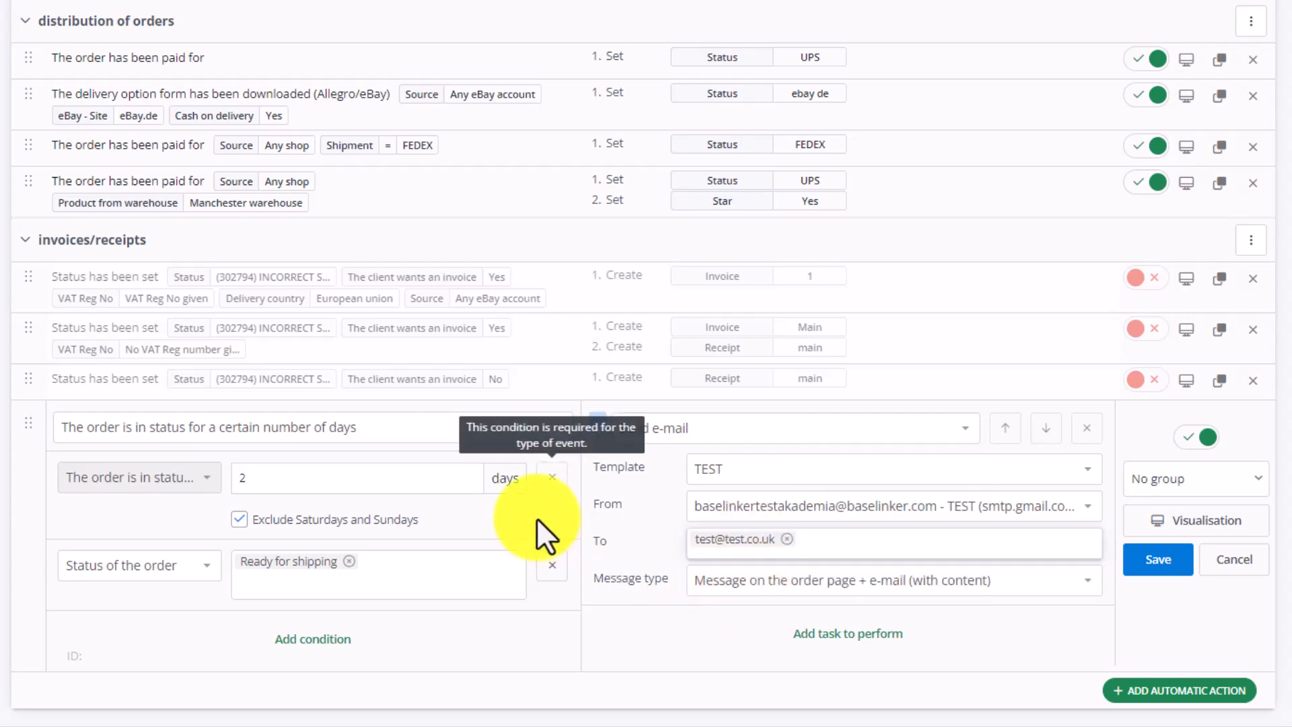